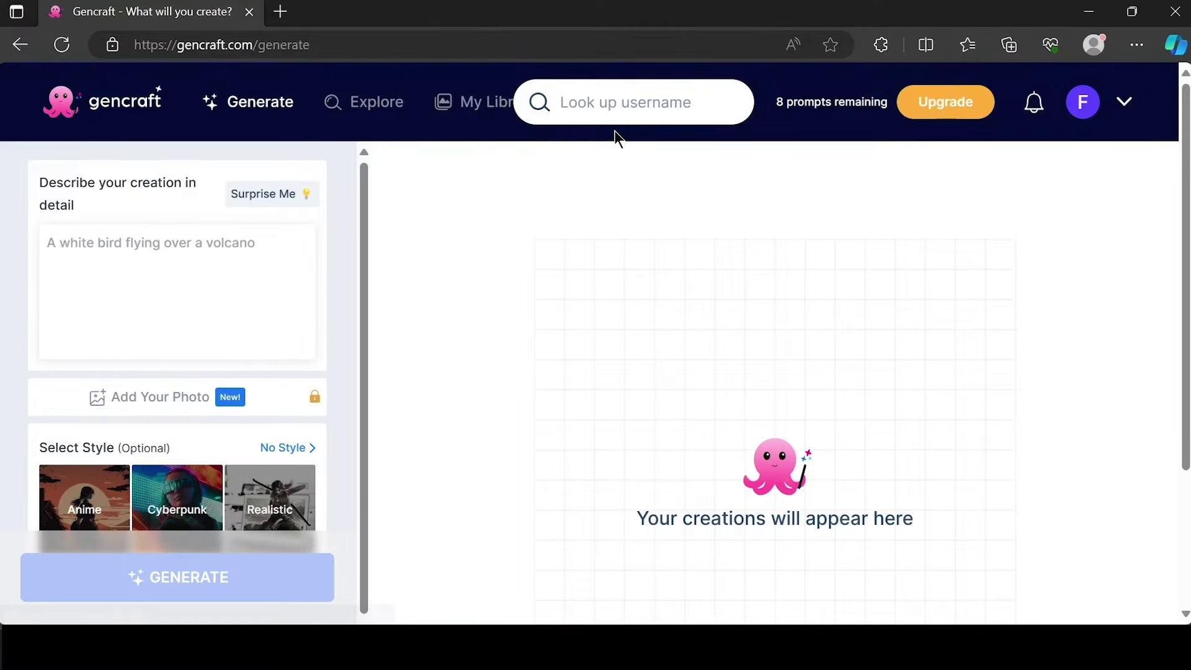
Generate and compare Gencraft images for 'a monk and an ancient infrastructure', then nudge the stairs lower
{"action": "type", "text": "astru"}
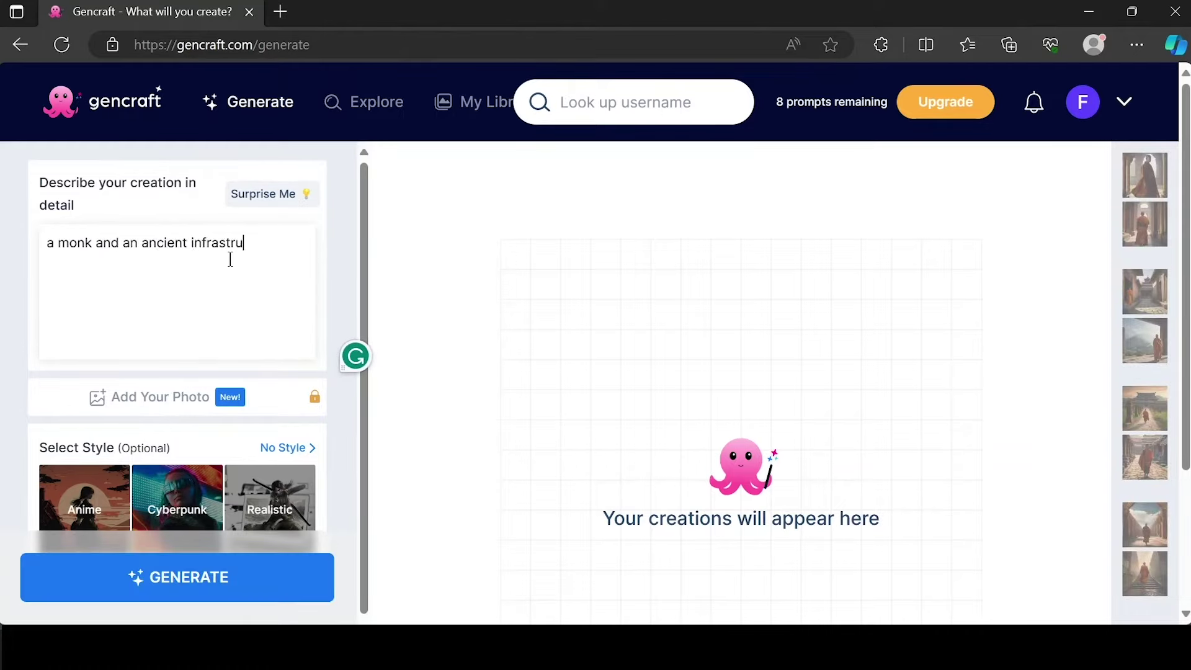
{"action": "type", "text": "cture"}
{"action": "key", "text": "Return"}
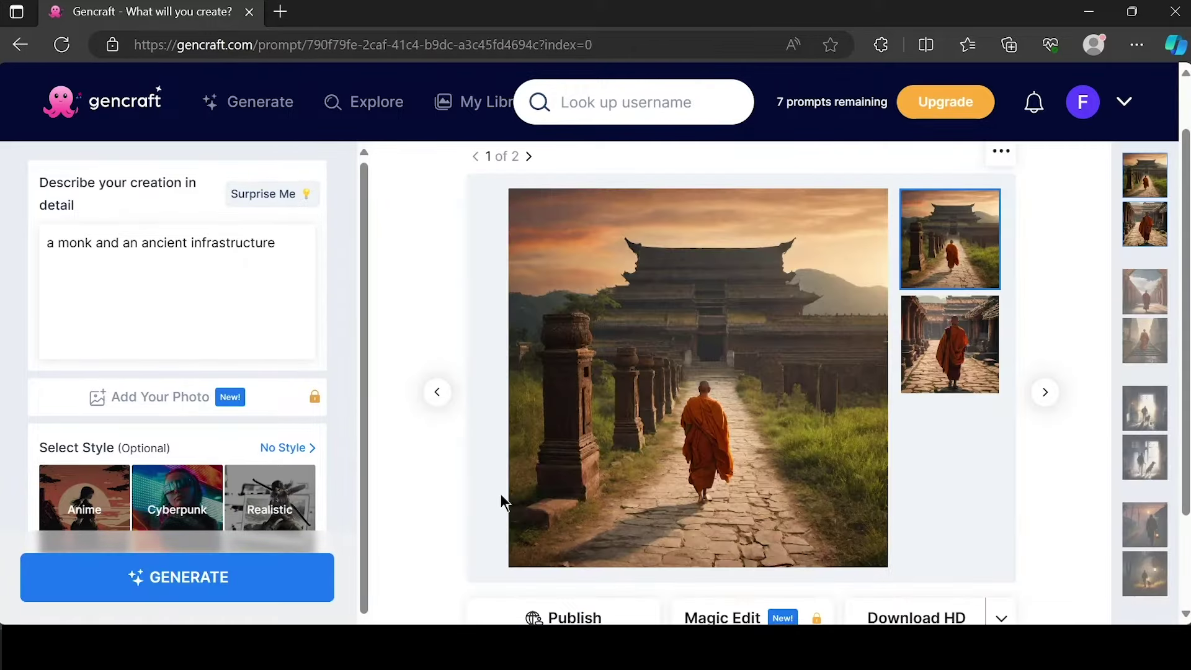
{"action": "left_click", "coordinate": [943, 337]}
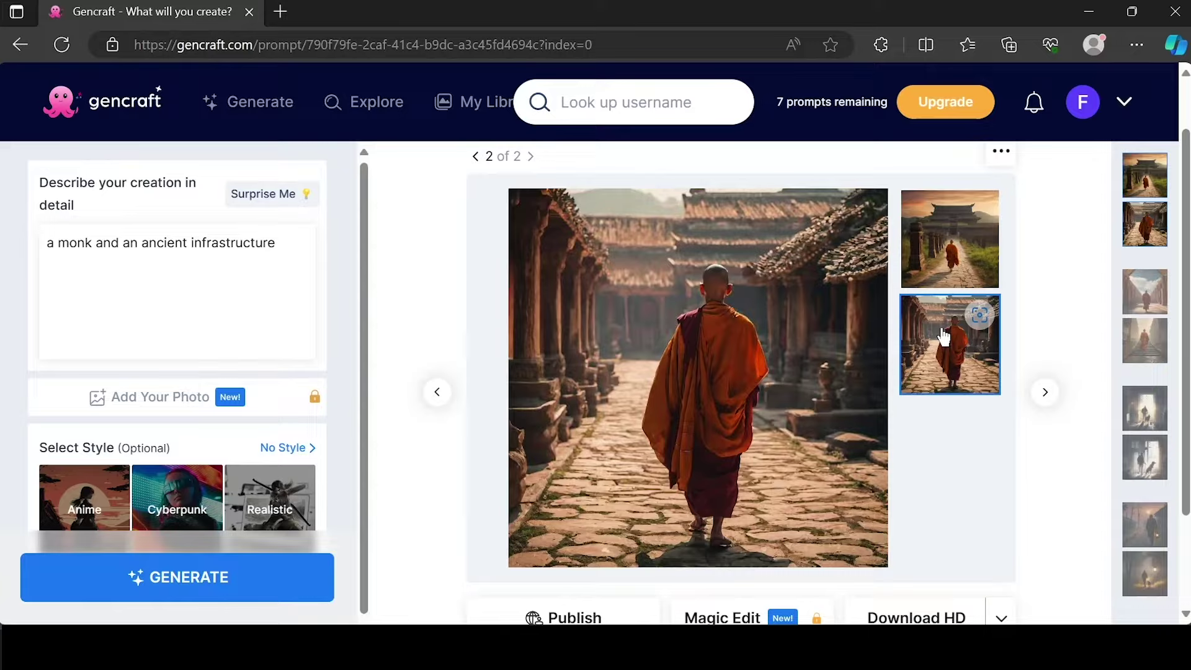
{"action": "left_click", "coordinate": [943, 282]}
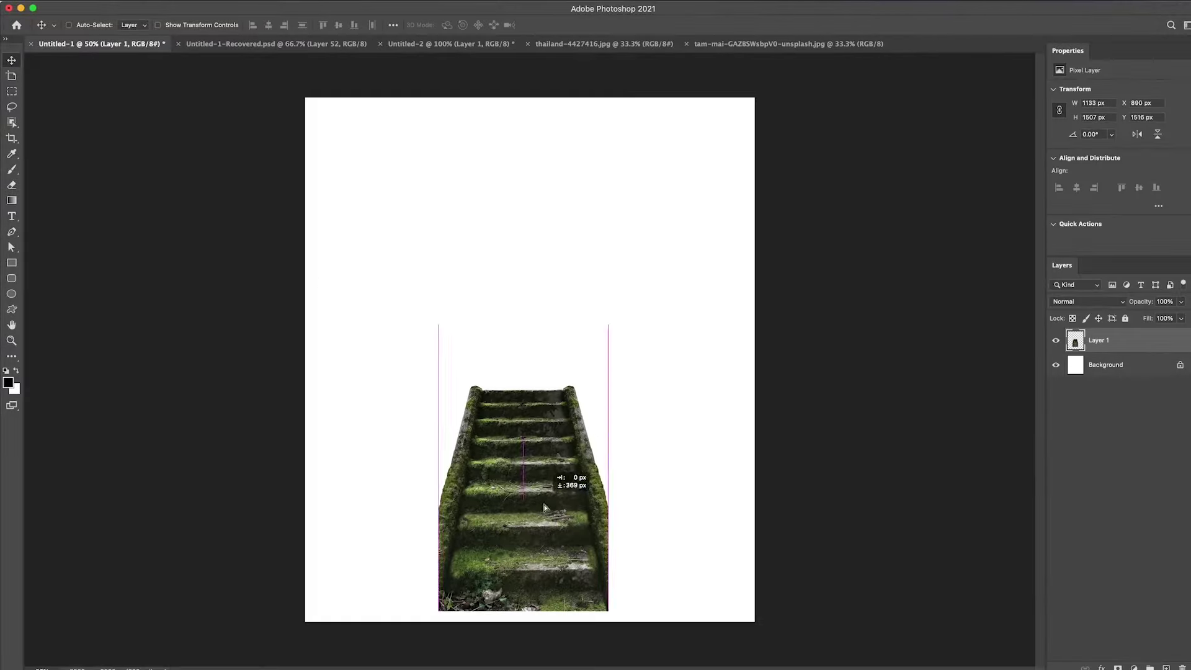
{"action": "left_click_drag", "start_coordinate": [545, 508], "coordinate": [546, 518]}
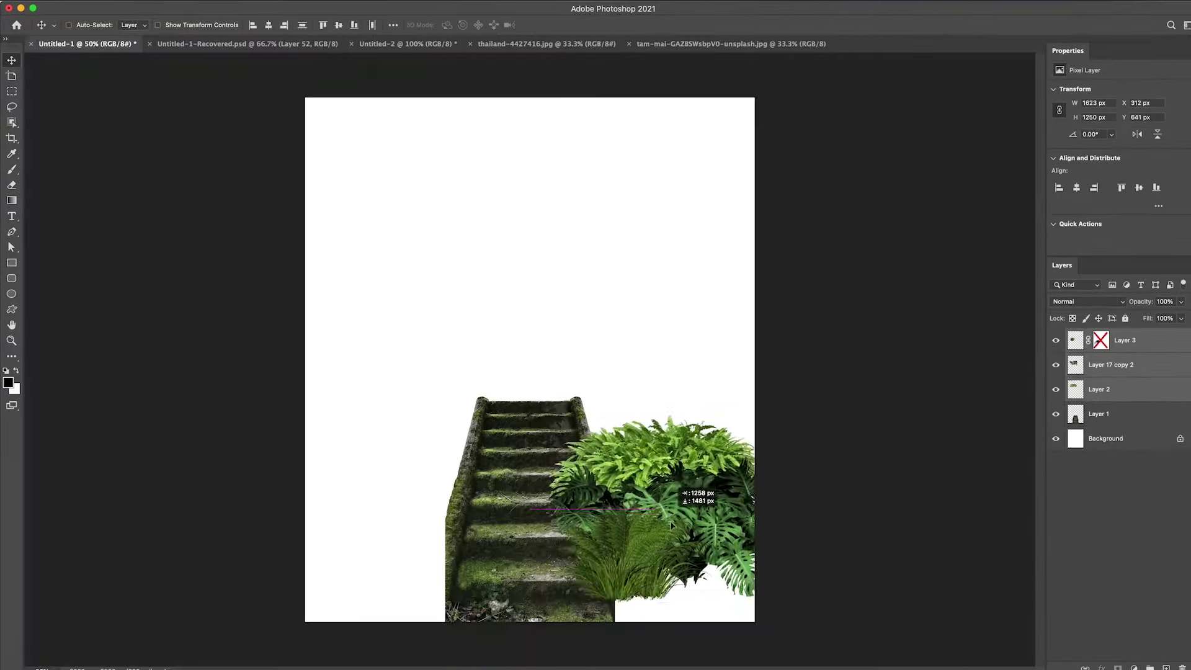
Move the plants layer to the bottom right beside the stairs and scale it to about 77%
{"action": "left_click_drag", "start_coordinate": [651, 505], "coordinate": [719, 571]}
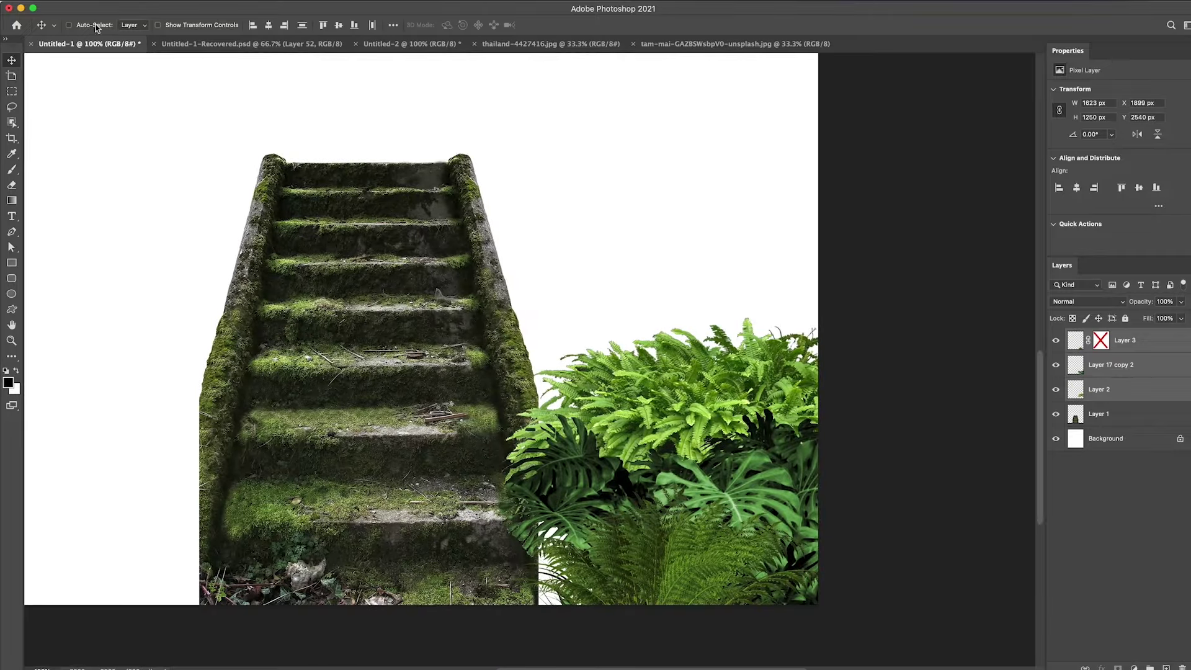
{"action": "key", "text": "ctrl+t"}
{"action": "left_click_drag", "start_coordinate": [763, 457], "coordinate": [839, 360]}
{"action": "key", "text": "Return"}
{"action": "key", "text": "ctrl+minus"}
Place plant copies at the bottom left, move the grass up-left, and add a duplicated fern beside the stairs
{"action": "left_click_drag", "start_coordinate": [645, 419], "coordinate": [268, 513]}
{"action": "mouse_move", "coordinate": [621, 435]}
{"action": "left_mouse_down"}
{"action": "mouse_move", "coordinate": [249, 422]}
{"action": "mouse_move", "coordinate": [395, 316]}
{"action": "mouse_move", "coordinate": [363, 288]}
{"action": "left_mouse_up"}
{"action": "left_click_drag", "start_coordinate": [1124, 340], "coordinate": [1143, 435]}
{"action": "key", "text": "z"}
{"action": "left_click", "coordinate": [520, 388], "text": "alt"}
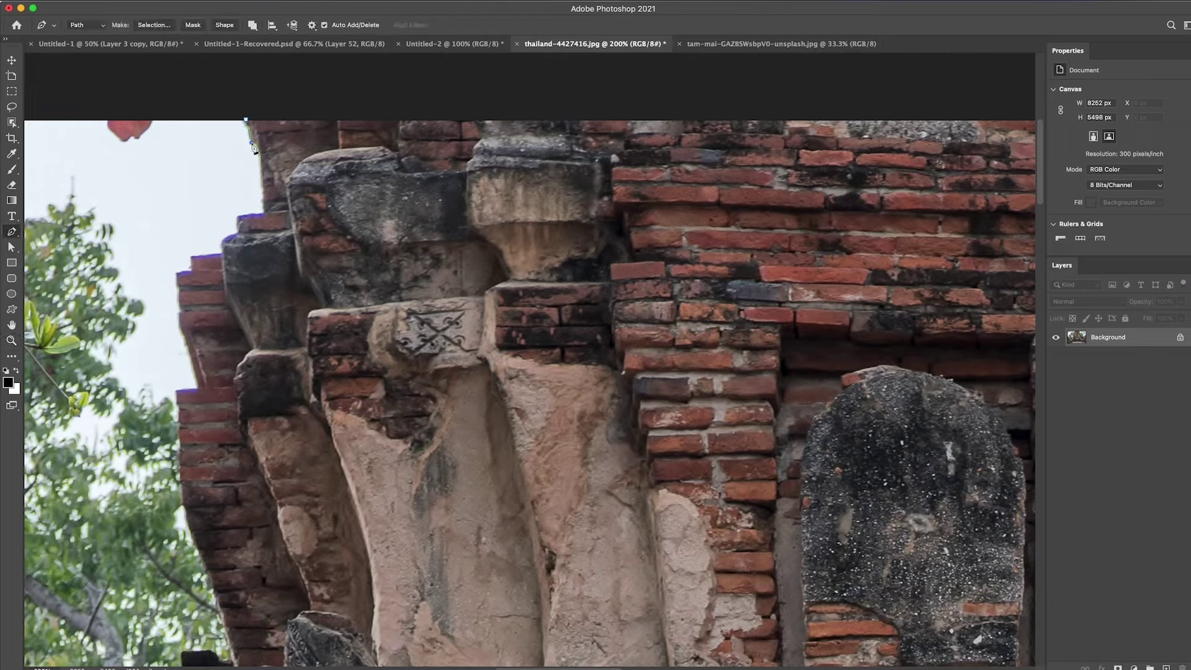
Turn the temple's traced work path in the thailand photo into a selection
{"action": "scroll", "coordinate": [248, 310], "scroll_direction": "down", "scroll_amount": 1}
{"action": "scroll", "coordinate": [311, 341], "scroll_direction": "down", "scroll_amount": 3}
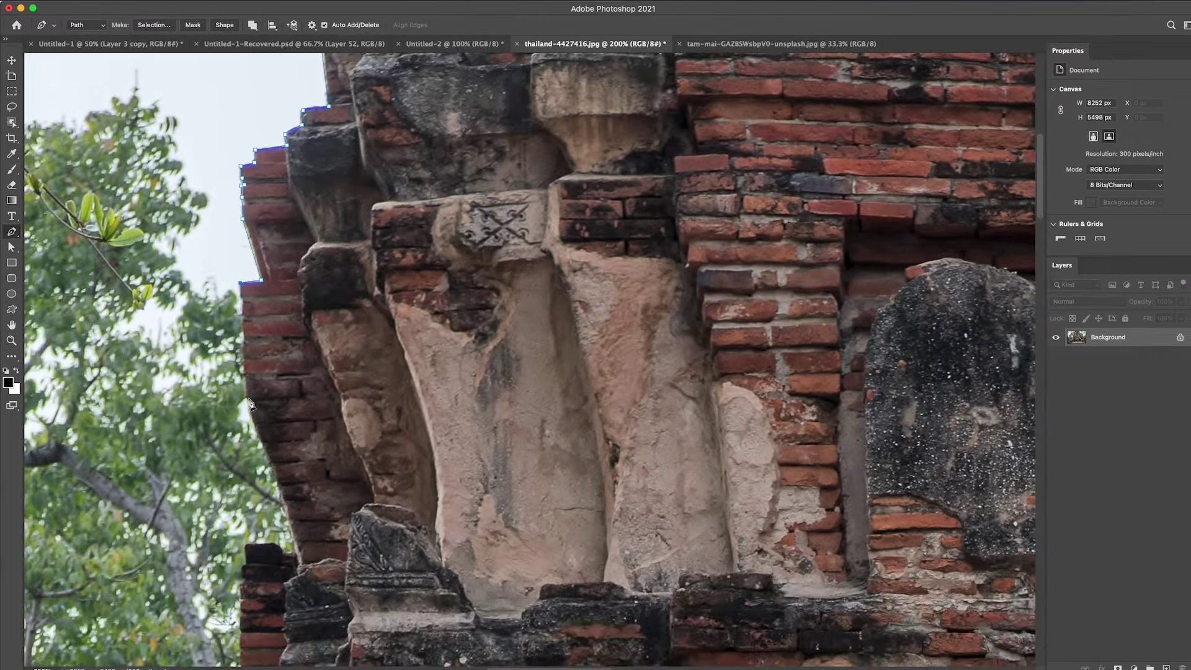
{"action": "scroll", "coordinate": [372, 372], "scroll_direction": "down", "scroll_amount": 4}
{"action": "scroll", "coordinate": [372, 373], "scroll_direction": "left", "scroll_amount": 5}
{"action": "left_click", "coordinate": [165, 1]}
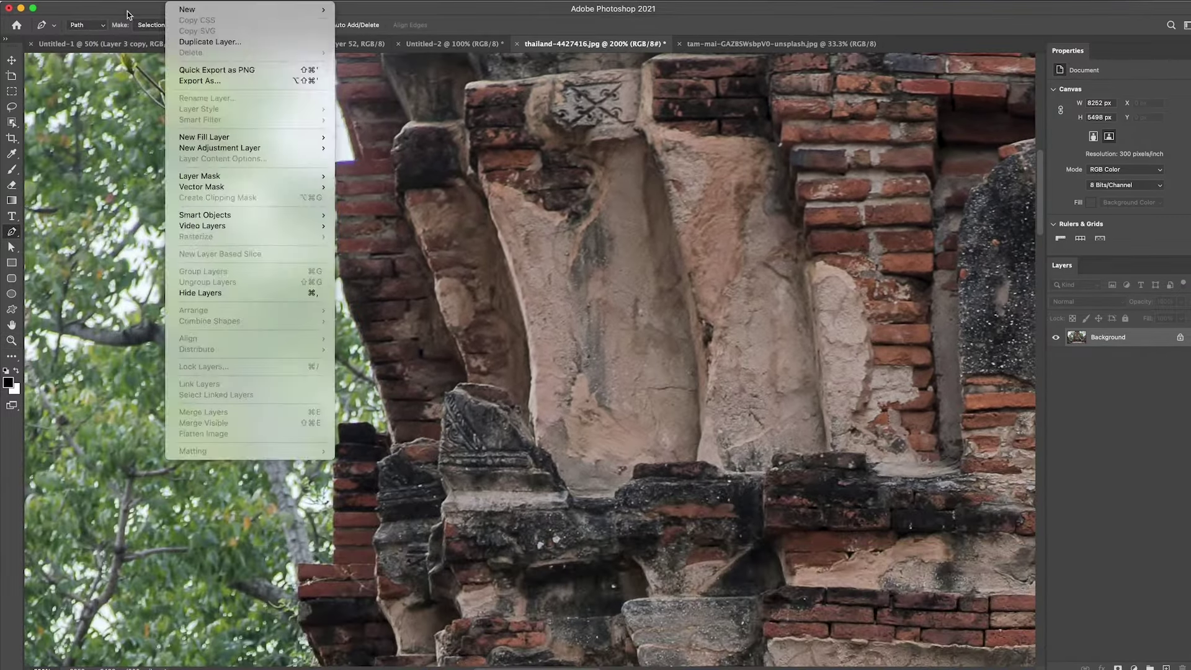
{"action": "left_click", "coordinate": [347, 320]}
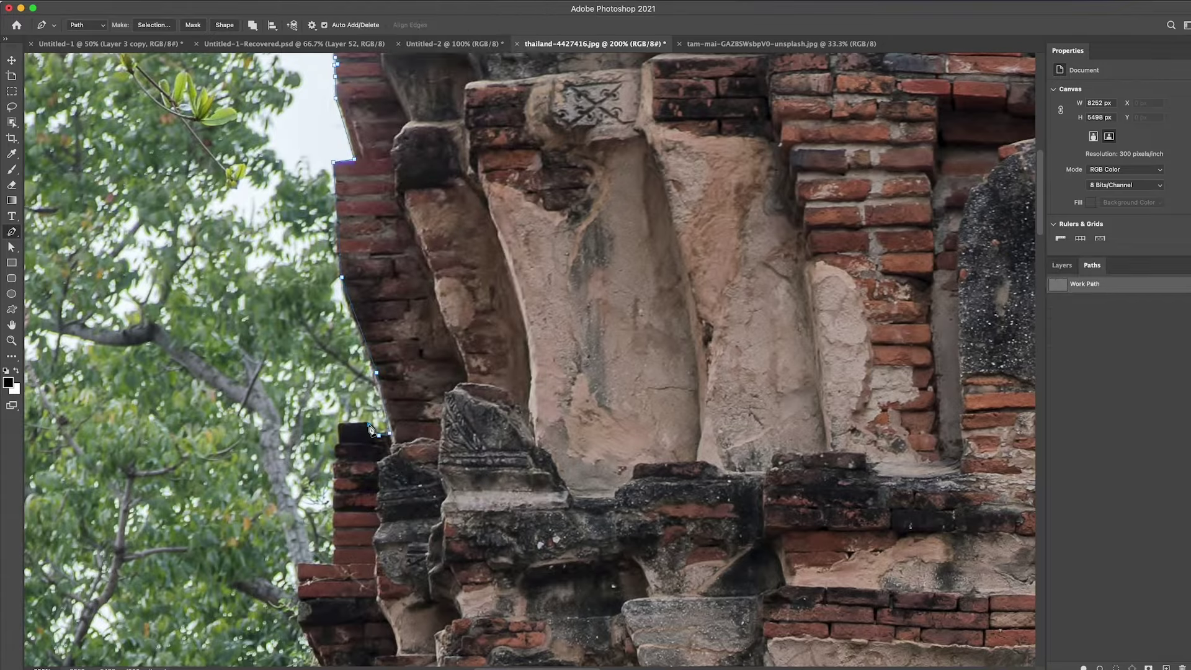
{"action": "key", "text": "ctrl+plus"}
{"action": "key", "text": "ctrl+plus"}
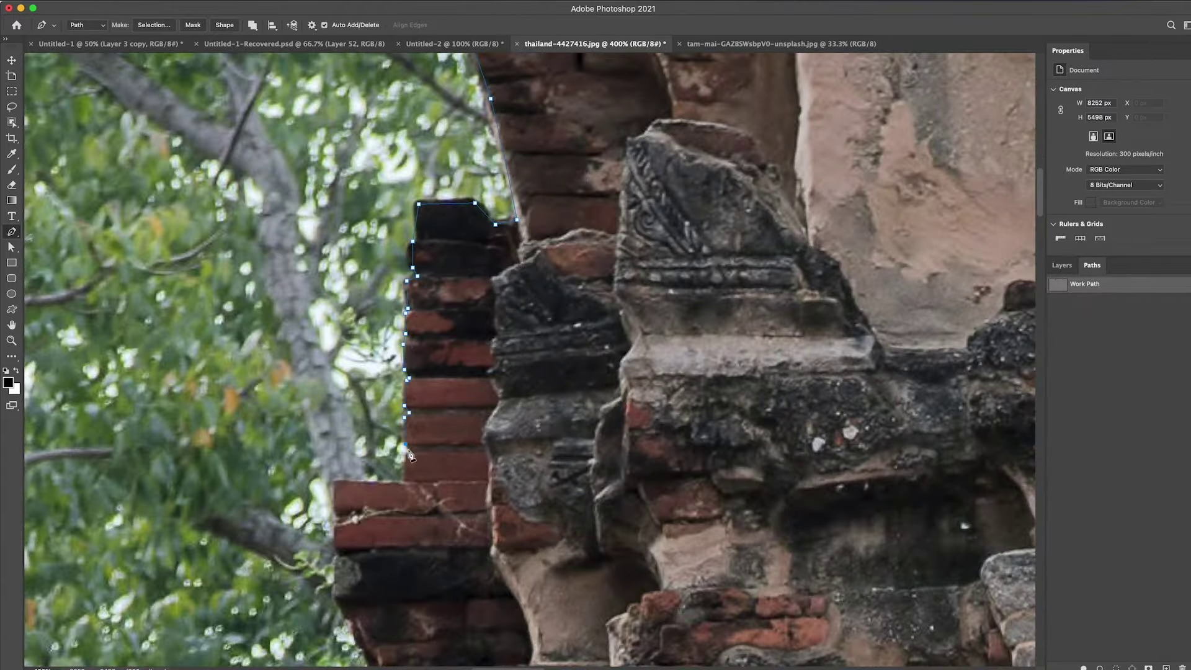
{"action": "key", "text": "z"}
{"action": "key", "text": "ctrl+minus"}
{"action": "key", "text": "ctrl+minus"}
{"action": "key", "text": "ctrl+minus"}
{"action": "key", "text": "ctrl+minus"}
{"action": "key", "text": "ctrl+minus"}
{"action": "key", "text": "ctrl+Return"}
Add a rectangle of the ground in front of the temple to the selection
{"action": "key", "text": "ctrl+plus"}
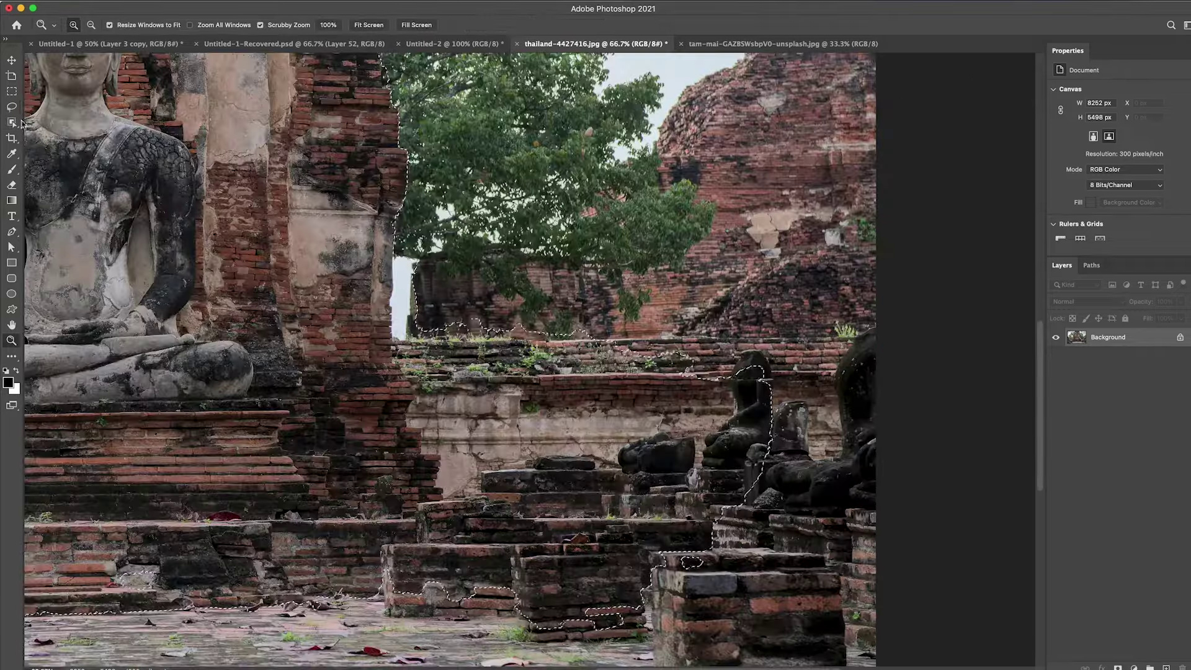
{"action": "scroll", "coordinate": [444, 326], "scroll_direction": "down", "scroll_amount": 5}
{"action": "key", "text": "ctrl+minus"}
{"action": "scroll", "coordinate": [120, 160], "scroll_direction": "up", "scroll_amount": 2}
{"action": "key", "text": "l"}
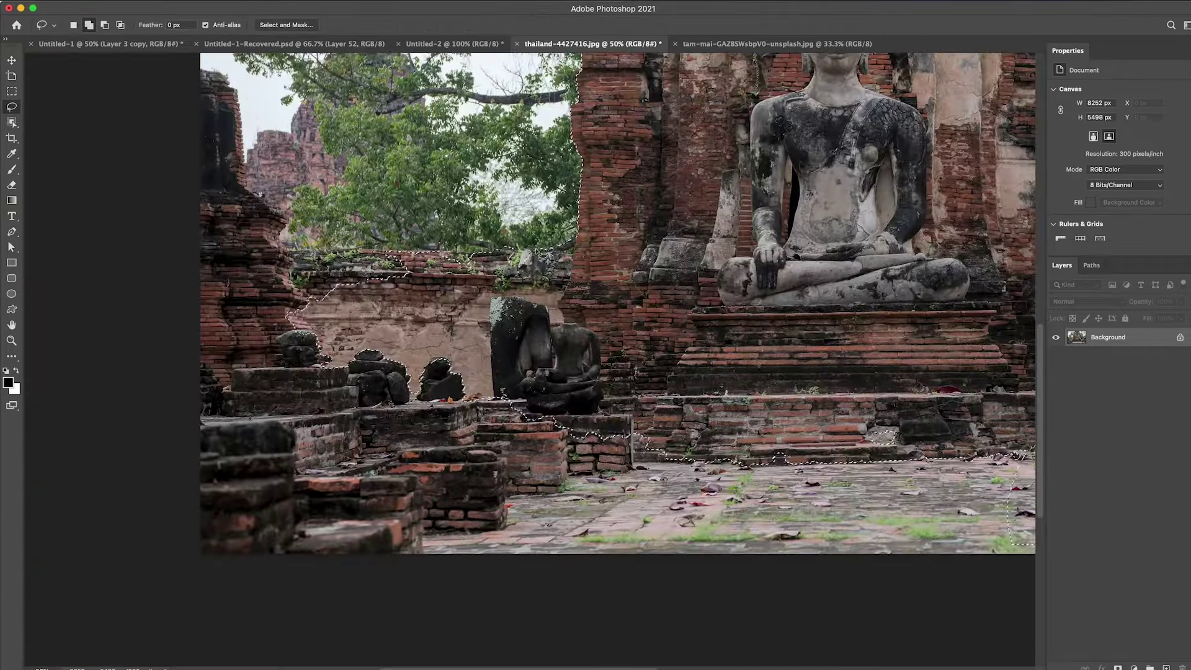
{"action": "key", "text": "m"}
{"action": "scroll", "coordinate": [164, 267], "scroll_direction": "down", "scroll_amount": 5}
{"action": "key", "text": "ctrl+minus"}
{"action": "left_click_drag", "start_coordinate": [387, 531], "coordinate": [679, 572]}
Add the temple's upper left edge to the selection with the Lasso
{"action": "key", "text": "l"}
{"action": "key", "text": "ctrl+1"}
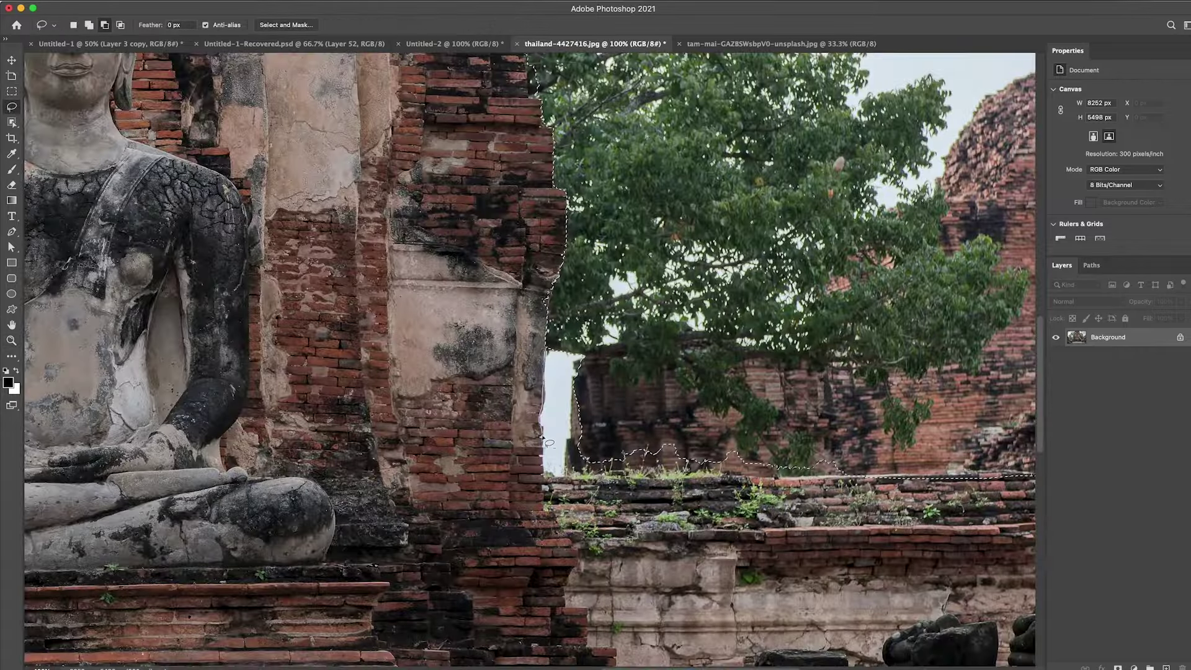
{"action": "scroll", "coordinate": [692, 202], "scroll_direction": "up", "scroll_amount": 5}
{"action": "key", "text": "ctrl+minus"}
{"action": "left_click_drag", "start_coordinate": [622, 87], "coordinate": [628, 133]}
{"action": "left_click_drag", "start_coordinate": [649, 199], "coordinate": [645, 205]}
{"action": "key", "text": "z"}
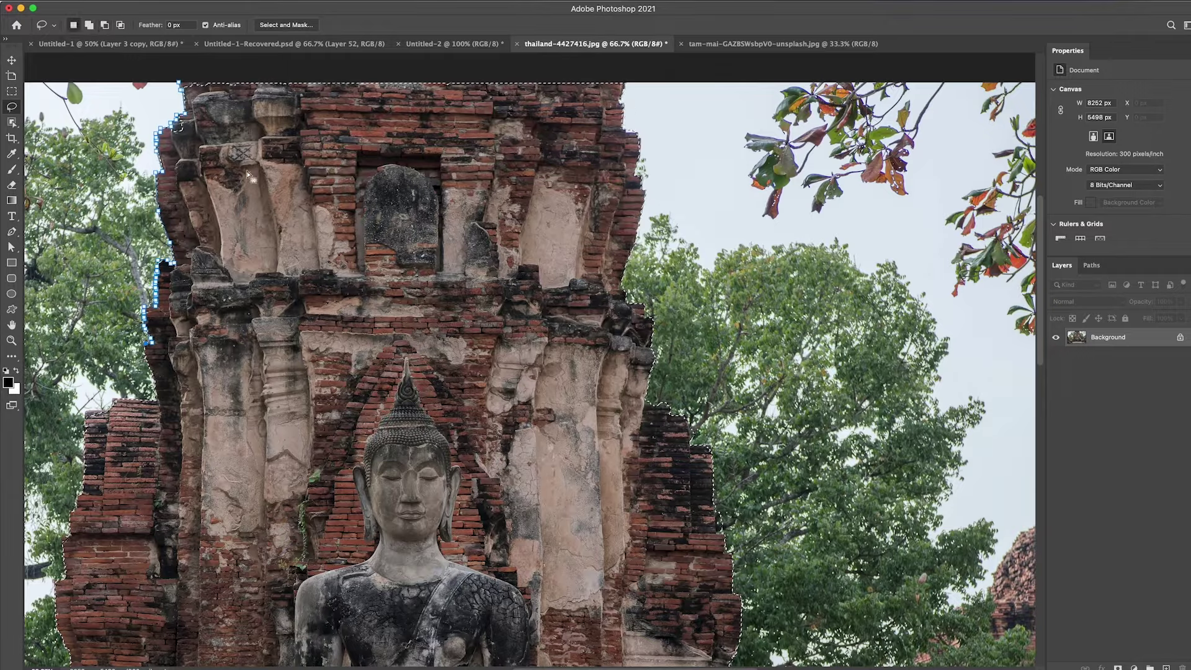
{"action": "left_click", "coordinate": [174, 491], "text": "alt"}
Copy the selected temple to a new layer and drag it into the Untitled-1 composite
{"action": "key", "text": "ctrl+j"}
{"action": "key", "text": "v"}
{"action": "mouse_move", "coordinate": [174, 491]}
{"action": "left_mouse_down"}
{"action": "mouse_move", "coordinate": [892, 537]}
{"action": "mouse_move", "coordinate": [709, 391]}
{"action": "left_mouse_up"}
{"action": "key", "text": "ctrl+t"}
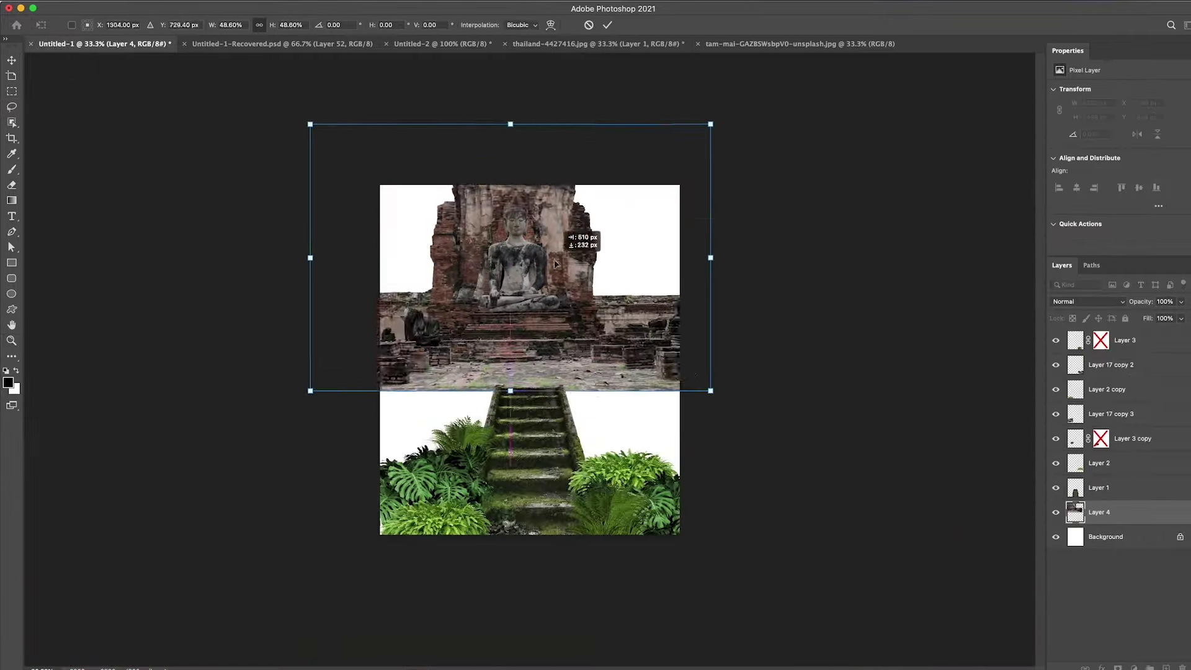
Scale the temple Layer 4 to about half size above the stairs
{"action": "left_click_drag", "start_coordinate": [523, 219], "coordinate": [532, 246]}
{"action": "key", "text": "Return"}
{"action": "key", "text": "ctrl+plus"}
{"action": "key", "text": "ctrl+t"}
{"action": "left_click_drag", "start_coordinate": [930, 462], "coordinate": [944, 475]}
{"action": "key", "text": "Return"}
Add a layer mask to Layer 4 and brush its ground edge into mist, with a 25 px brush
{"action": "key", "text": "ctrl+minus"}
{"action": "key", "text": "b"}
{"action": "left_click_drag", "start_coordinate": [691, 431], "coordinate": [571, 434]}
{"action": "mouse_move", "coordinate": [489, 434]}
{"action": "left_mouse_down"}
{"action": "mouse_move", "coordinate": [380, 441]}
{"action": "mouse_move", "coordinate": [375, 487]}
{"action": "left_mouse_up"}
{"action": "key", "text": "v"}
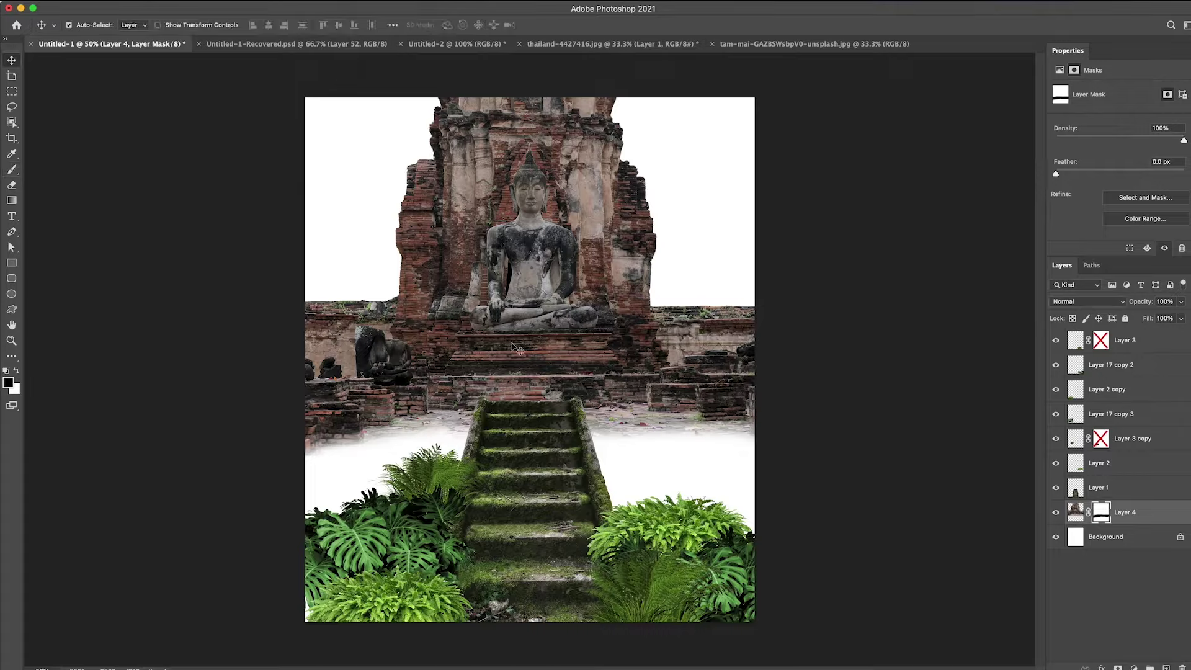
{"action": "scroll", "coordinate": [414, 287], "scroll_direction": "up", "scroll_amount": 5}
{"action": "key", "text": "b"}
{"action": "right_click", "coordinate": [558, 297]}
{"action": "type", "text": "25"}
{"action": "key", "text": "Return"}
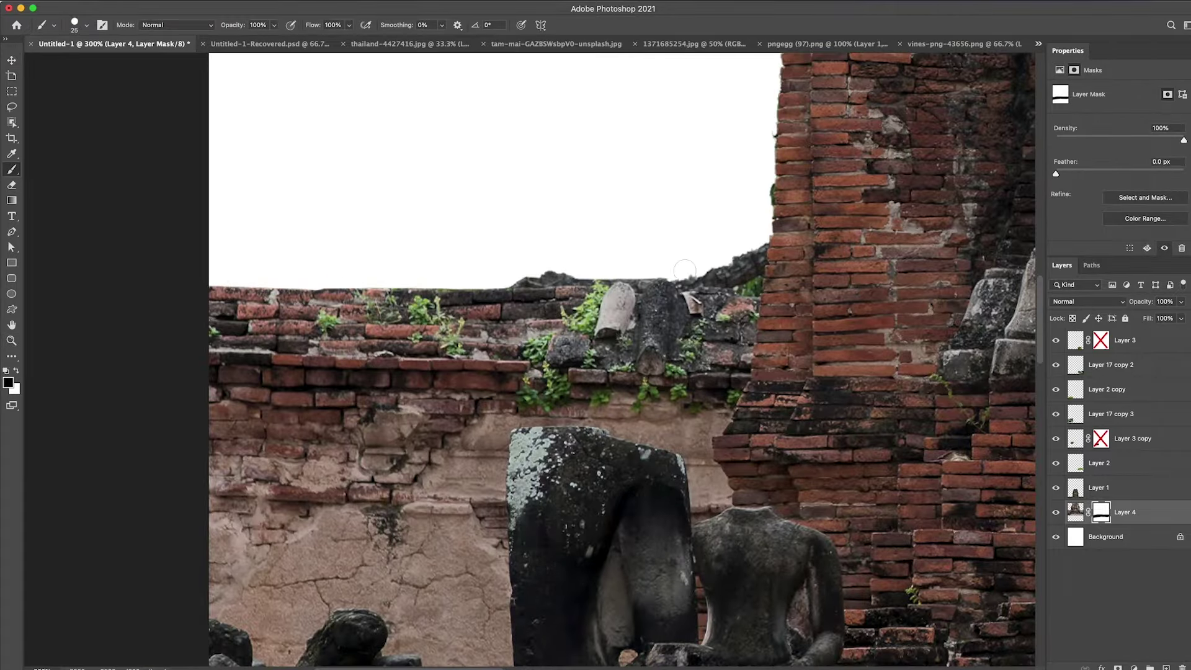
Open 1371685254.jpg and select its rock-and-fern subject
{"action": "scroll", "coordinate": [250, 300], "scroll_direction": "down", "scroll_amount": 5}
{"action": "scroll", "coordinate": [720, 273], "scroll_direction": "up", "scroll_amount": 6}
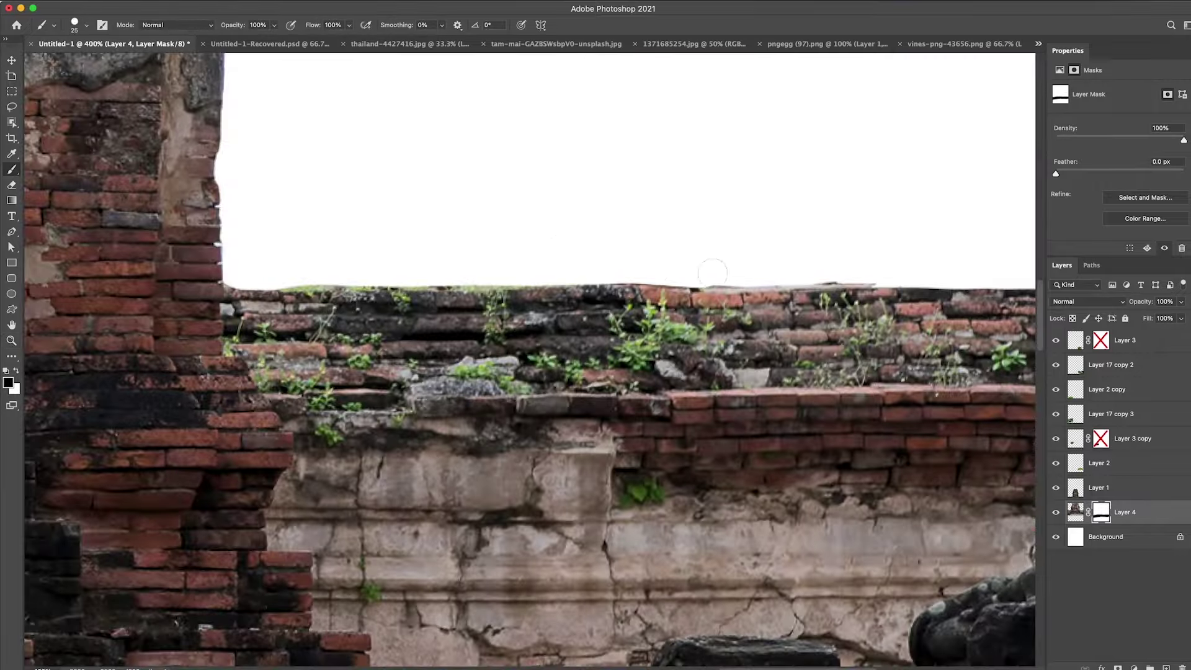
{"action": "scroll", "coordinate": [465, 263], "scroll_direction": "down", "scroll_amount": 3}
{"action": "scroll", "coordinate": [465, 264], "scroll_direction": "down", "scroll_amount": 3}
{"action": "left_click", "coordinate": [11, 122]}
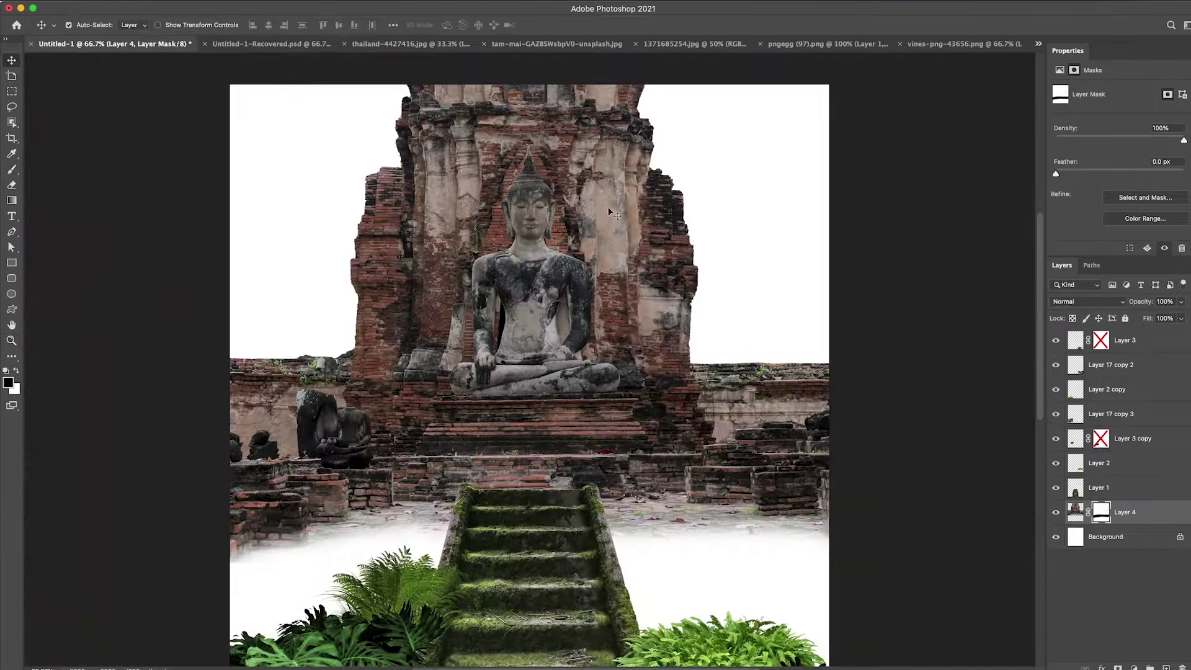
{"action": "key", "text": "ctrl+Tab"}
{"action": "key", "text": "ctrl+Tab"}
{"action": "key", "text": "ctrl+Tab"}
{"action": "key", "text": "l"}
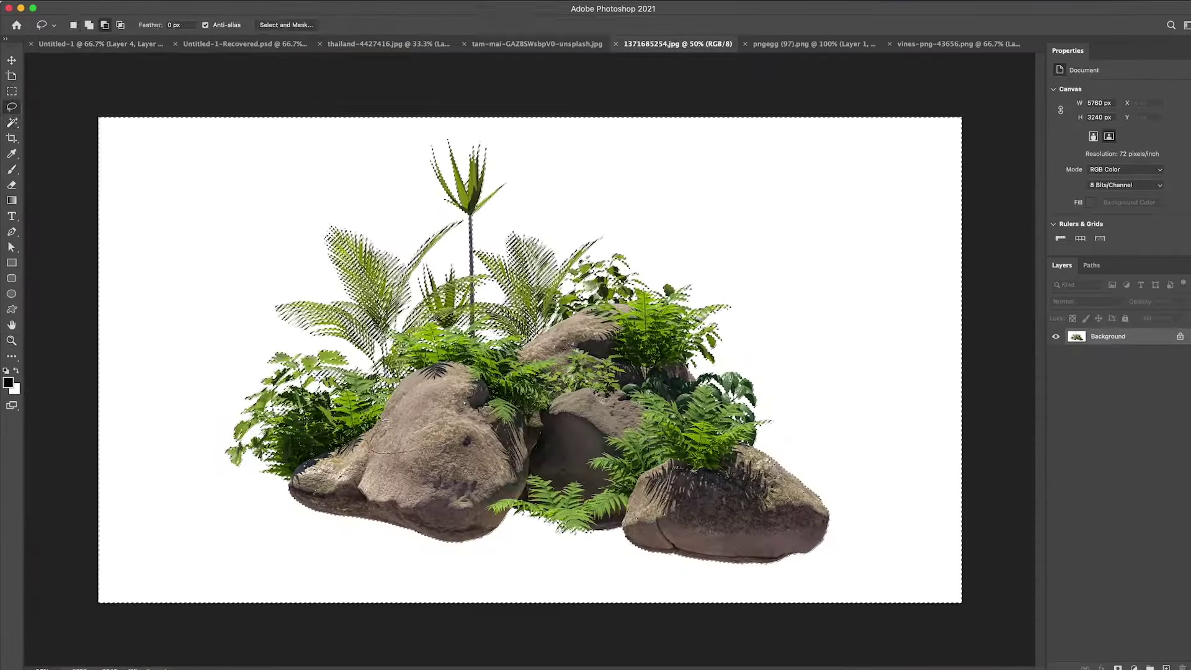
Bring the rocks and ferns into the composite, scale them around the stairs, and add a duplicate below Layer 2
{"action": "key", "text": "ctrl+j"}
{"action": "key", "text": "v"}
{"action": "mouse_move", "coordinate": [736, 539]}
{"action": "left_mouse_down"}
{"action": "mouse_move", "coordinate": [130, 54]}
{"action": "mouse_move", "coordinate": [627, 428]}
{"action": "left_mouse_up"}
{"action": "key", "text": "ctrl+t"}
{"action": "left_click_drag", "start_coordinate": [944, 558], "coordinate": [864, 546]}
{"action": "key", "text": "Return"}
{"action": "left_click_drag", "start_coordinate": [682, 409], "coordinate": [427, 410]}
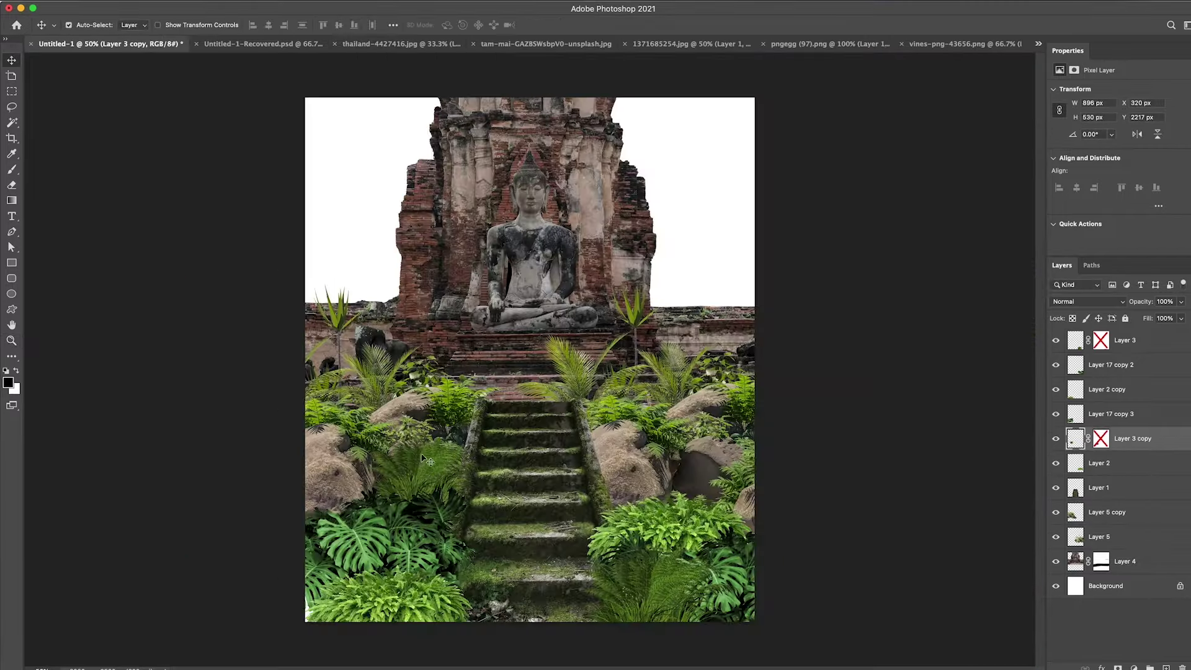
{"action": "mouse_move", "coordinate": [1122, 438]}
{"action": "left_mouse_down"}
{"action": "mouse_move", "coordinate": [1147, 354]}
{"action": "mouse_move", "coordinate": [1135, 488]}
{"action": "left_mouse_up"}
{"action": "left_click_drag", "start_coordinate": [695, 459], "coordinate": [683, 447]}
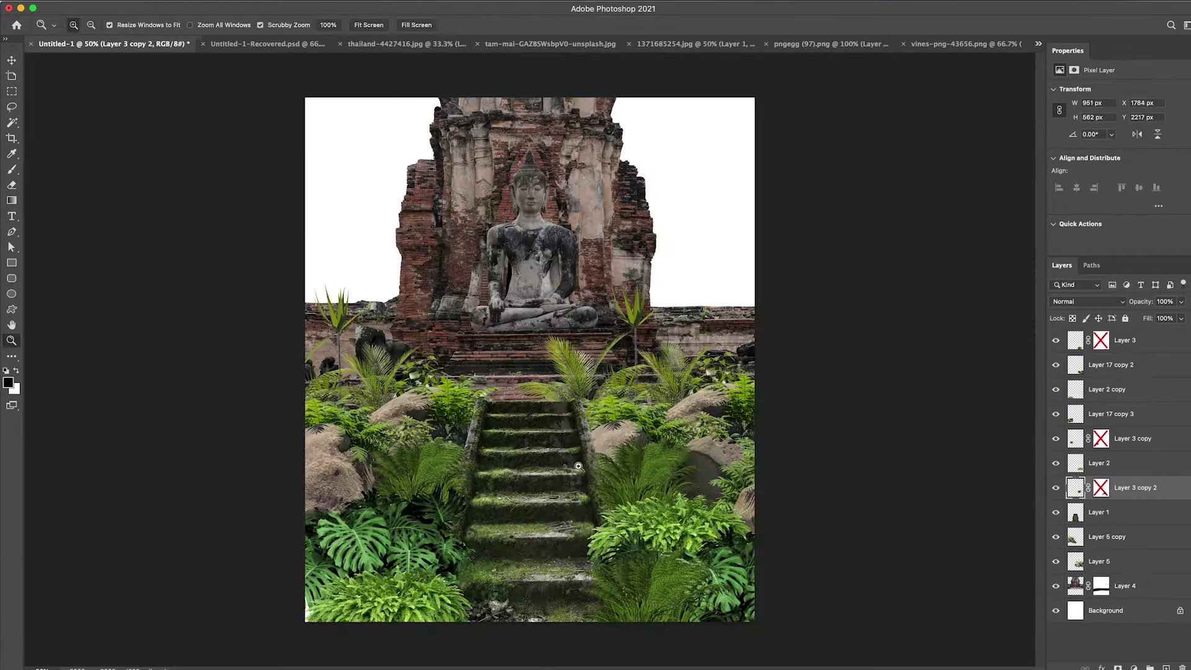
Resize the temple Layer 4 above the stairs
{"action": "left_click", "coordinate": [607, 230]}
{"action": "key", "text": "ctrl+t"}
{"action": "left_click_drag", "start_coordinate": [825, 443], "coordinate": [819, 434]}
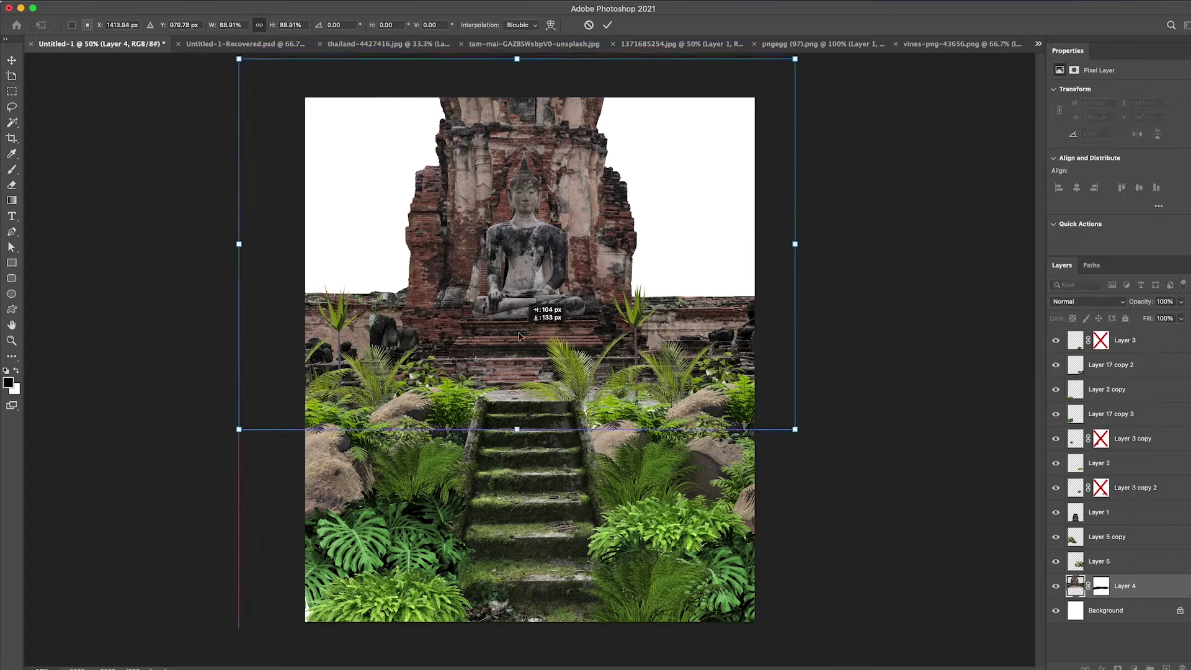
{"action": "key", "text": "Return"}
Set up the brush with black paint while selecting Layer 2 copy and Layer 1
{"action": "key", "text": "b"}
{"action": "right_click", "coordinate": [551, 422]}
{"action": "key", "text": "Return"}
{"action": "key", "text": "x"}
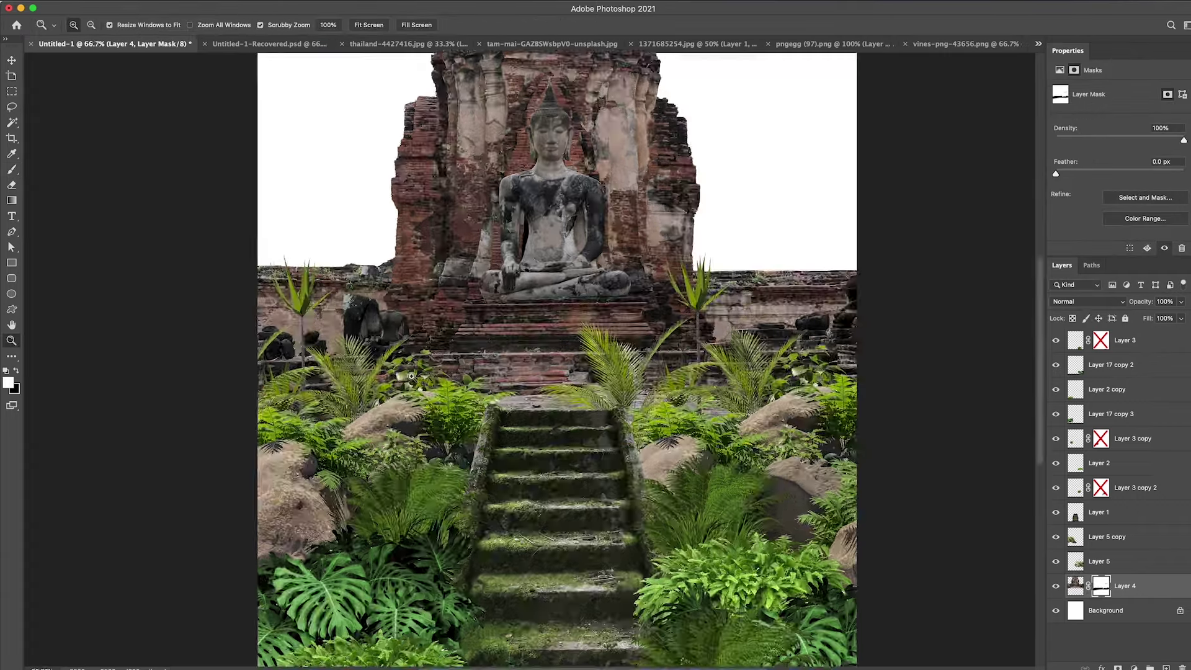
{"action": "key", "text": "v"}
{"action": "left_click", "coordinate": [324, 538]}
{"action": "key", "text": "x"}
{"action": "key", "text": "z"}
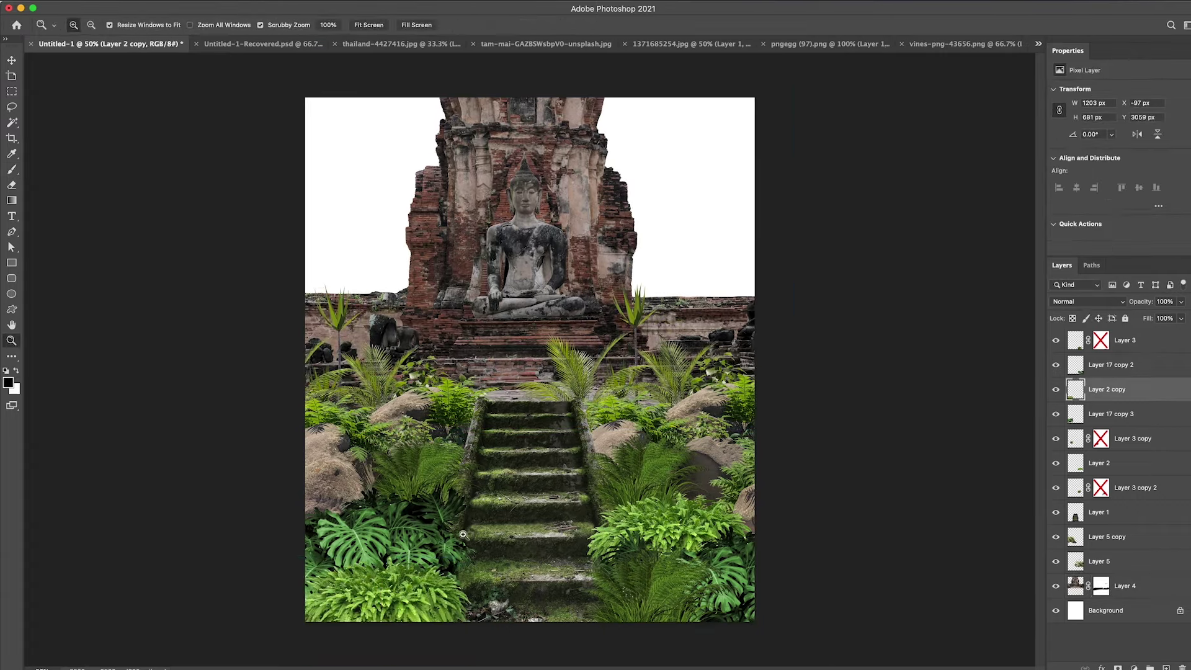
{"action": "key", "text": "v"}
{"action": "left_click", "coordinate": [577, 323]}
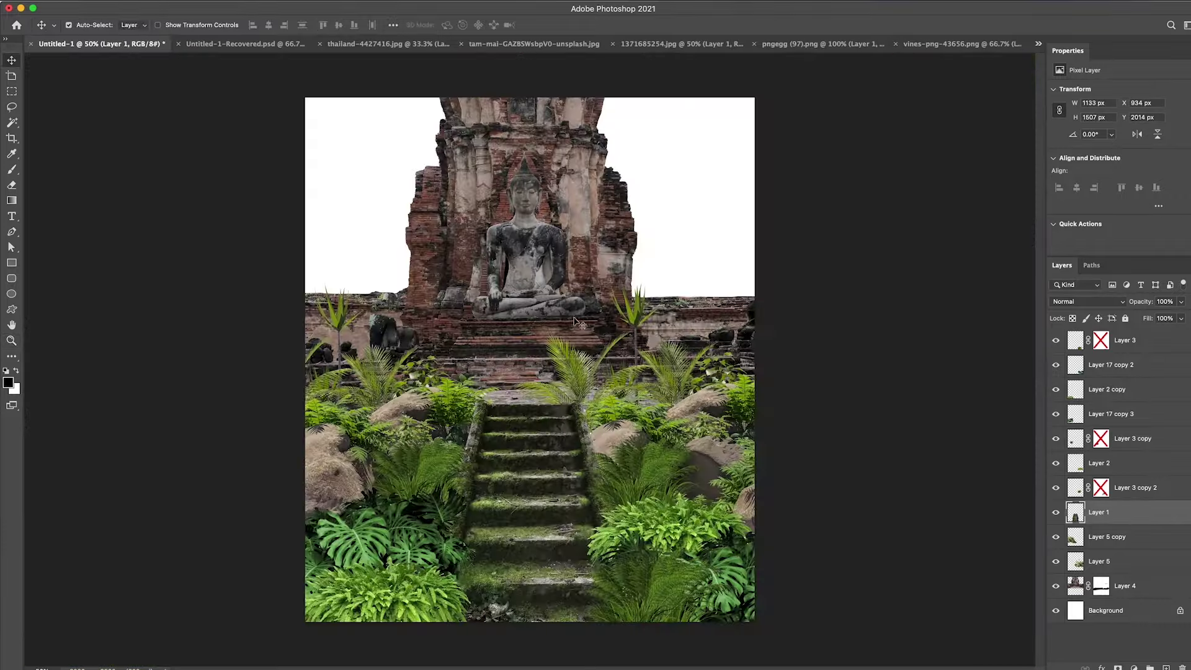
Mask Layer 5 and paint out the fern and palm fronds covering the top steps
{"action": "key", "text": "alt+bracketleft"}
{"action": "key", "text": "alt+bracketleft"}
{"action": "key", "text": "ctrl+1"}
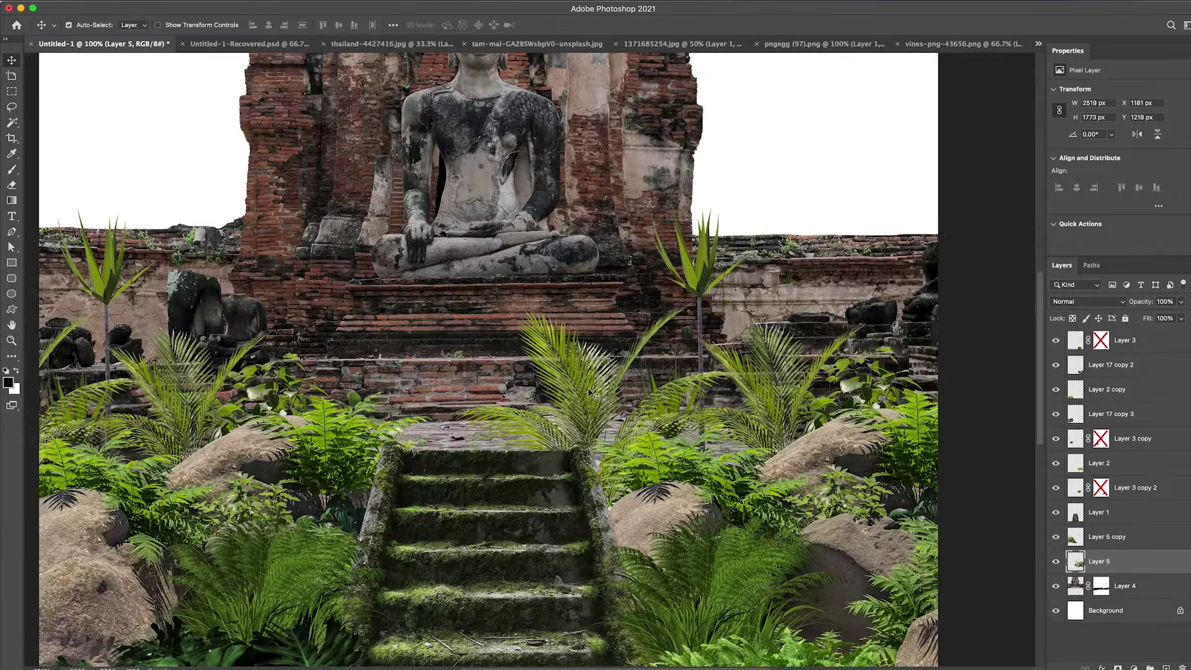
{"action": "key", "text": "b"}
{"action": "key", "text": "x"}
{"action": "left_click_drag", "start_coordinate": [552, 467], "coordinate": [490, 428]}
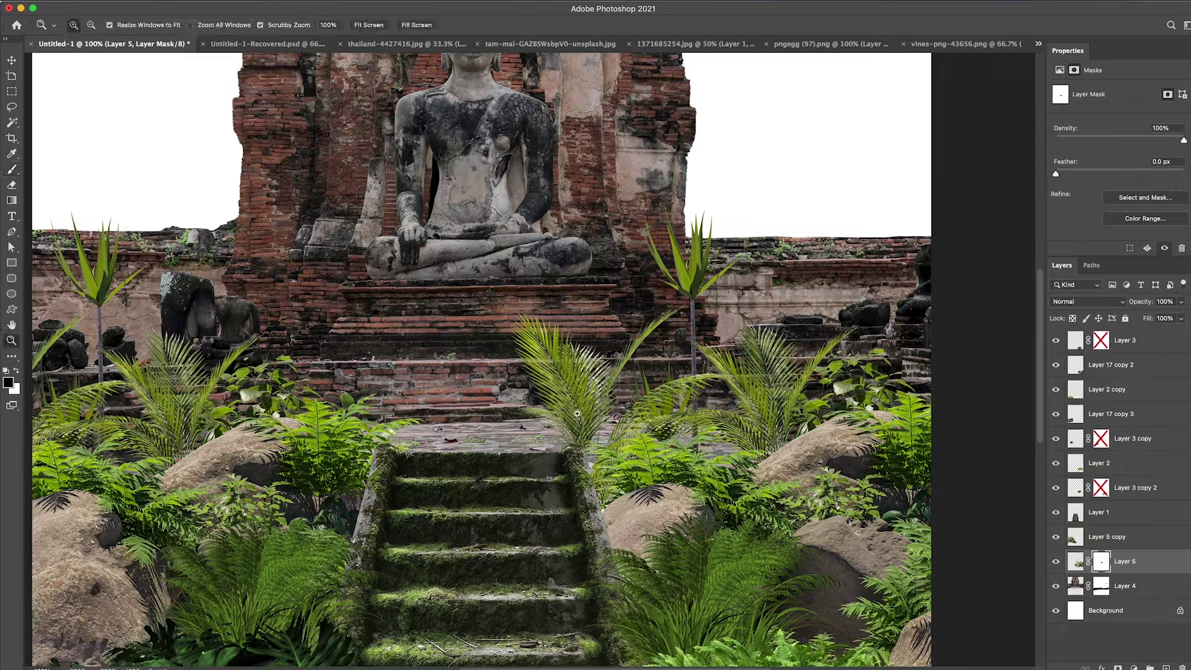
{"action": "left_click_drag", "start_coordinate": [583, 446], "coordinate": [658, 323]}
{"action": "left_click_drag", "start_coordinate": [558, 422], "coordinate": [528, 323]}
Mask Layer 5 copy and paint out the agave at upper left with a 150 brush
{"action": "key", "text": "z"}
{"action": "left_click", "coordinate": [615, 387], "text": "alt"}
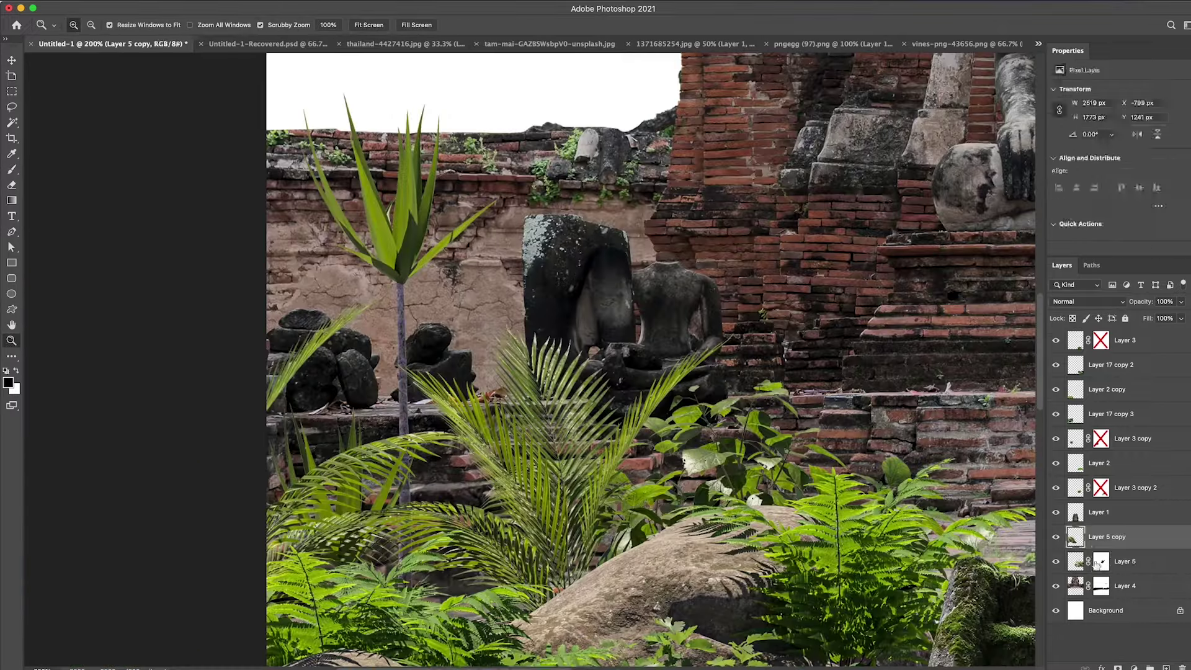
{"action": "left_click", "coordinate": [318, 358]}
{"action": "key", "text": "alt+bracketright"}
{"action": "key", "text": "b"}
{"action": "key", "text": "bracketright"}
{"action": "key", "text": "bracketright"}
{"action": "key", "text": "bracketright"}
{"action": "mouse_move", "coordinate": [471, 223]}
{"action": "left_mouse_down"}
{"action": "mouse_move", "coordinate": [397, 124]}
{"action": "mouse_move", "coordinate": [368, 237]}
{"action": "left_mouse_up"}
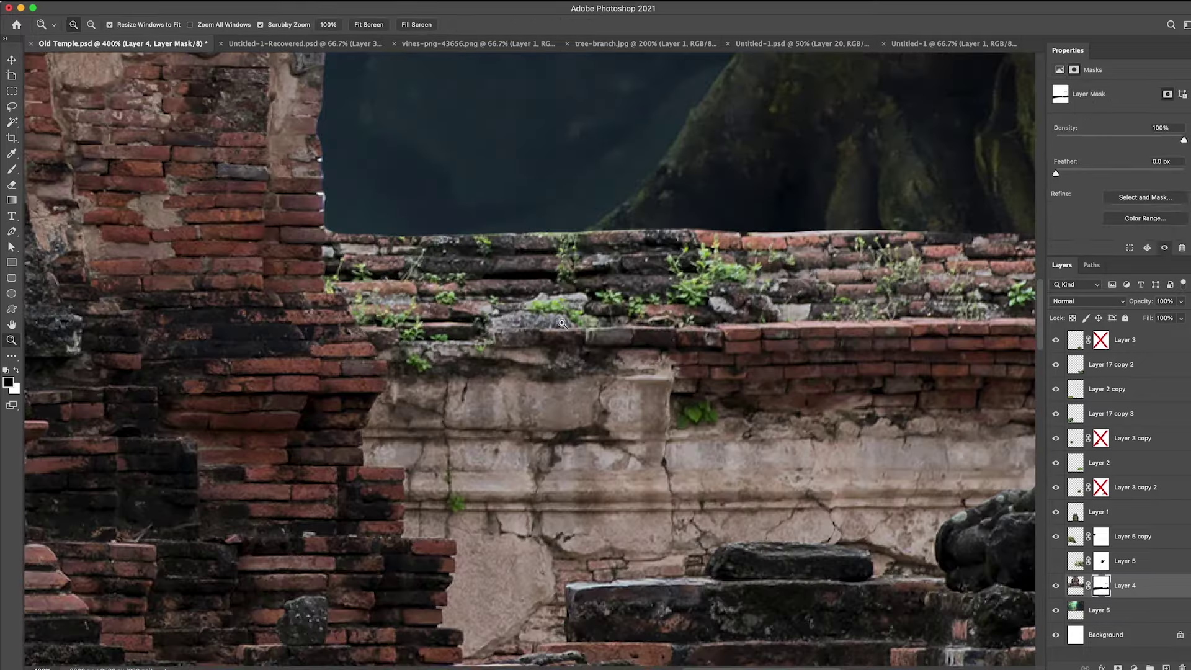
On Layer 4's mask, paint out the wall around the trunk and the left brick fragment with a 40 brush
{"action": "key", "text": "b"}
{"action": "right_click", "coordinate": [562, 322]}
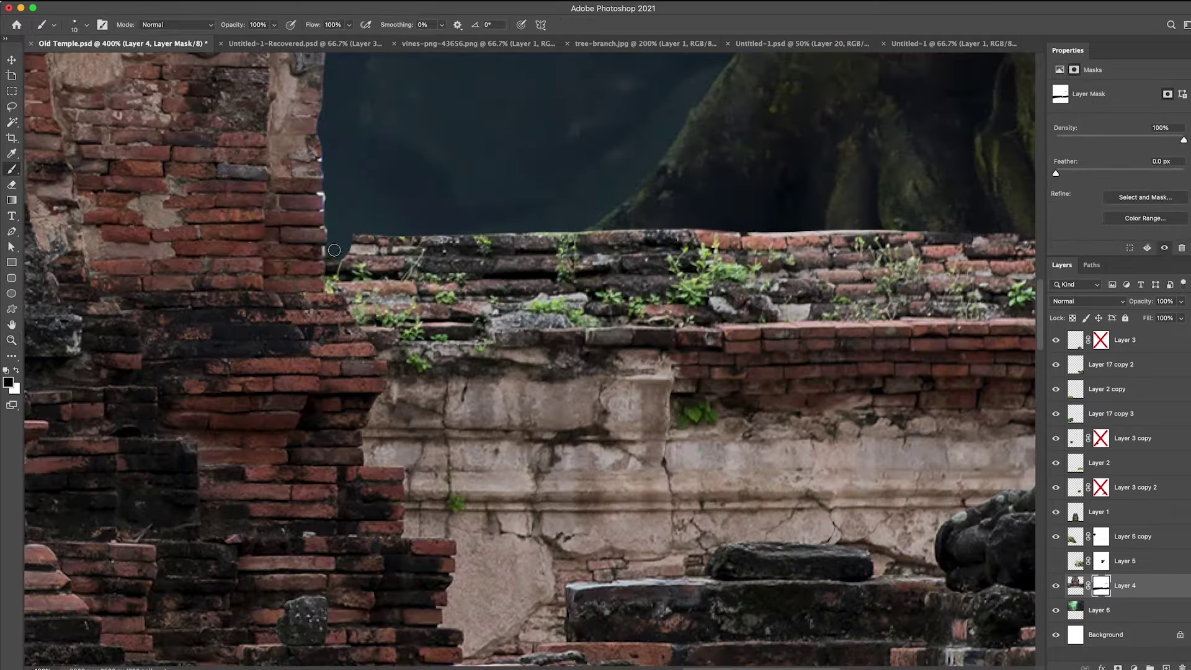
{"action": "left_click_drag", "start_coordinate": [389, 352], "coordinate": [368, 265]}
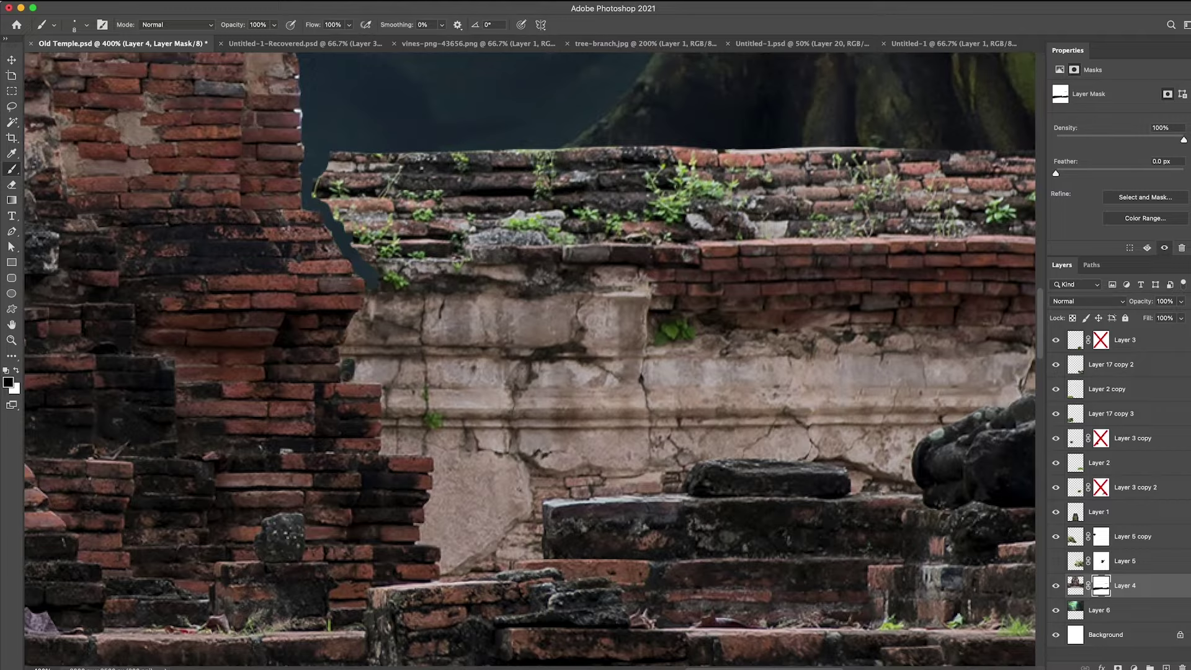
{"action": "left_click_drag", "start_coordinate": [386, 449], "coordinate": [370, 366]}
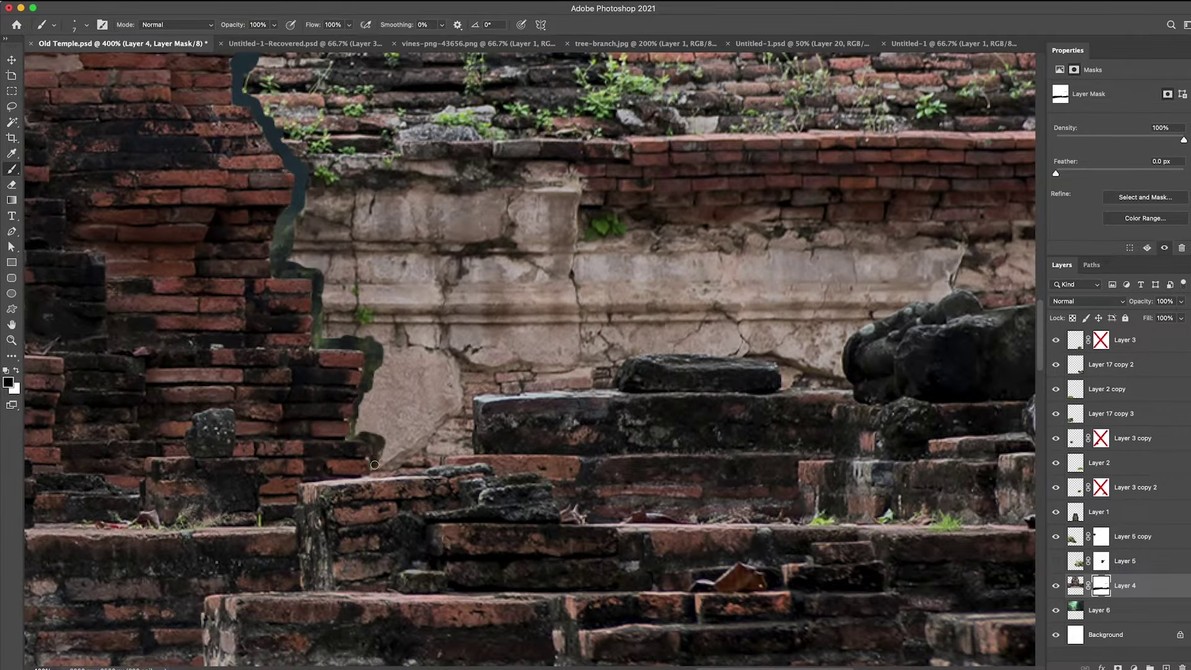
{"action": "key", "text": "bracketright"}
{"action": "key", "text": "bracketright"}
{"action": "key", "text": "bracketright"}
{"action": "mouse_move", "coordinate": [434, 434]}
{"action": "left_mouse_down"}
{"action": "mouse_move", "coordinate": [385, 279]}
{"action": "mouse_move", "coordinate": [360, 422]}
{"action": "left_mouse_up"}
{"action": "mouse_move", "coordinate": [347, 496]}
{"action": "left_mouse_down"}
{"action": "mouse_move", "coordinate": [342, 258]}
{"action": "mouse_move", "coordinate": [261, 335]}
{"action": "left_mouse_up"}
{"action": "left_click_drag", "start_coordinate": [436, 329], "coordinate": [225, 283]}
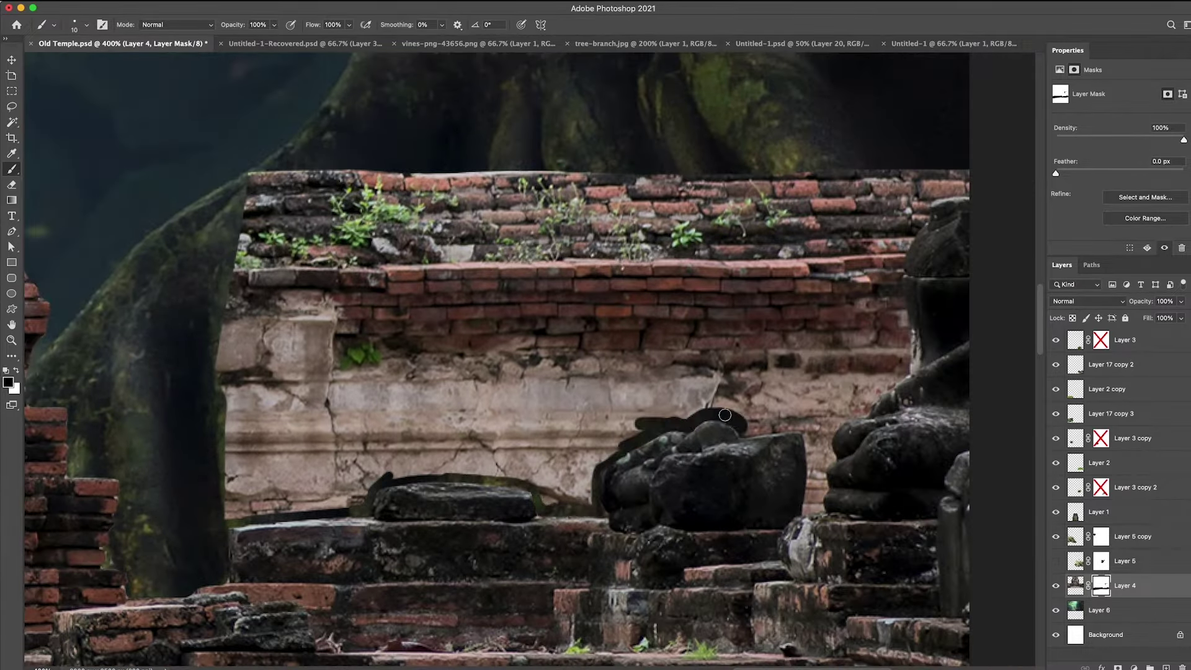
Mask the wall along the rock top and its upper rows to reveal the roots, using a 100 brush
{"action": "left_click_drag", "start_coordinate": [724, 414], "coordinate": [810, 428]}
{"action": "left_click_drag", "start_coordinate": [814, 499], "coordinate": [729, 512]}
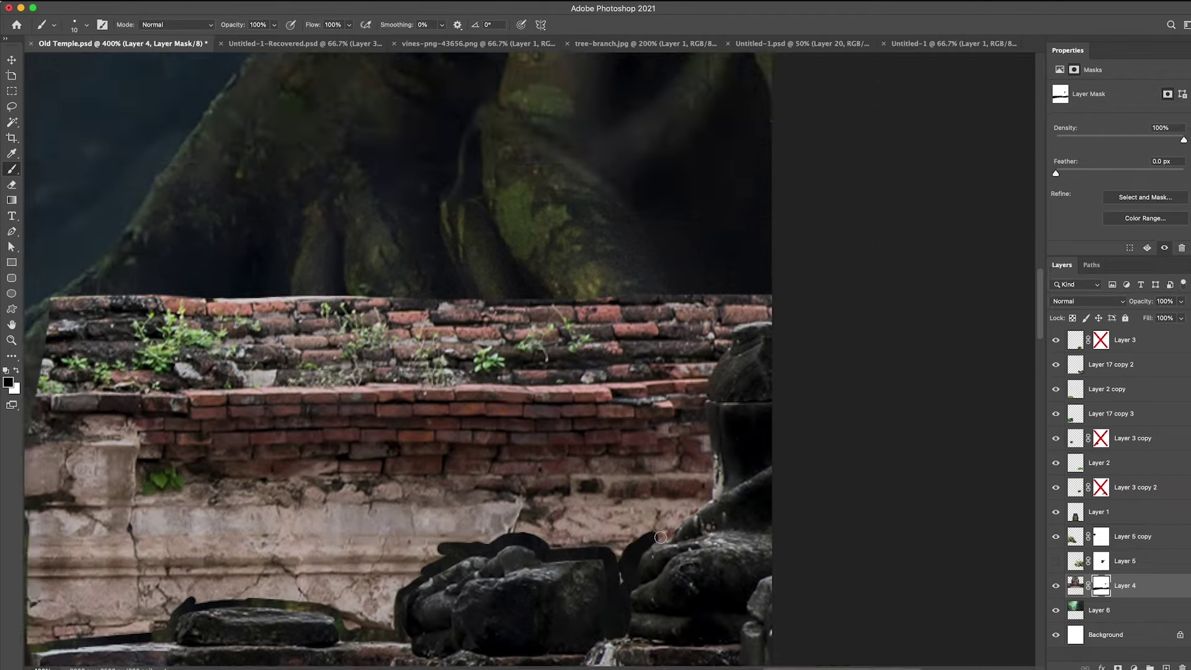
{"action": "mouse_move", "coordinate": [735, 455]}
{"action": "left_mouse_down"}
{"action": "mouse_move", "coordinate": [704, 347]}
{"action": "mouse_move", "coordinate": [782, 281]}
{"action": "left_mouse_up"}
{"action": "left_click_drag", "start_coordinate": [776, 191], "coordinate": [725, 299]}
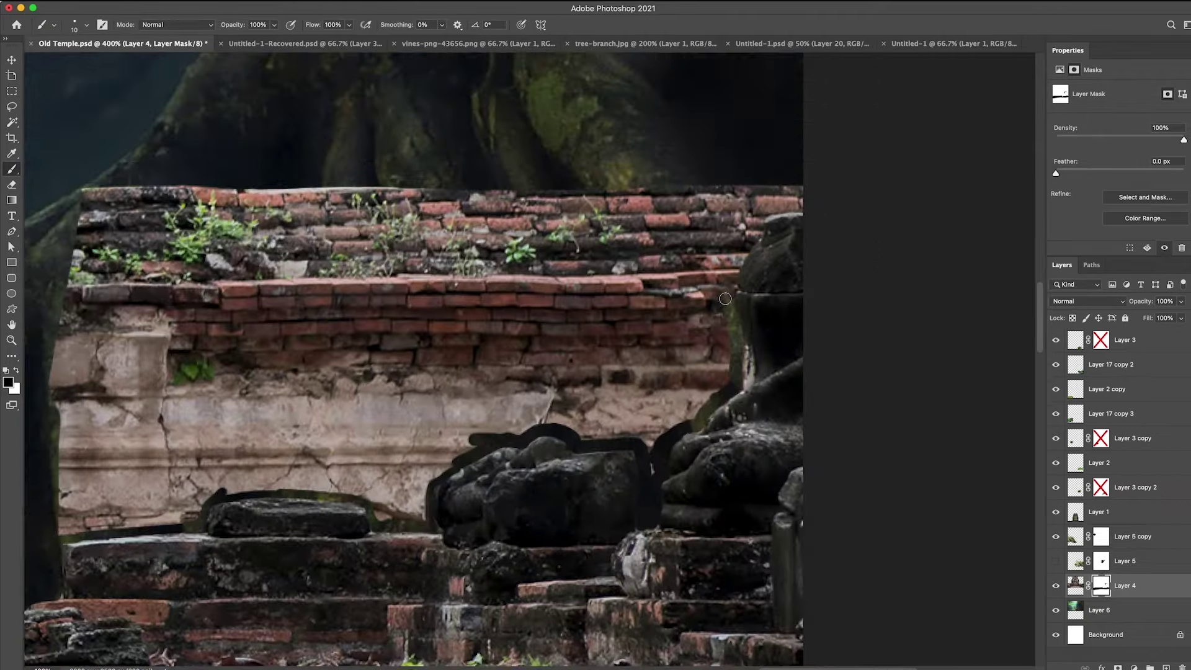
{"action": "key", "text": "bracketright"}
{"action": "key", "text": "bracketright"}
{"action": "key", "text": "bracketright"}
{"action": "mouse_move", "coordinate": [806, 186]}
{"action": "left_mouse_down"}
{"action": "mouse_move", "coordinate": [714, 347]}
{"action": "mouse_move", "coordinate": [590, 428]}
{"action": "mouse_move", "coordinate": [93, 428]}
{"action": "mouse_move", "coordinate": [846, 343]}
{"action": "left_mouse_up"}
Hide the lower wall slab with a 20 brush and fit the whole composition in view
{"action": "left_click_drag", "start_coordinate": [306, 425], "coordinate": [478, 305]}
{"action": "key", "text": "bracketleft"}
{"action": "key", "text": "bracketleft"}
{"action": "key", "text": "bracketleft"}
{"action": "mouse_move", "coordinate": [478, 384]}
{"action": "left_mouse_down"}
{"action": "mouse_move", "coordinate": [492, 439]}
{"action": "mouse_move", "coordinate": [658, 444]}
{"action": "left_mouse_up"}
{"action": "key", "text": "ctrl+0"}
{"action": "left_click", "coordinate": [1056, 560]}
{"action": "key", "text": "ctrl+minus"}
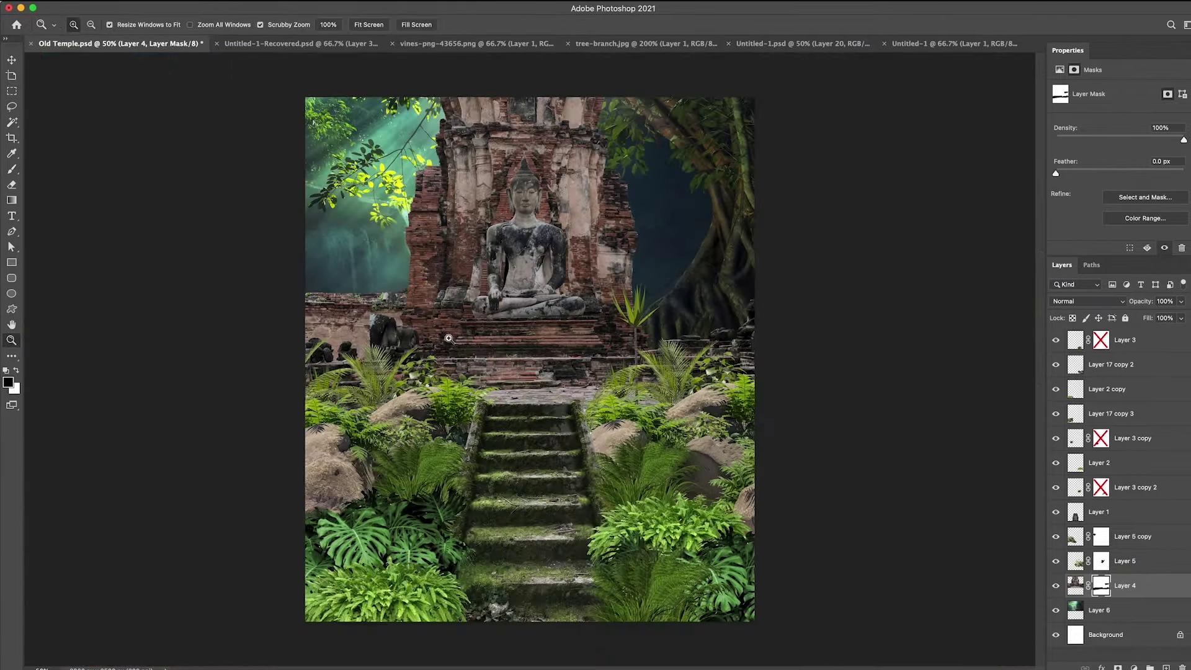
Drag the tree-branch image into the Old Temple document and scale it across the top
{"action": "key", "text": "v"}
{"action": "left_click", "coordinate": [645, 43]}
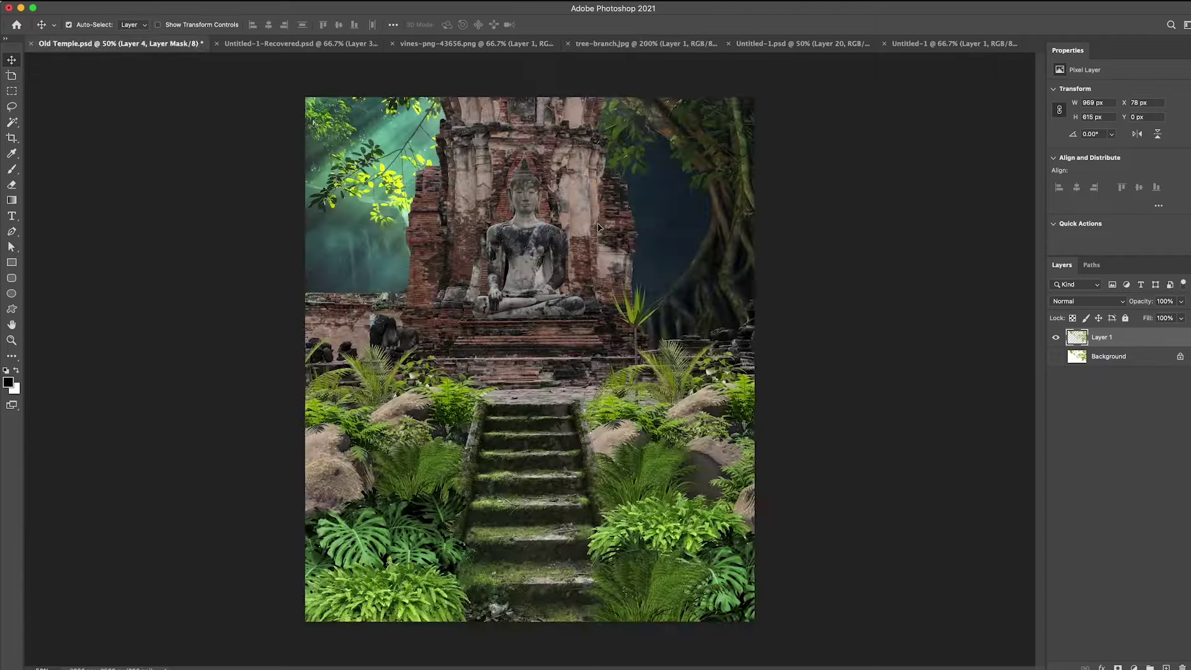
{"action": "left_click_drag", "start_coordinate": [645, 180], "coordinate": [620, 241]}
{"action": "key", "text": "ctrl+t"}
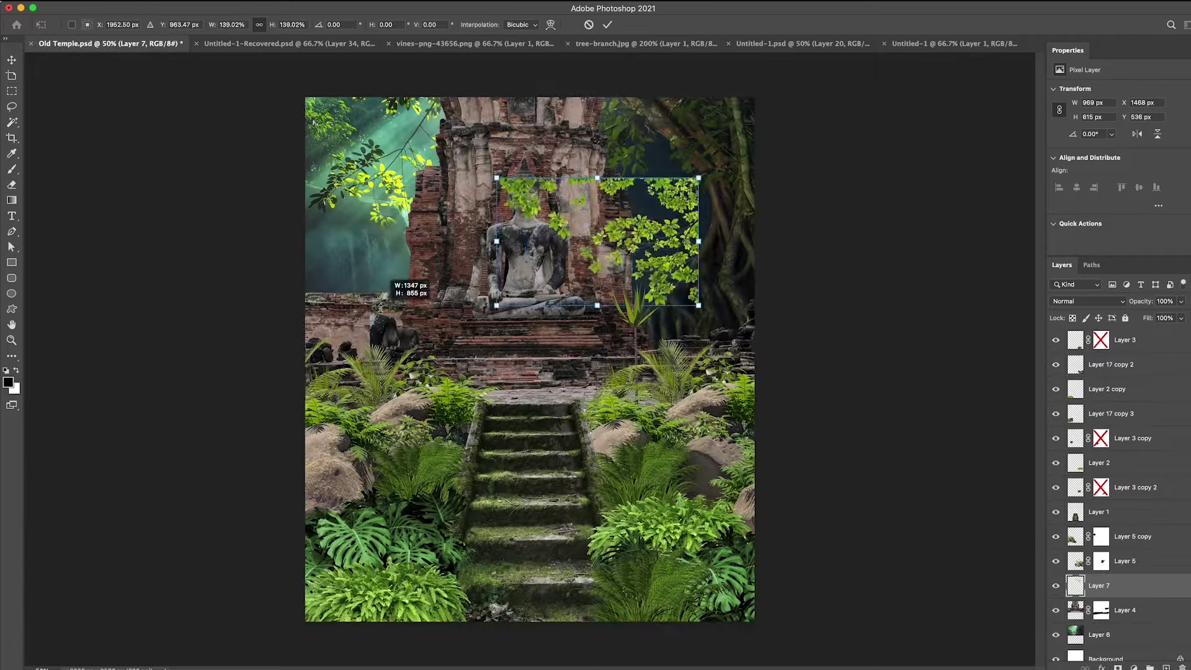
{"action": "left_click_drag", "start_coordinate": [496, 310], "coordinate": [451, 239]}
{"action": "key", "text": "Return"}
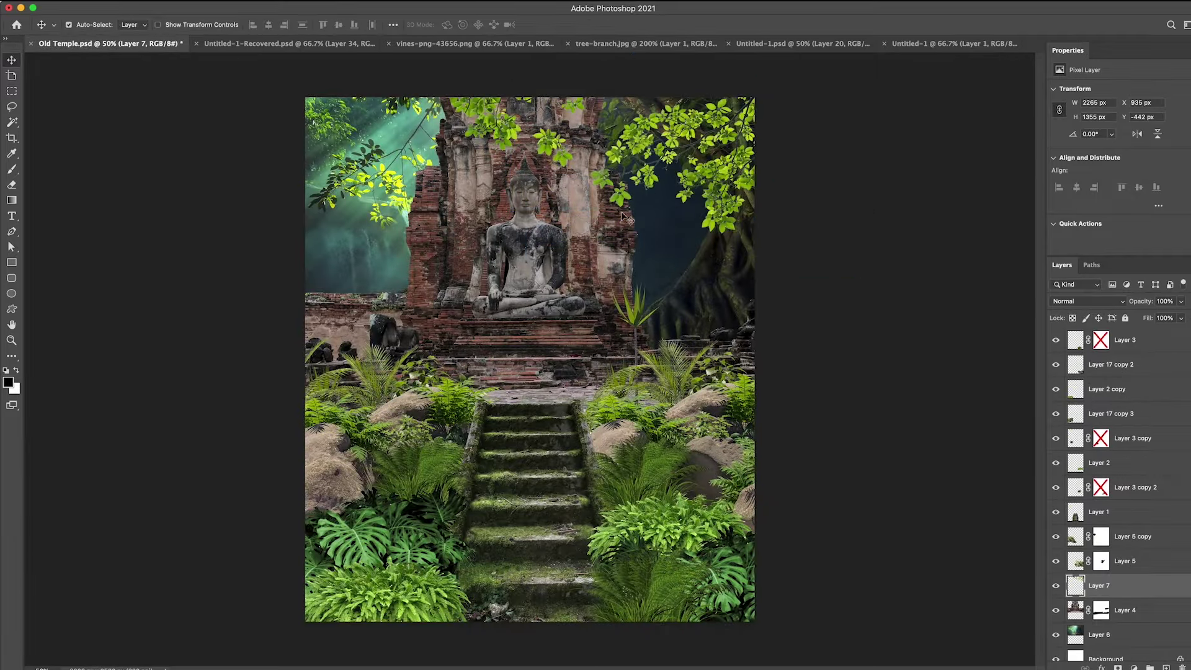
Add an orange Solid Color fill layer in Color Dodge mode with an inverted, hidden mask
{"action": "left_click", "coordinate": [1098, 634]}
{"action": "left_click", "coordinate": [1134, 667]}
{"action": "left_click", "coordinate": [1029, 282]}
{"action": "key", "text": "alt+shift+d"}
{"action": "key", "text": "ctrl+i"}
Paint the fill's glow into the left sky and right root area with a 500 brush
{"action": "key", "text": "b"}
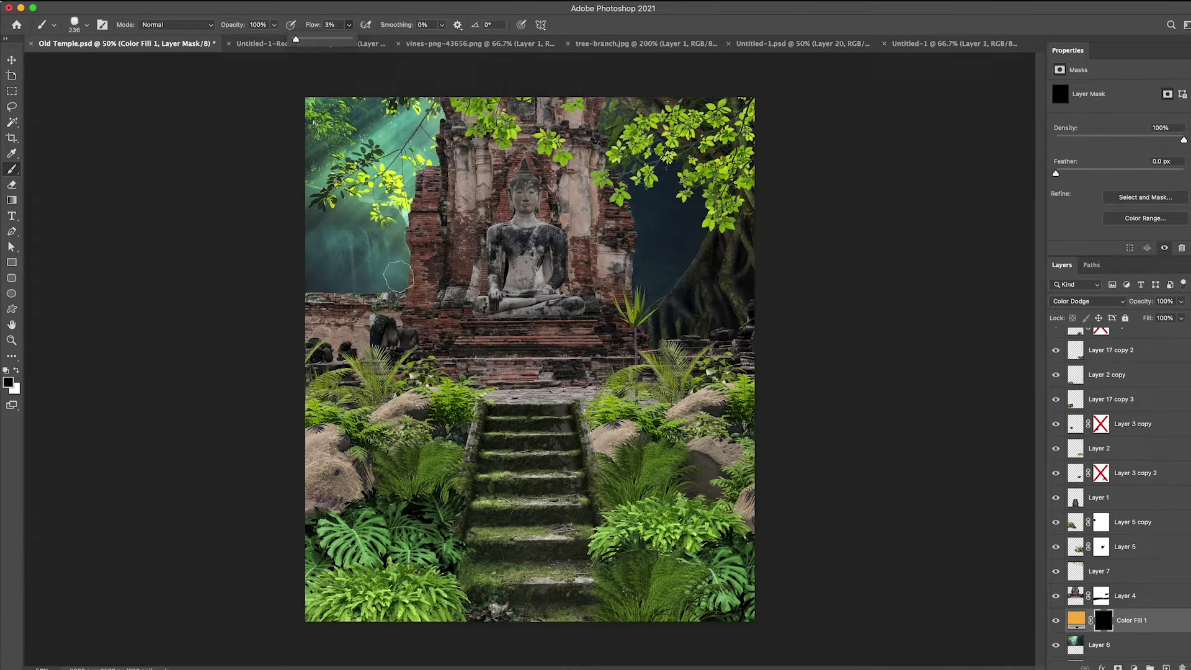
{"action": "key", "text": "x"}
{"action": "left_click_drag", "start_coordinate": [421, 276], "coordinate": [335, 266]}
{"action": "left_click_drag", "start_coordinate": [620, 279], "coordinate": [695, 248]}
{"action": "left_click_drag", "start_coordinate": [279, 239], "coordinate": [384, 124]}
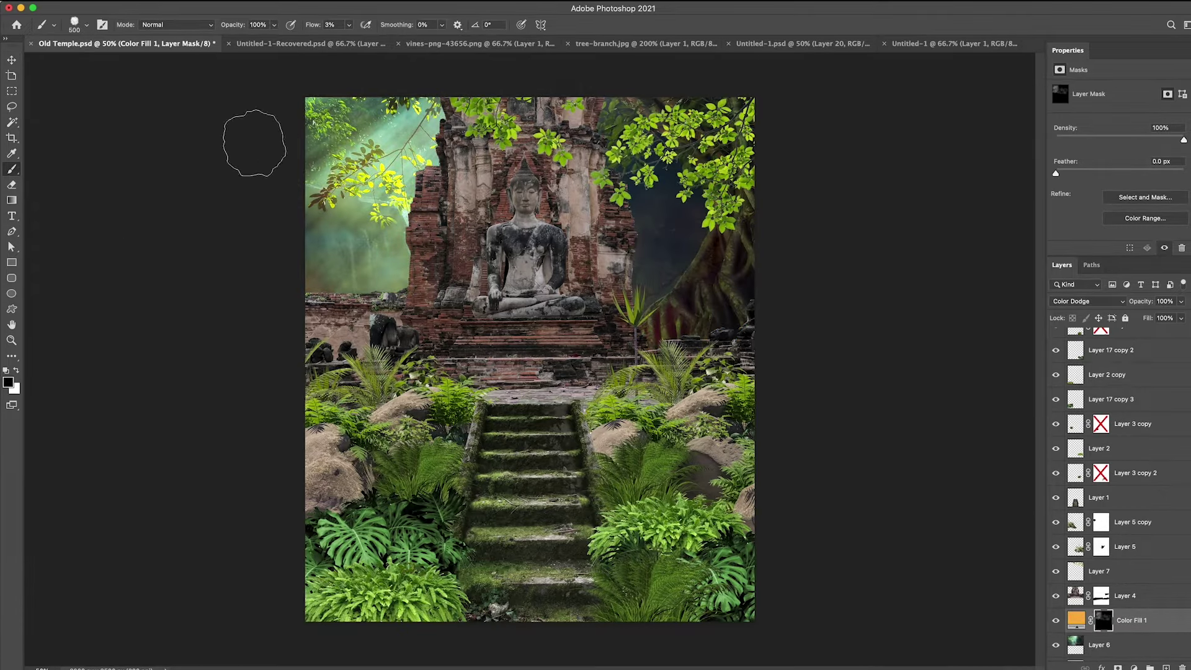
Shift the fill colour to teal and change its blending mode
{"action": "double_click", "coordinate": [1076, 620]}
{"action": "left_click_drag", "start_coordinate": [868, 335], "coordinate": [862, 323]}
{"action": "left_click", "coordinate": [1031, 281]}
{"action": "key", "text": "x"}
{"action": "key", "text": "bracketleft"}
{"action": "key", "text": "bracketleft"}
{"action": "key", "text": "bracketleft"}
{"action": "left_click", "coordinate": [1086, 301]}
{"action": "left_click", "coordinate": [1087, 347]}
Recolour the fill blue and darken the branch leaves with a clipped Levels layer
{"action": "double_click", "coordinate": [1076, 619]}
{"action": "left_click", "coordinate": [925, 358]}
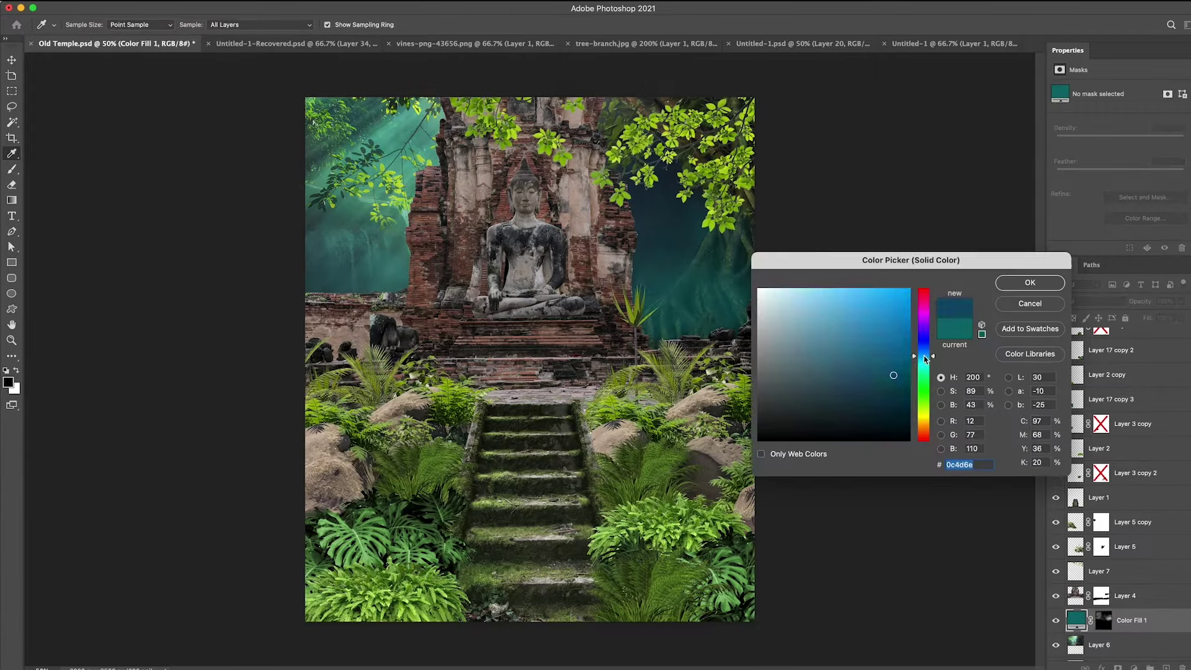
{"action": "left_click_drag", "start_coordinate": [925, 358], "coordinate": [925, 357]}
{"action": "left_click", "coordinate": [1030, 282]}
{"action": "key", "text": "x"}
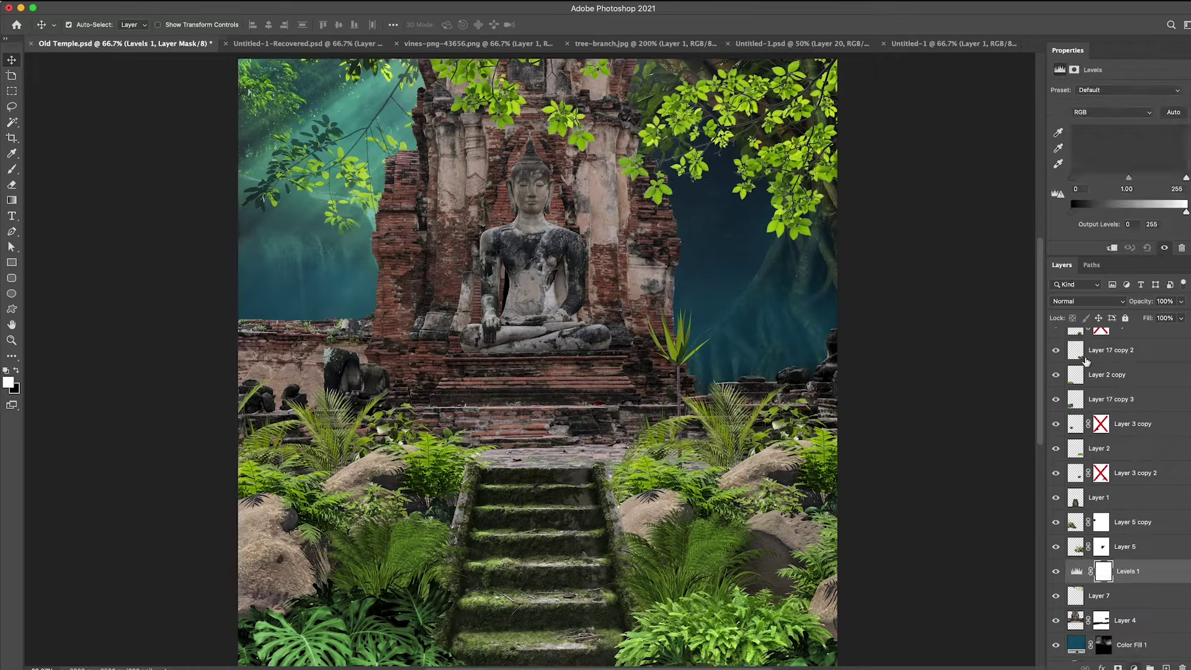
{"action": "mouse_move", "coordinate": [1185, 212]}
{"action": "left_mouse_down"}
{"action": "mouse_move", "coordinate": [1119, 211]}
{"action": "mouse_move", "coordinate": [1145, 180]}
{"action": "left_mouse_up"}
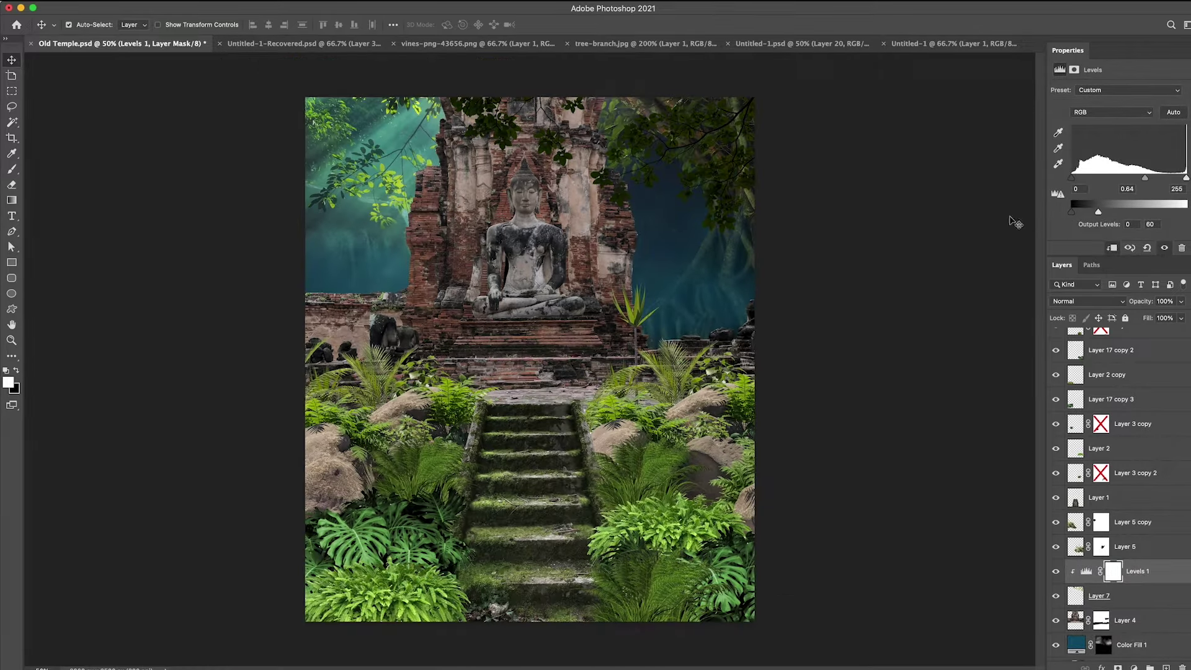
Group the selected layers into Group 1 and darken the foreground foliage with Levels
{"action": "left_click", "coordinate": [1127, 547], "text": "shift"}
{"action": "key", "text": "ctrl+g"}
{"action": "left_click", "coordinate": [1134, 667]}
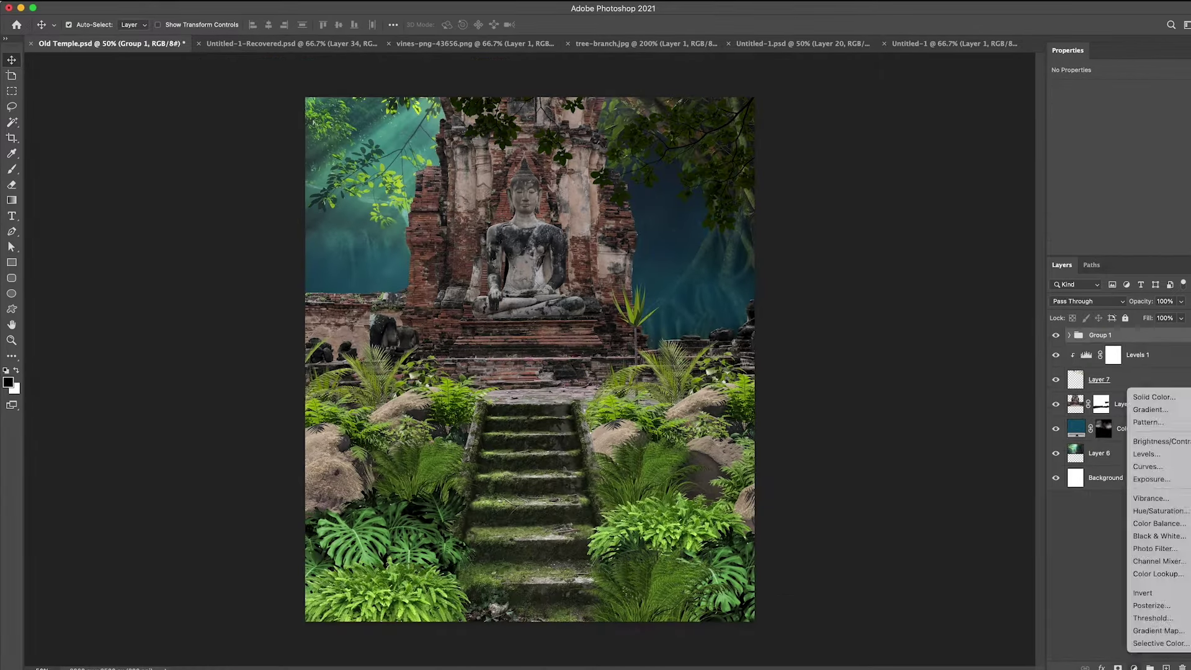
{"action": "left_click", "coordinate": [1153, 447]}
{"action": "left_click_drag", "start_coordinate": [1185, 213], "coordinate": [1159, 213]}
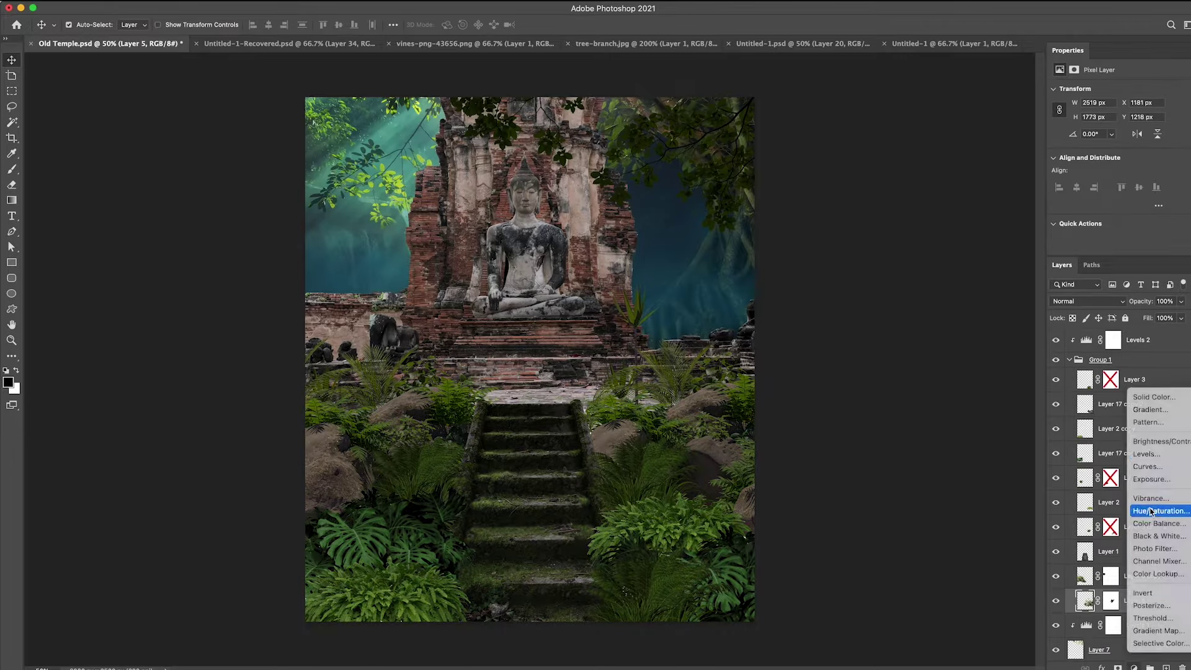
Add a Levels clipped to Layer 5 copy at output white 194, and another at 148
{"action": "left_click", "coordinate": [1133, 667]}
{"action": "left_click", "coordinate": [1153, 446]}
{"action": "left_click_drag", "start_coordinate": [1184, 213], "coordinate": [1137, 213]}
{"action": "left_click", "coordinate": [1134, 667]}
{"action": "left_click", "coordinate": [1154, 447]}
Add a second Solid Color fill layer in pale yellow
{"action": "scroll", "coordinate": [1116, 497], "scroll_direction": "down", "scroll_amount": 5}
{"action": "left_click", "coordinate": [1132, 575]}
{"action": "left_click", "coordinate": [1133, 667]}
{"action": "left_click", "coordinate": [1153, 384]}
{"action": "left_click", "coordinate": [806, 298]}
{"action": "left_click", "coordinate": [1029, 281]}
Invert the yellow fill's mask, paint the glow into the left sky, and set Screen mode
{"action": "key", "text": "b"}
{"action": "key", "text": "ctrl+i"}
{"action": "key", "text": "x"}
{"action": "mouse_move", "coordinate": [273, 265]}
{"action": "left_mouse_down"}
{"action": "mouse_move", "coordinate": [446, 191]}
{"action": "mouse_move", "coordinate": [441, 265]}
{"action": "mouse_move", "coordinate": [428, 186]}
{"action": "left_mouse_up"}
{"action": "left_click", "coordinate": [1088, 301]}
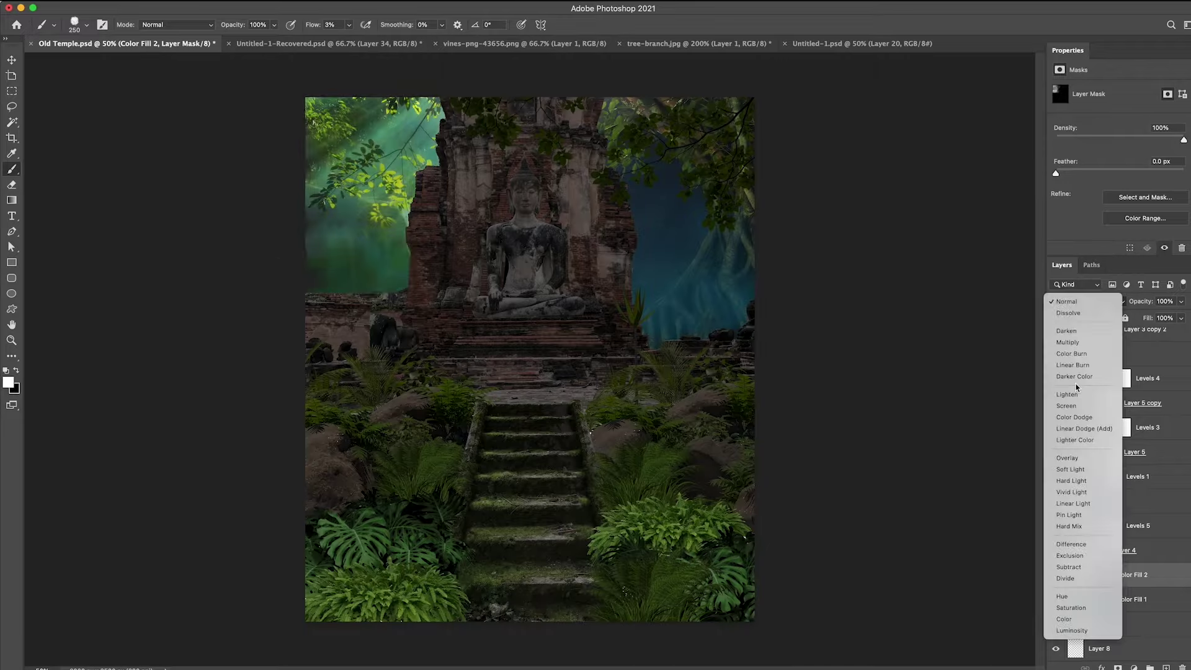
{"action": "left_click", "coordinate": [1067, 409]}
Tone down the left-sky glow with black at lower brush flow, then select the Levels 5 mask
{"action": "key", "text": "x"}
{"action": "mouse_move", "coordinate": [460, 245]}
{"action": "left_mouse_down"}
{"action": "mouse_move", "coordinate": [288, 234]}
{"action": "mouse_move", "coordinate": [347, 205]}
{"action": "left_mouse_up"}
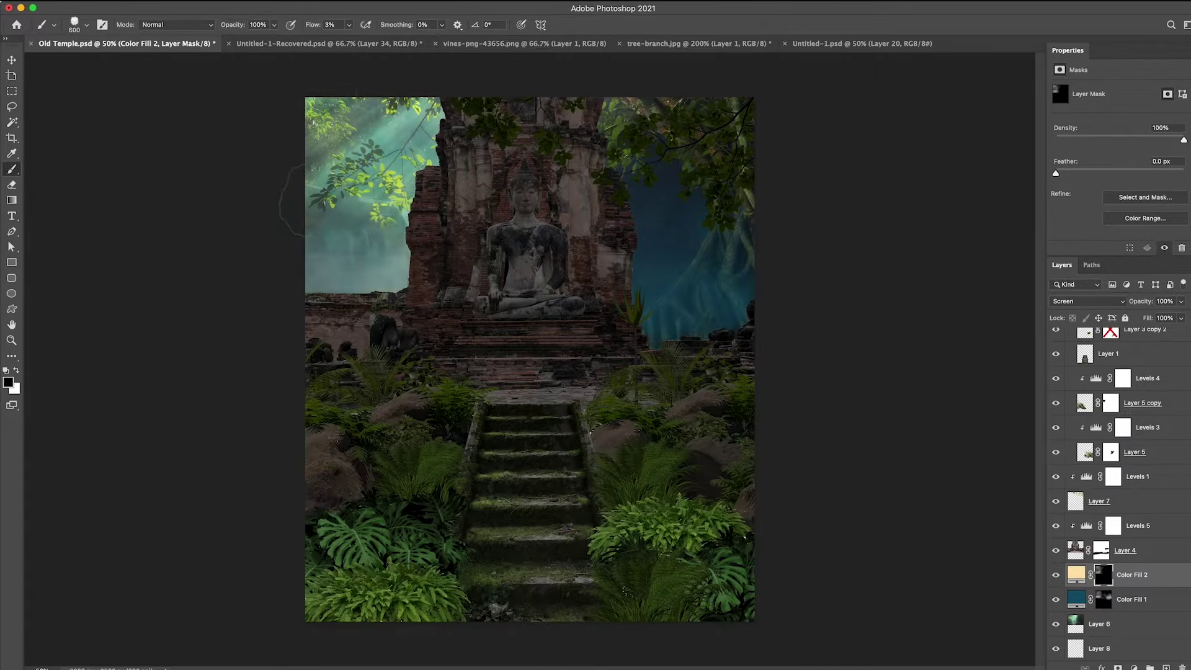
{"action": "right_click", "coordinate": [499, 279]}
{"action": "left_click", "coordinate": [349, 25]}
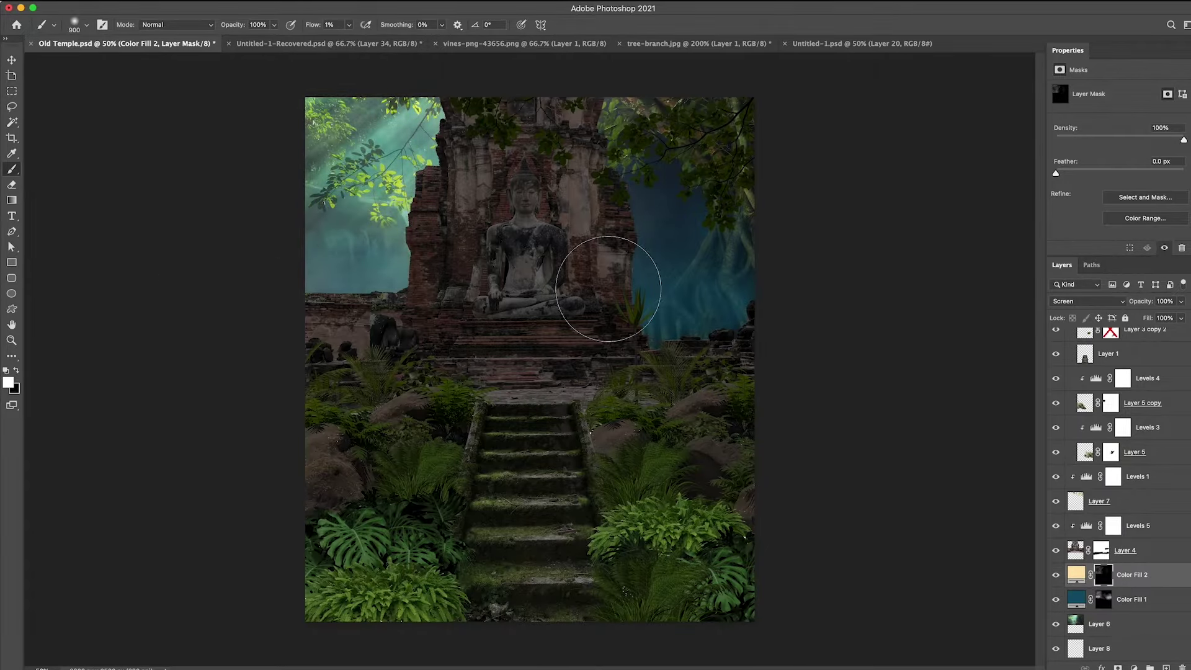
{"action": "scroll", "coordinate": [645, 316], "scroll_direction": "up", "scroll_amount": 1}
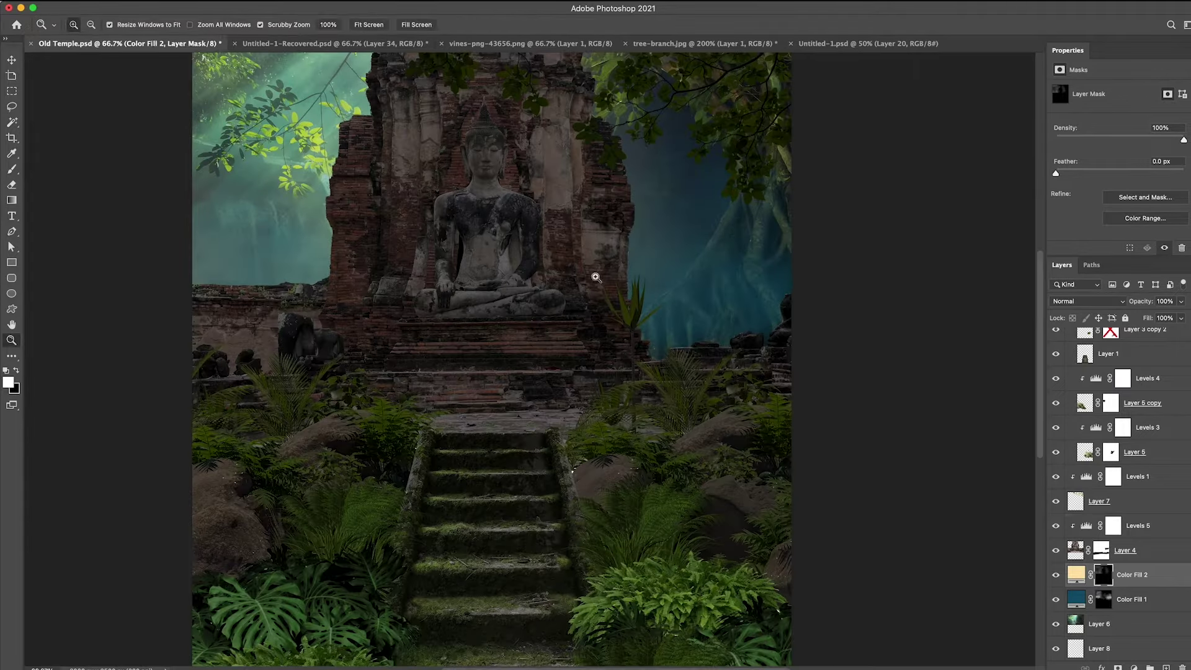
{"action": "left_click", "coordinate": [1114, 526]}
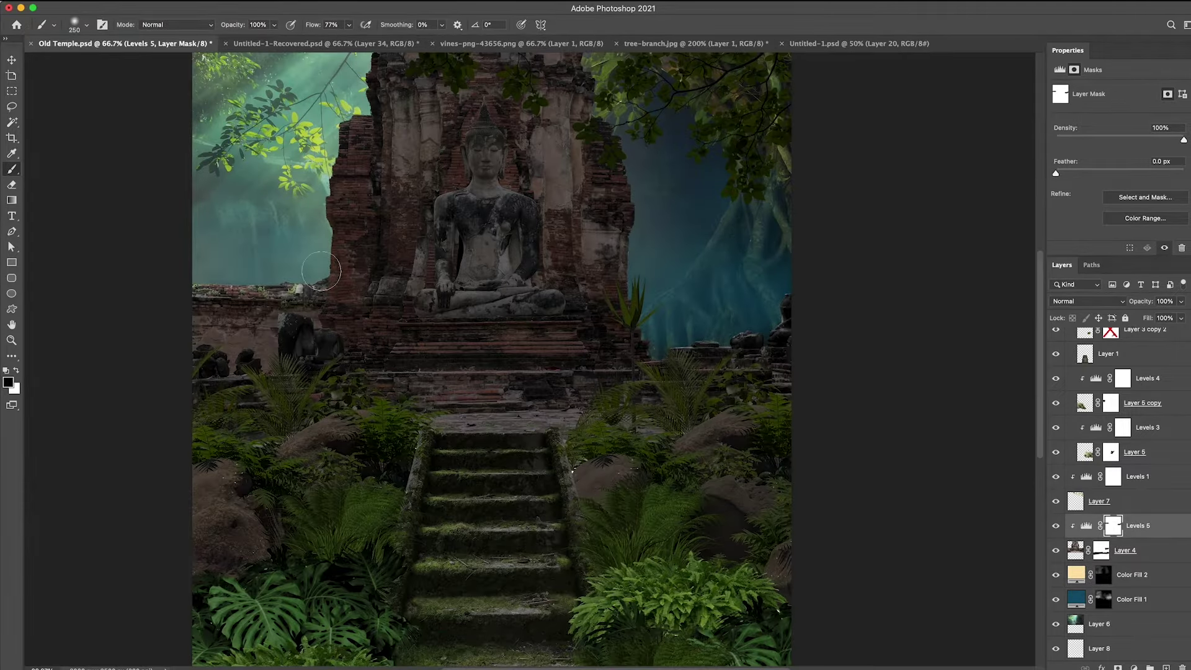
Paint the Levels 5 mask around the Buddha statue with a smaller white brush
{"action": "scroll", "coordinate": [284, 273], "scroll_direction": "up", "scroll_amount": 1}
{"action": "scroll", "coordinate": [335, 186], "scroll_direction": "up", "scroll_amount": 1}
{"action": "scroll", "coordinate": [335, 186], "scroll_direction": "up", "scroll_amount": 2}
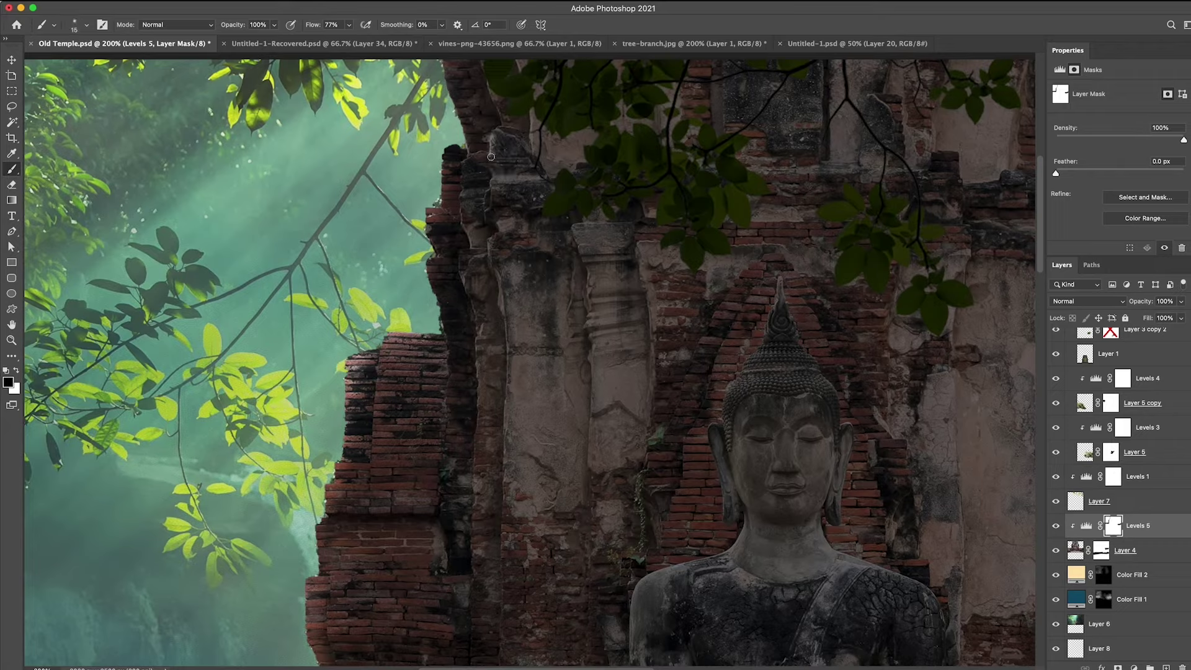
{"action": "key", "text": "bracketleft"}
{"action": "key", "text": "bracketleft"}
{"action": "scroll", "coordinate": [501, 330], "scroll_direction": "down", "scroll_amount": 5}
{"action": "scroll", "coordinate": [499, 335], "scroll_direction": "down", "scroll_amount": 1}
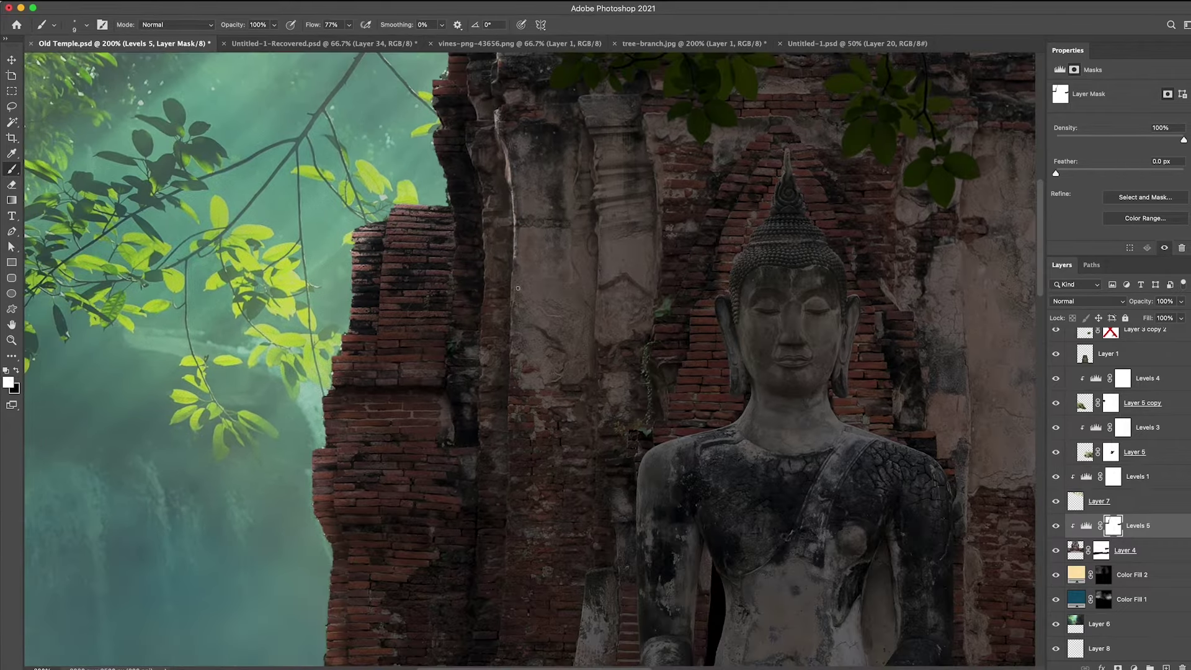
{"action": "scroll", "coordinate": [494, 346], "scroll_direction": "down", "scroll_amount": 1}
{"action": "scroll", "coordinate": [466, 350], "scroll_direction": "up", "scroll_amount": 3}
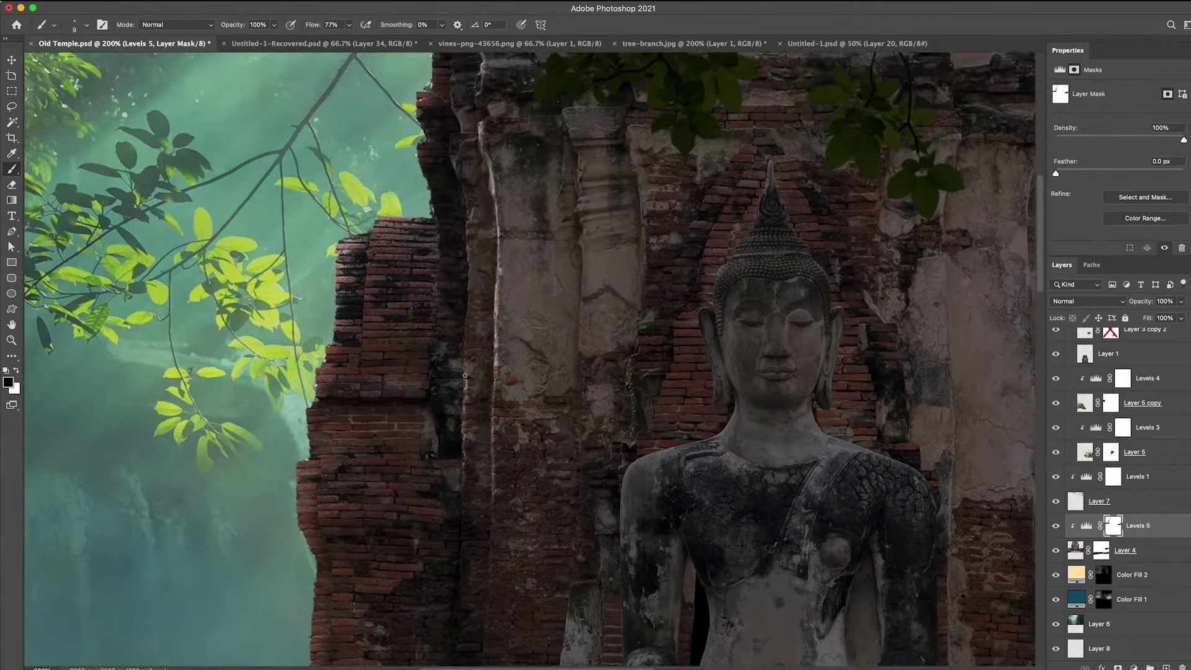
{"action": "scroll", "coordinate": [459, 381], "scroll_direction": "up", "scroll_amount": 2}
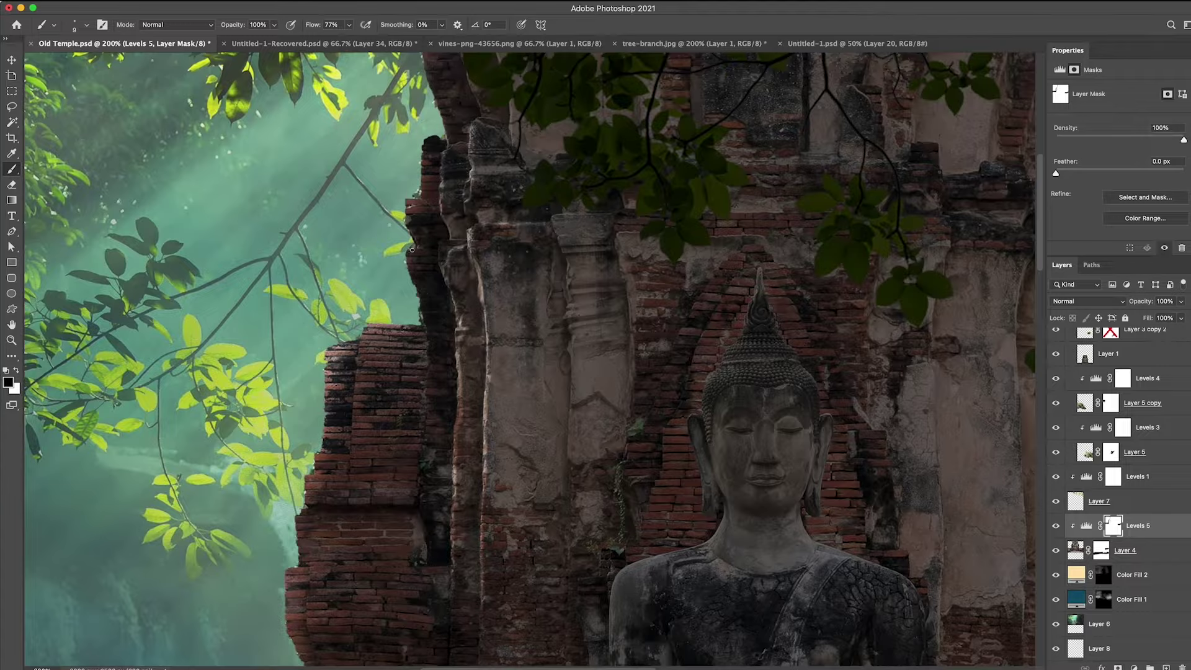
{"action": "key", "text": "x"}
{"action": "scroll", "coordinate": [412, 251], "scroll_direction": "down", "scroll_amount": 2}
{"action": "scroll", "coordinate": [397, 348], "scroll_direction": "down", "scroll_amount": 1}
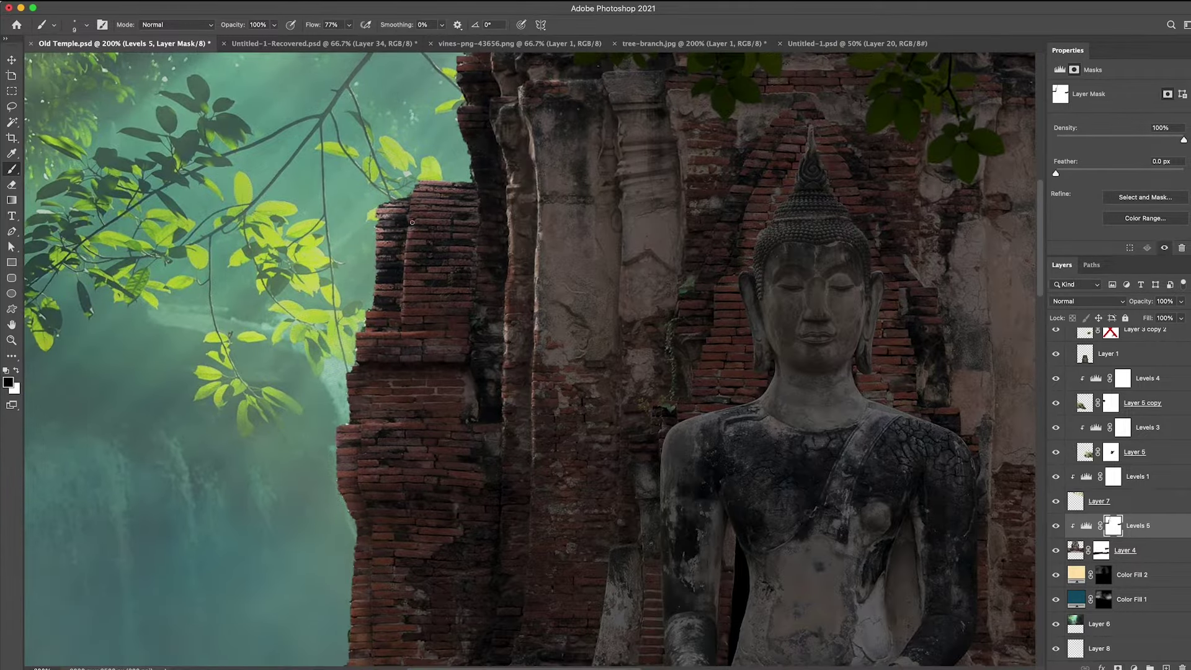
{"action": "scroll", "coordinate": [360, 227], "scroll_direction": "down", "scroll_amount": 4}
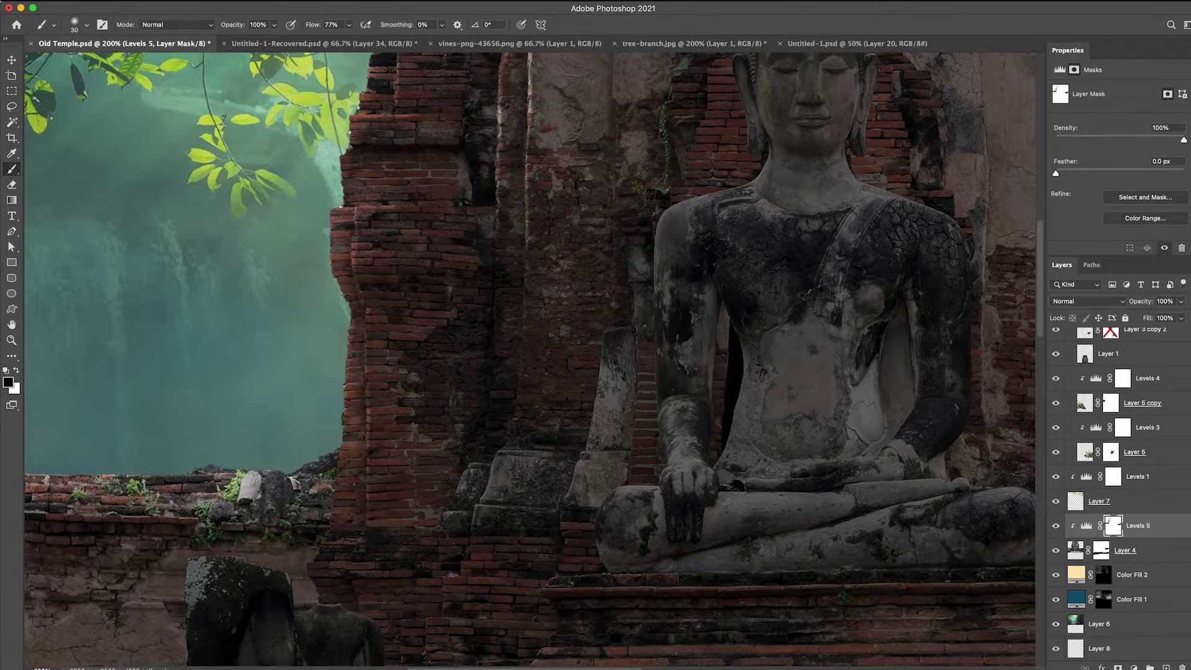
{"action": "scroll", "coordinate": [565, 419], "scroll_direction": "up", "scroll_amount": 1}
Refine the Levels 5 mask shading around the statue using brush sizes from 7 to 40
{"action": "key", "text": "bracketleft"}
{"action": "key", "text": "bracketleft"}
{"action": "key", "text": "bracketleft"}
{"action": "scroll", "coordinate": [654, 208], "scroll_direction": "down", "scroll_amount": 2}
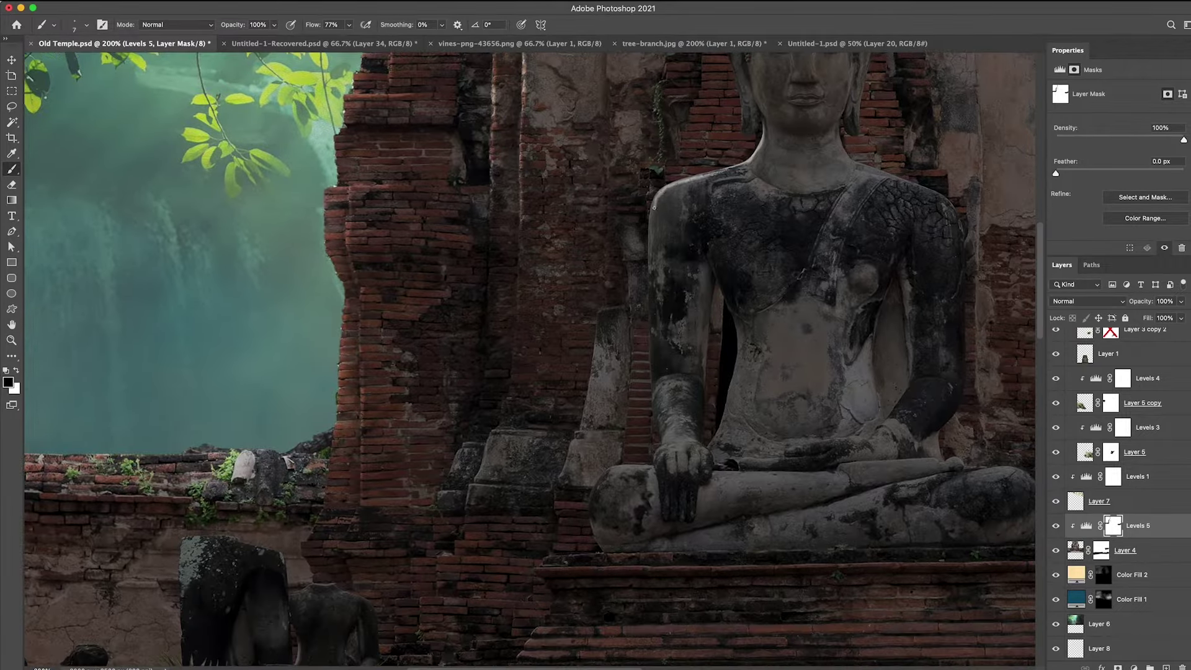
{"action": "scroll", "coordinate": [648, 373], "scroll_direction": "up", "scroll_amount": 4}
{"action": "scroll", "coordinate": [618, 156], "scroll_direction": "right", "scroll_amount": 3}
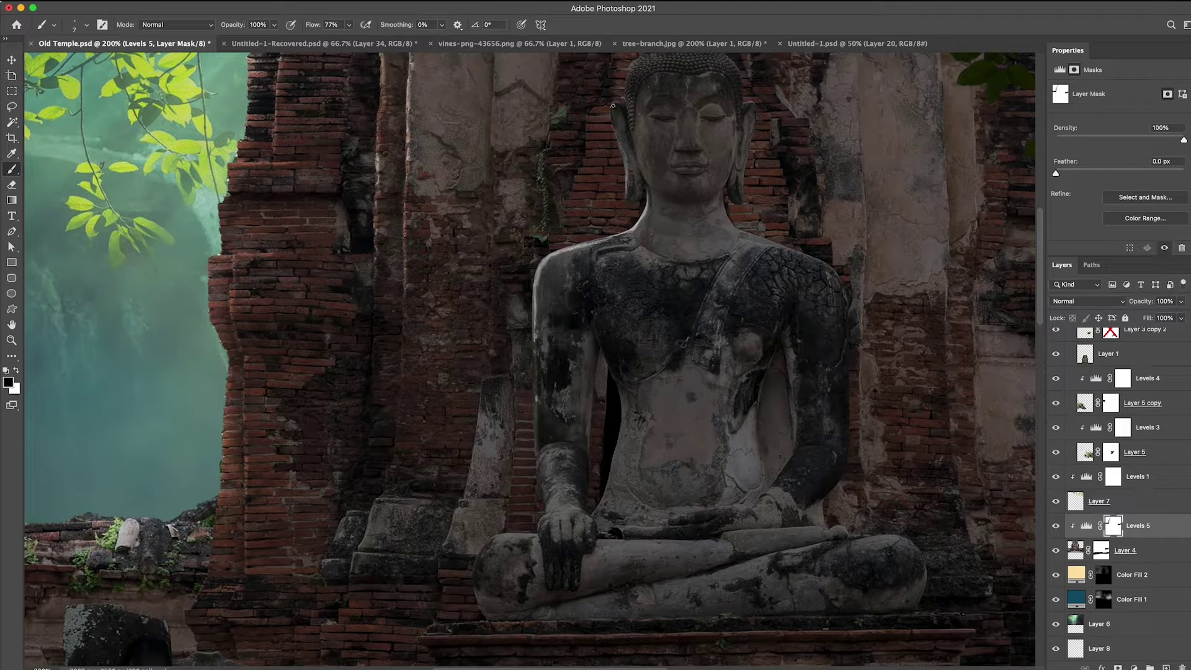
{"action": "scroll", "coordinate": [618, 186], "scroll_direction": "up", "scroll_amount": 2}
{"action": "key", "text": "bracketright"}
{"action": "key", "text": "bracketright"}
{"action": "key", "text": "bracketright"}
{"action": "key", "text": "bracketright"}
{"action": "key", "text": "bracketright"}
{"action": "scroll", "coordinate": [558, 204], "scroll_direction": "down", "scroll_amount": 3}
{"action": "key", "text": "shift+4"}
{"action": "scroll", "coordinate": [490, 373], "scroll_direction": "down", "scroll_amount": 1}
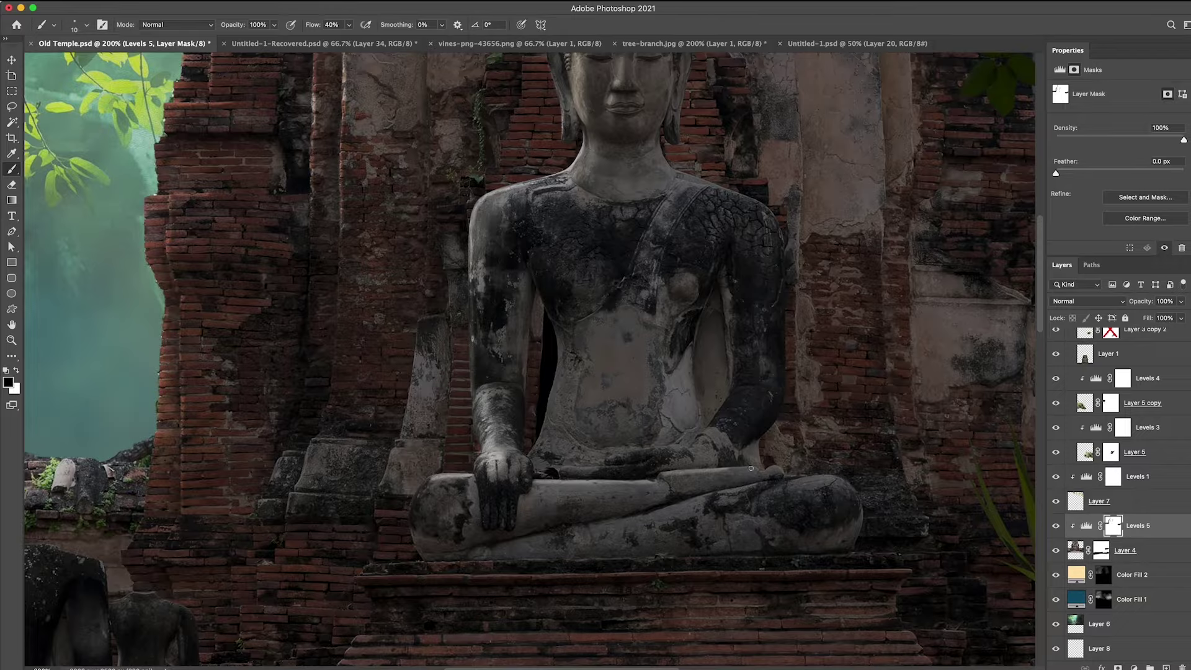
{"action": "scroll", "coordinate": [467, 471], "scroll_direction": "up", "scroll_amount": 1}
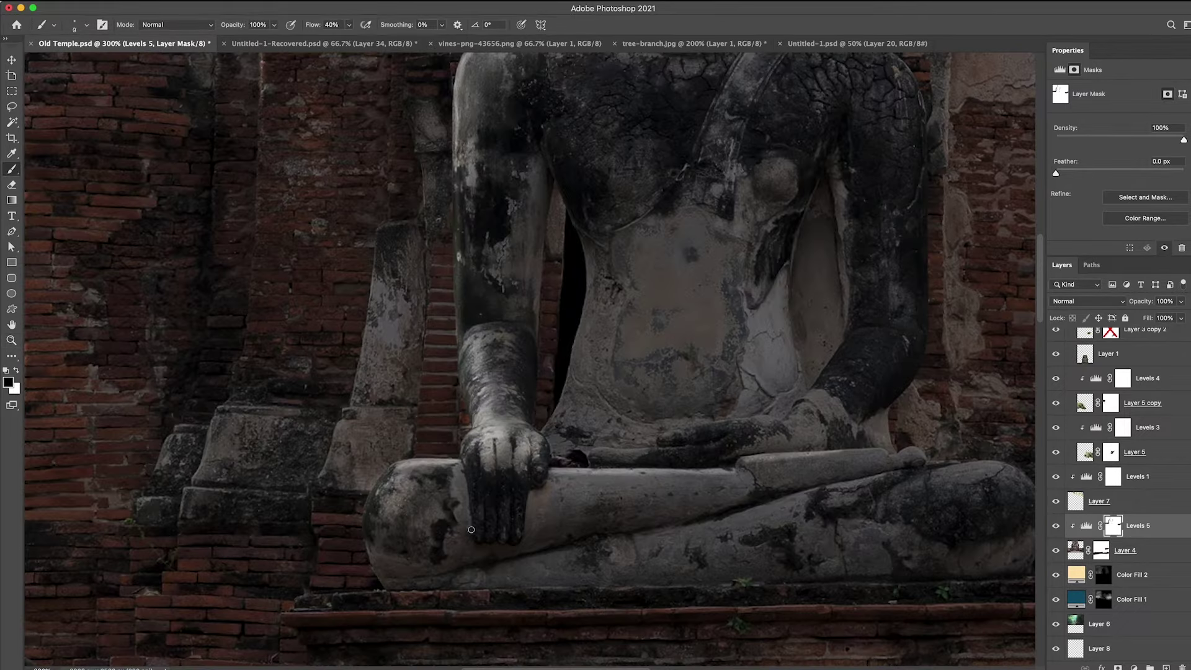
{"action": "key", "text": "x"}
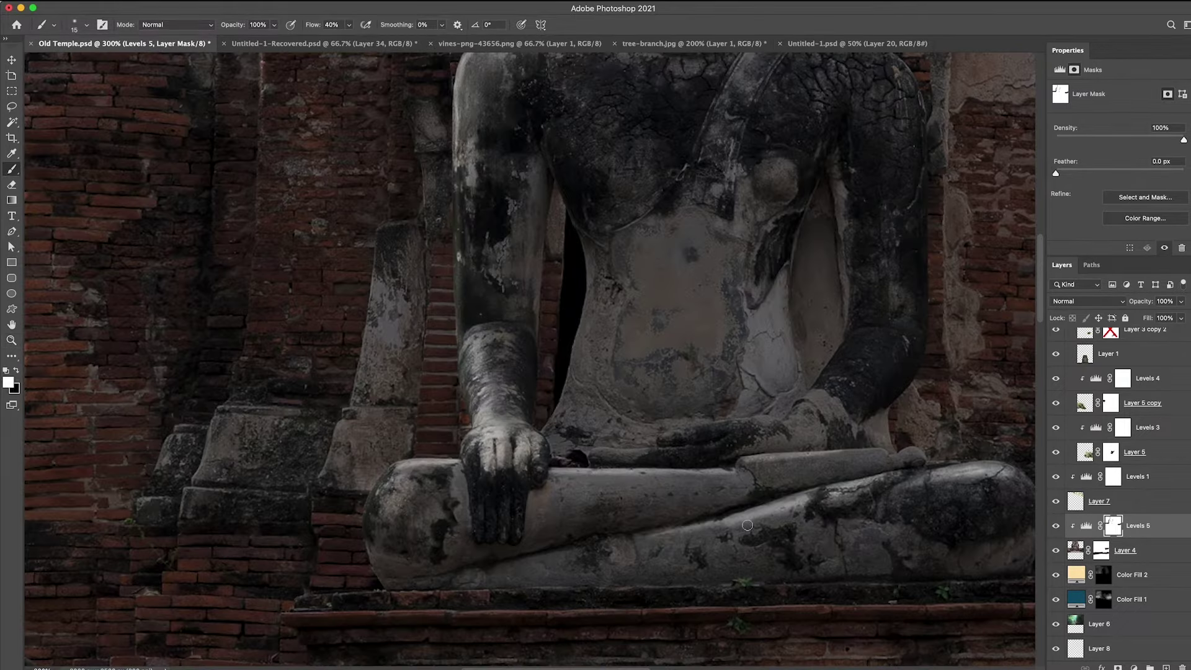
{"action": "key", "text": "bracketleft"}
{"action": "scroll", "coordinate": [538, 488], "scroll_direction": "up", "scroll_amount": 2}
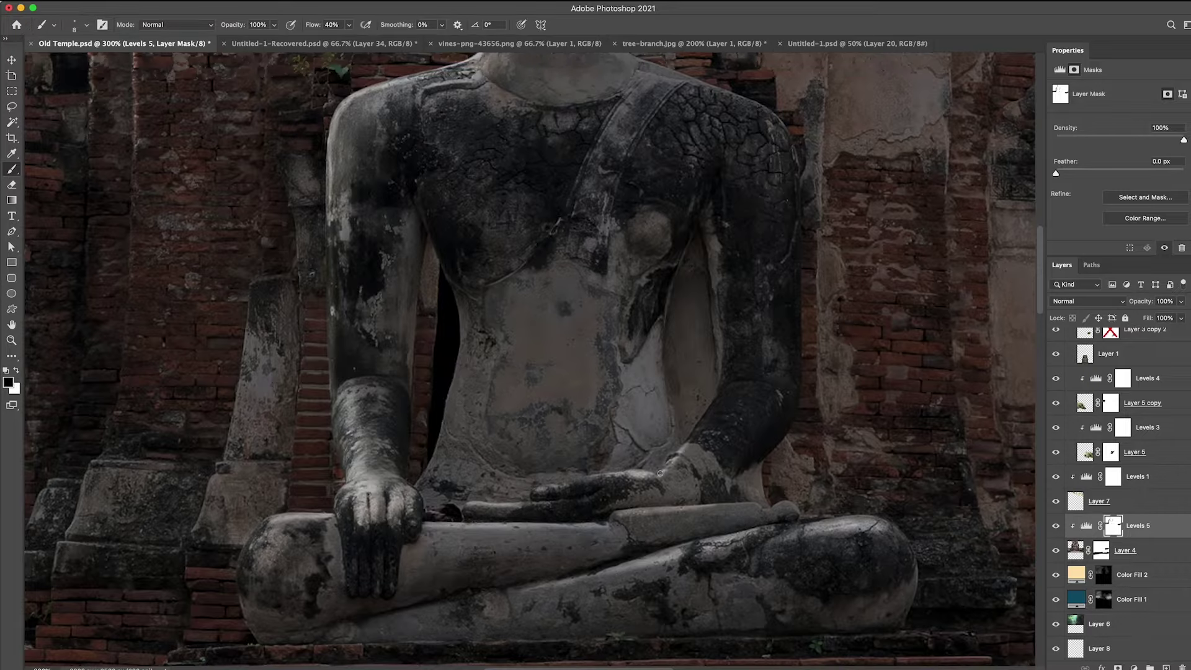
{"action": "scroll", "coordinate": [731, 212], "scroll_direction": "down", "scroll_amount": 5}
{"action": "scroll", "coordinate": [404, 518], "scroll_direction": "up", "scroll_amount": 4}
{"action": "key", "text": "bracketright"}
{"action": "key", "text": "bracketright"}
{"action": "key", "text": "bracketright"}
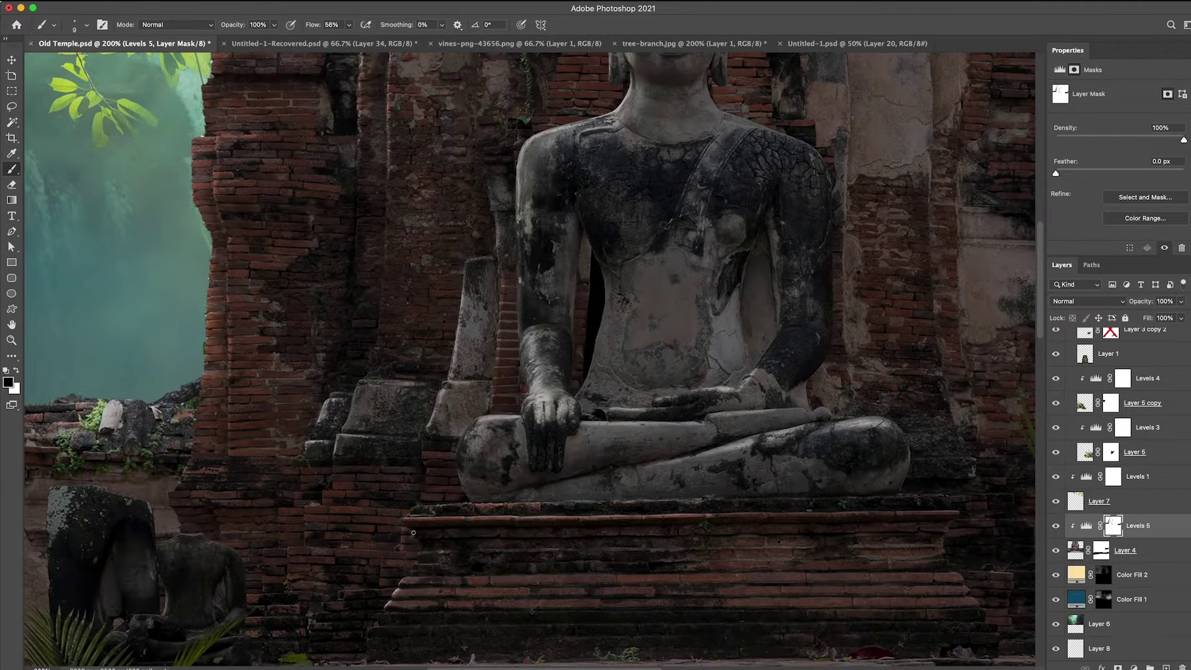
Paint fine detail on the Buddha's head and the temple base in the Levels 5 mask
{"action": "left_click_drag", "start_coordinate": [420, 538], "coordinate": [456, 460]}
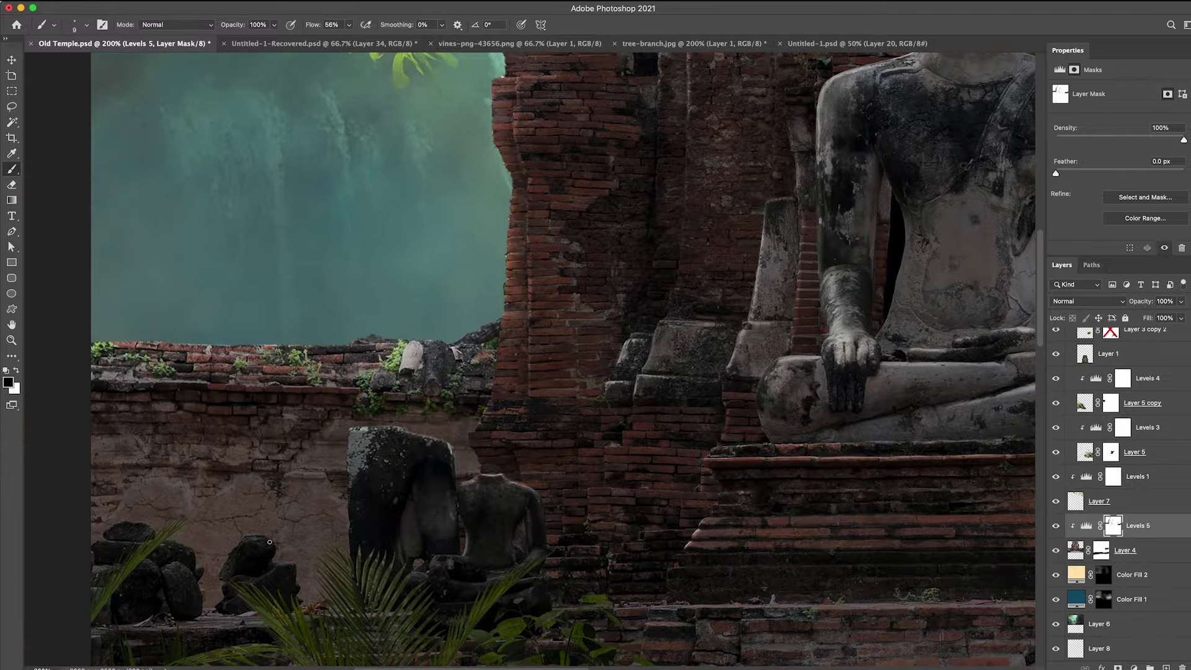
{"action": "mouse_move", "coordinate": [121, 346]}
{"action": "left_mouse_down"}
{"action": "mouse_move", "coordinate": [358, 255]}
{"action": "mouse_move", "coordinate": [483, 422]}
{"action": "left_mouse_up"}
{"action": "key", "text": "bracketleft"}
{"action": "key", "text": "bracketleft"}
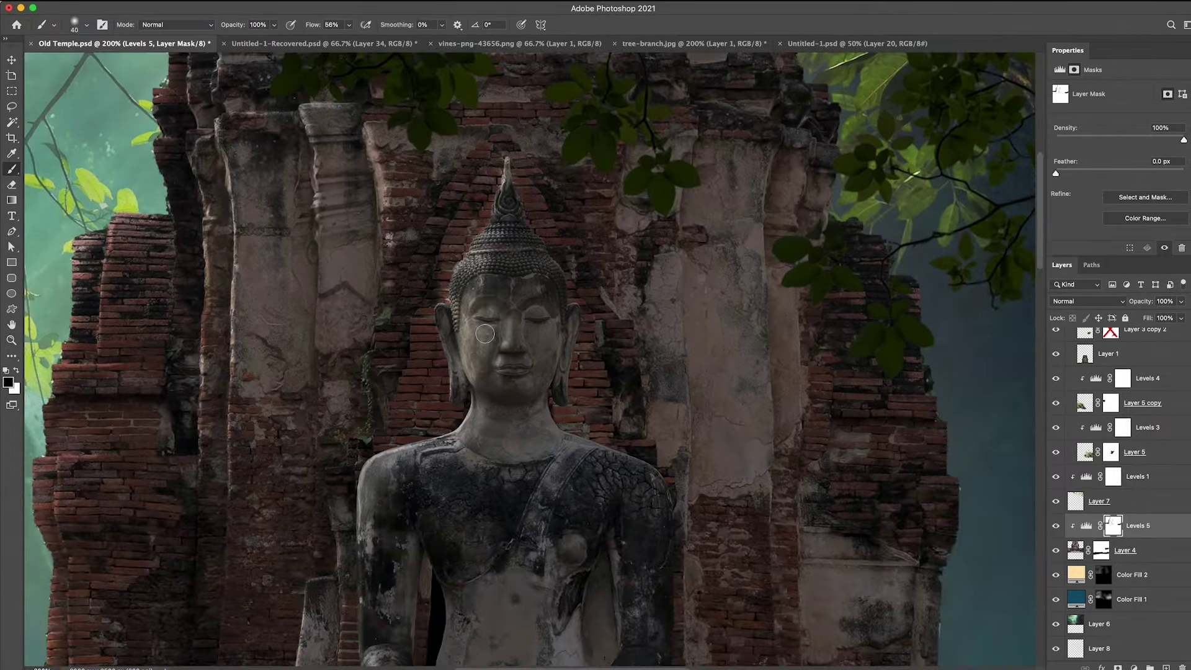
{"action": "key", "text": "bracketright"}
{"action": "key", "text": "bracketleft"}
{"action": "key", "text": "bracketleft"}
{"action": "key", "text": "bracketleft"}
{"action": "scroll", "coordinate": [353, 487], "scroll_direction": "down", "scroll_amount": 3}
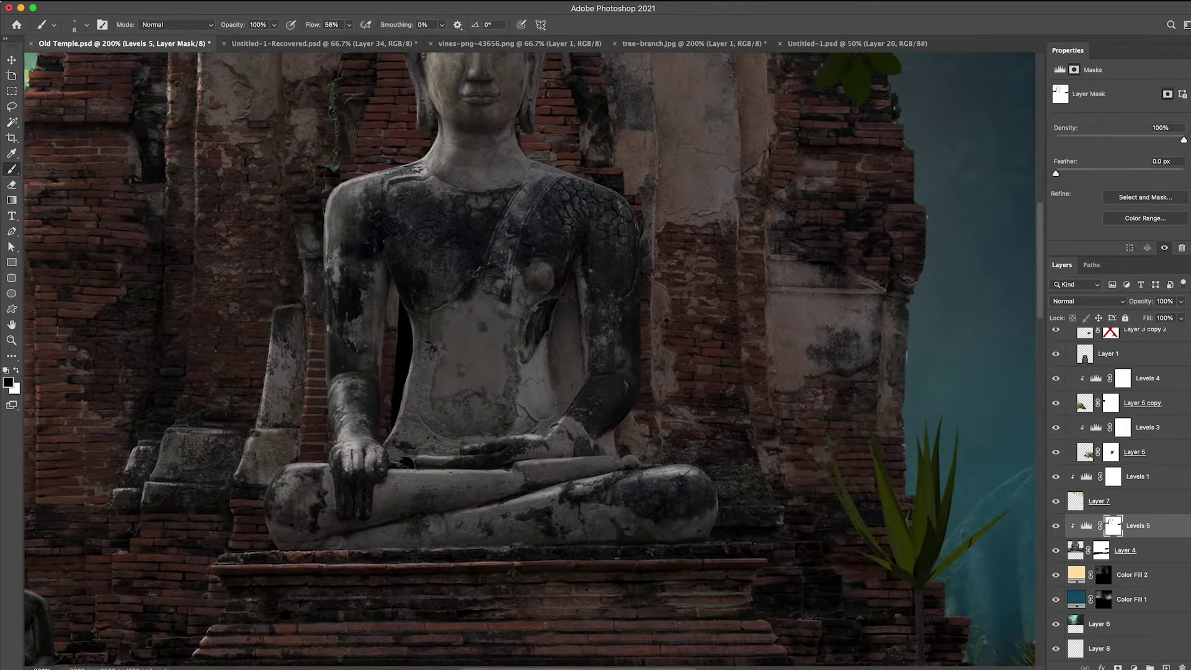
{"action": "scroll", "coordinate": [559, 560], "scroll_direction": "down", "scroll_amount": 3}
{"action": "key", "text": "x"}
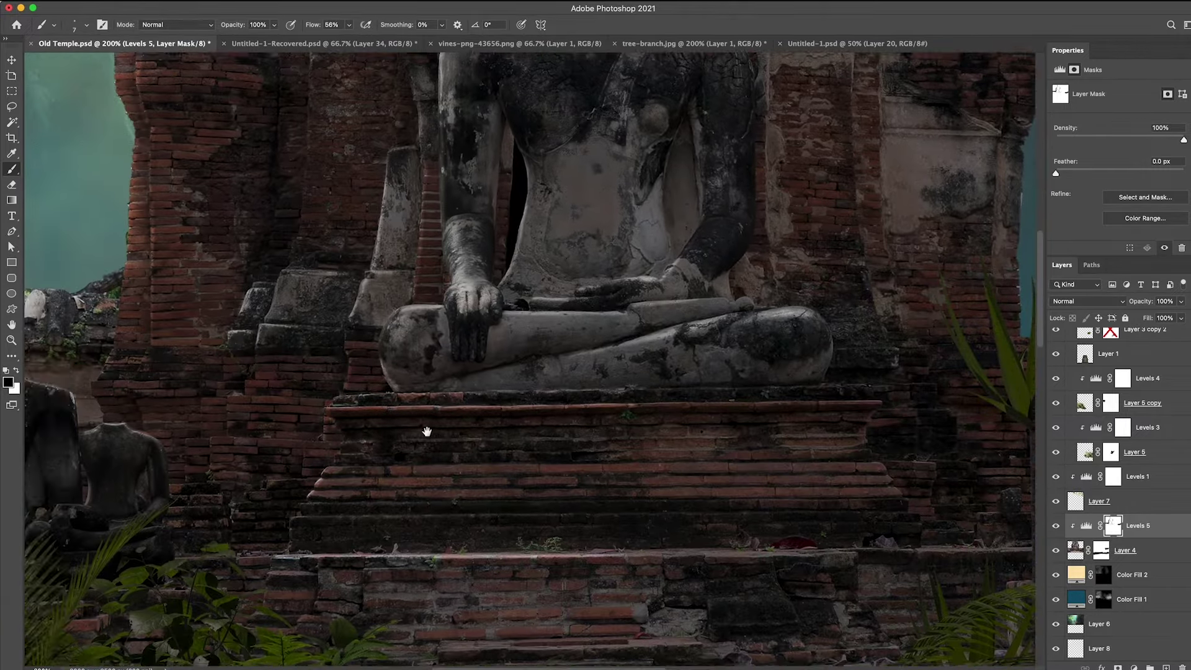
{"action": "scroll", "coordinate": [426, 430], "scroll_direction": "left", "scroll_amount": 5}
{"action": "scroll", "coordinate": [486, 374], "scroll_direction": "right", "scroll_amount": 10}
{"action": "scroll", "coordinate": [485, 374], "scroll_direction": "down", "scroll_amount": 5}
Brighten the lower-left ferns on the Levels 4 mask with a much larger brush
{"action": "right_click", "coordinate": [486, 374]}
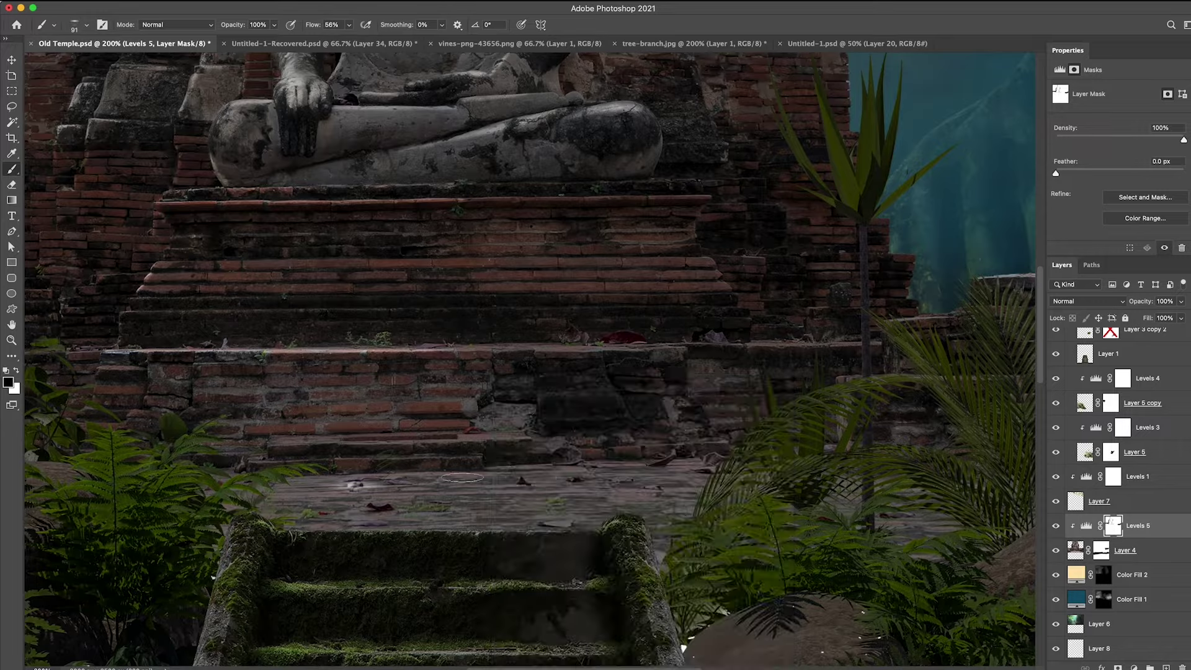
{"action": "key", "text": "ctrl+minus"}
{"action": "key", "text": "ctrl+minus"}
{"action": "left_click", "coordinate": [1110, 378]}
{"action": "left_click_drag", "start_coordinate": [328, 422], "coordinate": [286, 447]}
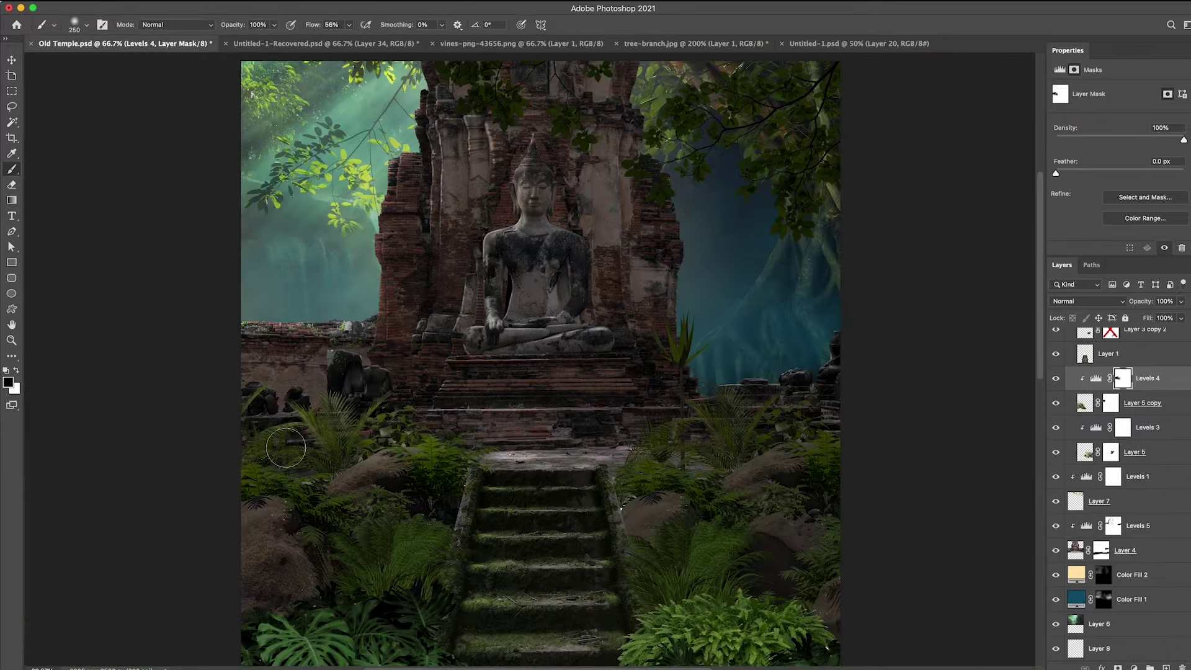
Add a clipped Levels adjustment to Layer 1 and paint its mask over the stairs
{"action": "scroll", "coordinate": [353, 543], "scroll_direction": "right", "scroll_amount": 5}
{"action": "key", "text": "alt+bracketright"}
{"action": "scroll", "coordinate": [1125, 639], "scroll_direction": "up", "scroll_amount": 5}
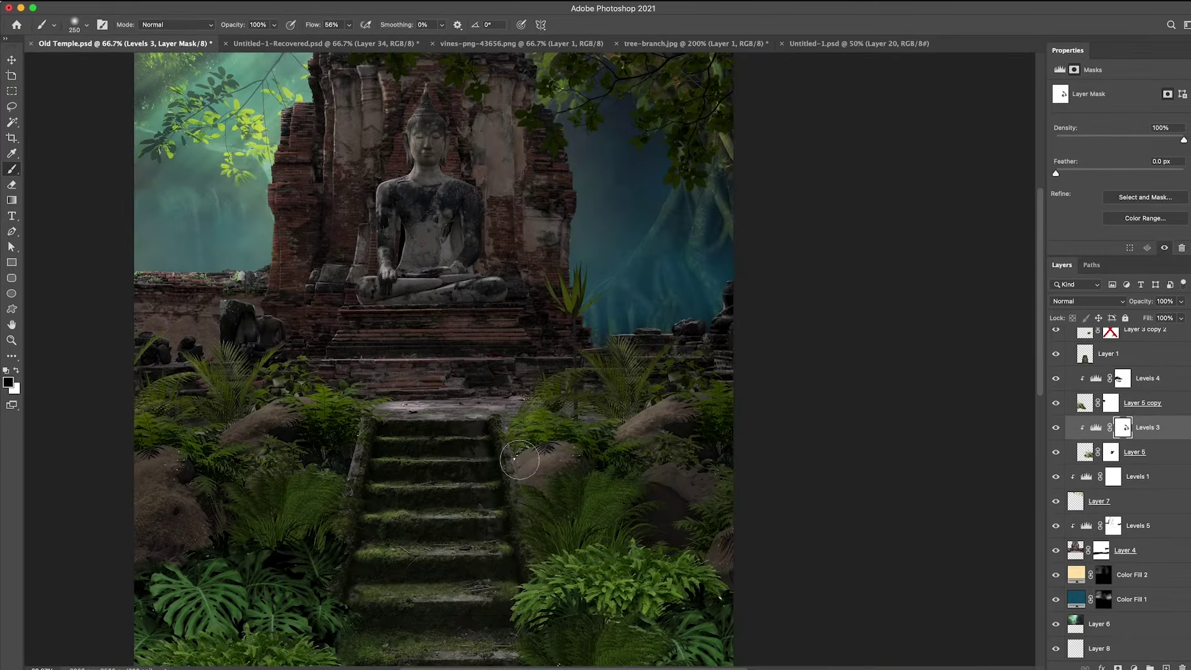
{"action": "left_click", "coordinate": [1134, 667]}
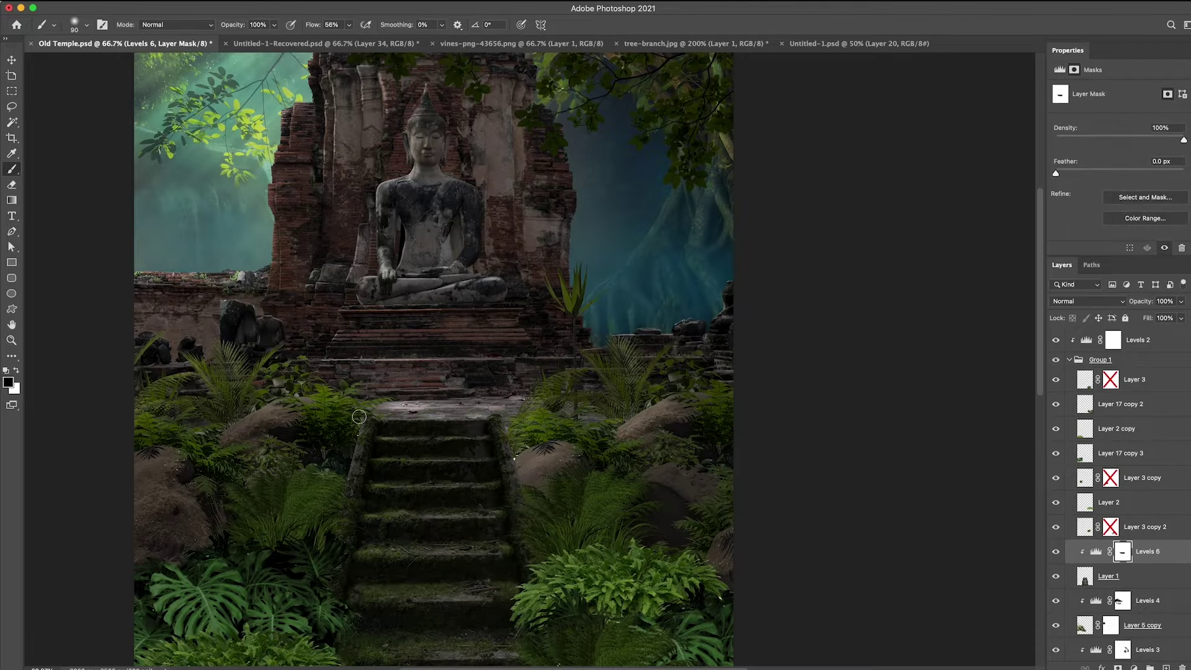
{"action": "key", "text": "alt+period"}
{"action": "left_click_drag", "start_coordinate": [359, 422], "coordinate": [431, 481]}
Add a Levels adjustment above Layer 2 copy and lower its output to darken the foliage
{"action": "scroll", "coordinate": [430, 481], "scroll_direction": "left", "scroll_amount": 3}
{"action": "scroll", "coordinate": [431, 481], "scroll_direction": "down", "scroll_amount": 2}
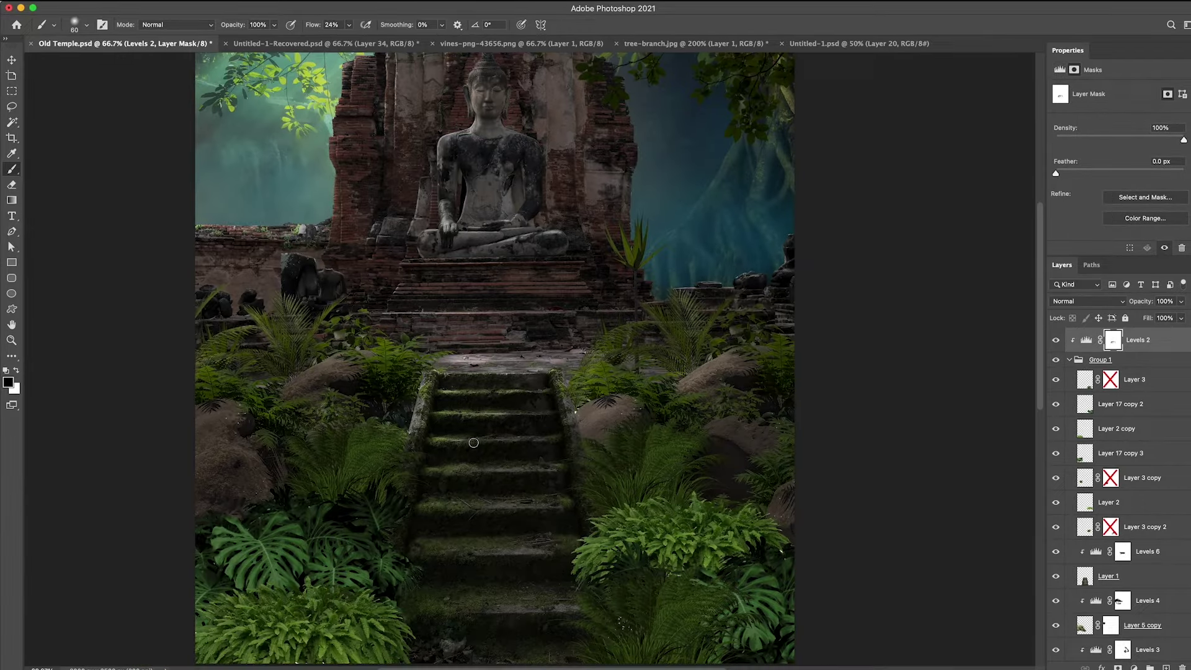
{"action": "key", "text": "bracketright"}
{"action": "key", "text": "bracketright"}
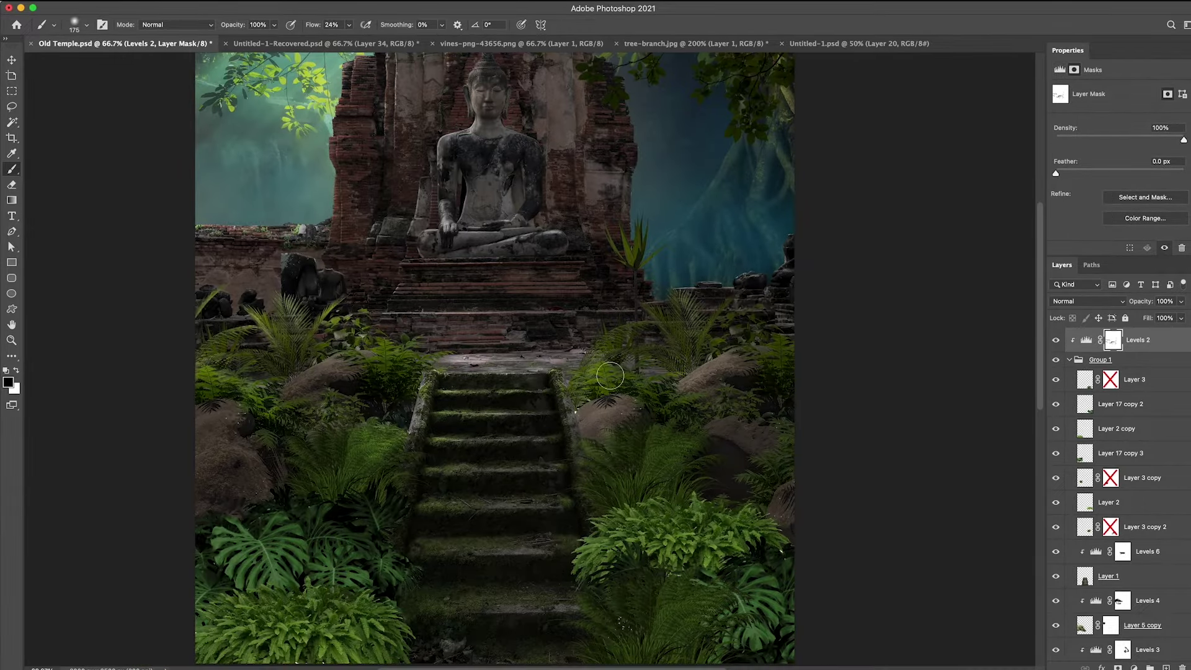
{"action": "scroll", "coordinate": [610, 375], "scroll_direction": "down", "scroll_amount": 3}
{"action": "scroll", "coordinate": [609, 375], "scroll_direction": "down", "scroll_amount": 2}
{"action": "key", "text": "v"}
{"action": "left_click", "coordinate": [1134, 667]}
{"action": "left_click_drag", "start_coordinate": [1186, 212], "coordinate": [1137, 212]}
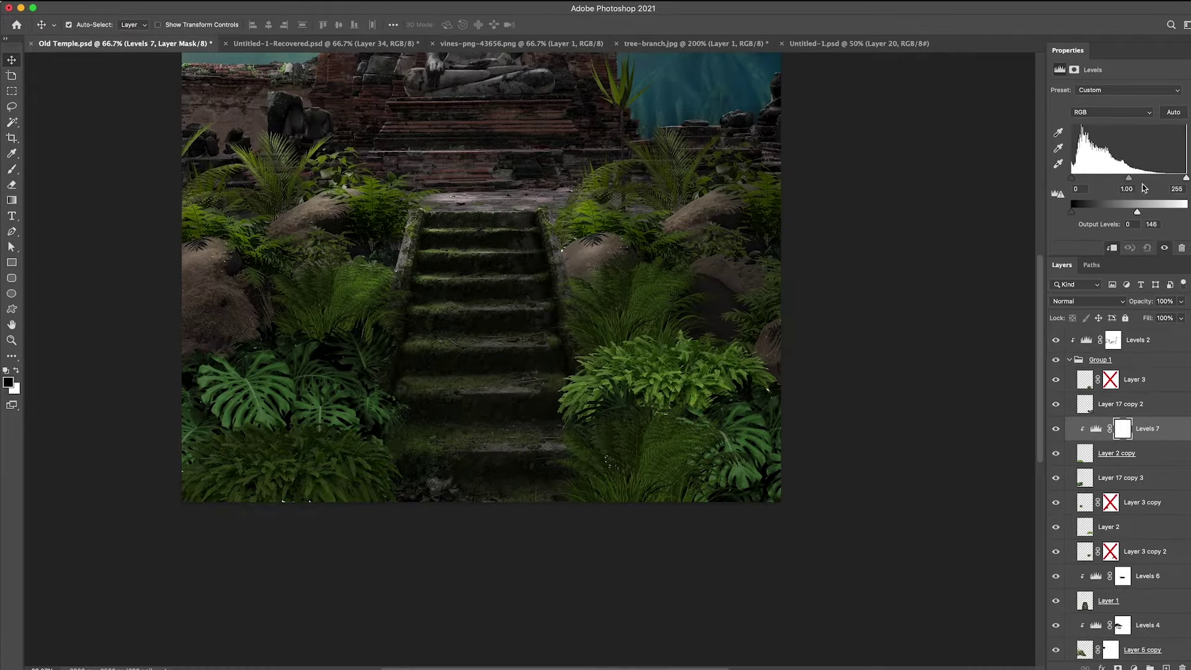
Copy the Levels adjustment onto other foliage layers and paint away part of the darkening
{"action": "left_click_drag", "start_coordinate": [1148, 429], "coordinate": [1154, 527]}
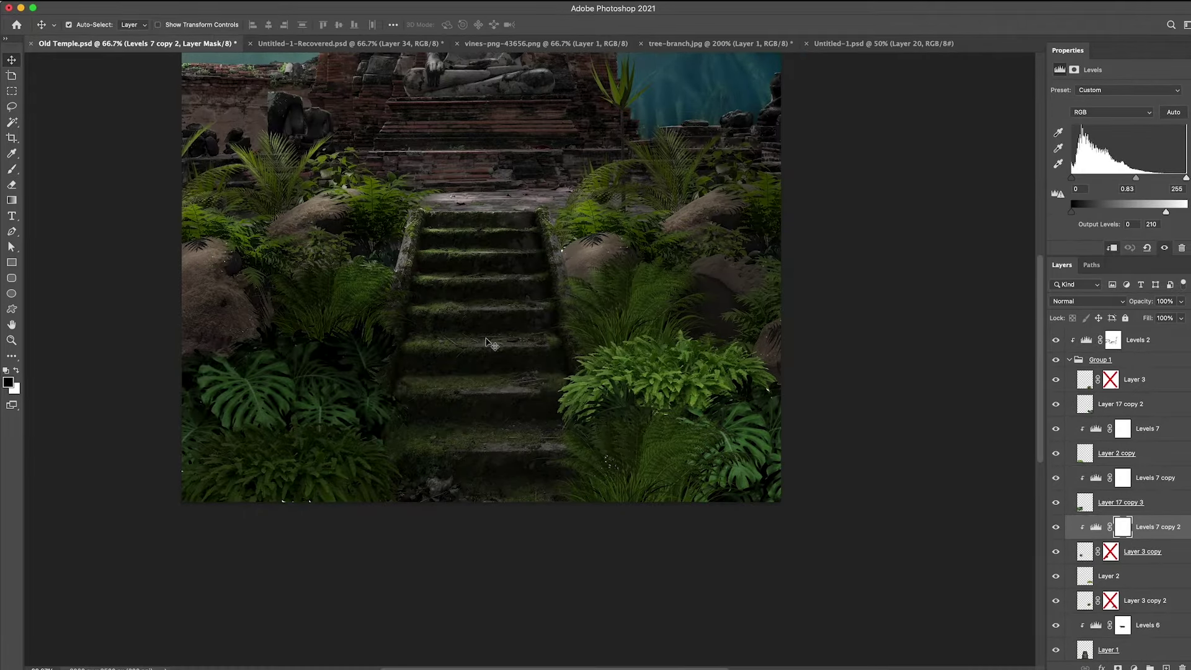
{"action": "key", "text": "b"}
{"action": "left_click_drag", "start_coordinate": [346, 266], "coordinate": [319, 313]}
{"action": "left_click", "coordinate": [1122, 477]}
{"action": "left_click", "coordinate": [1147, 429]}
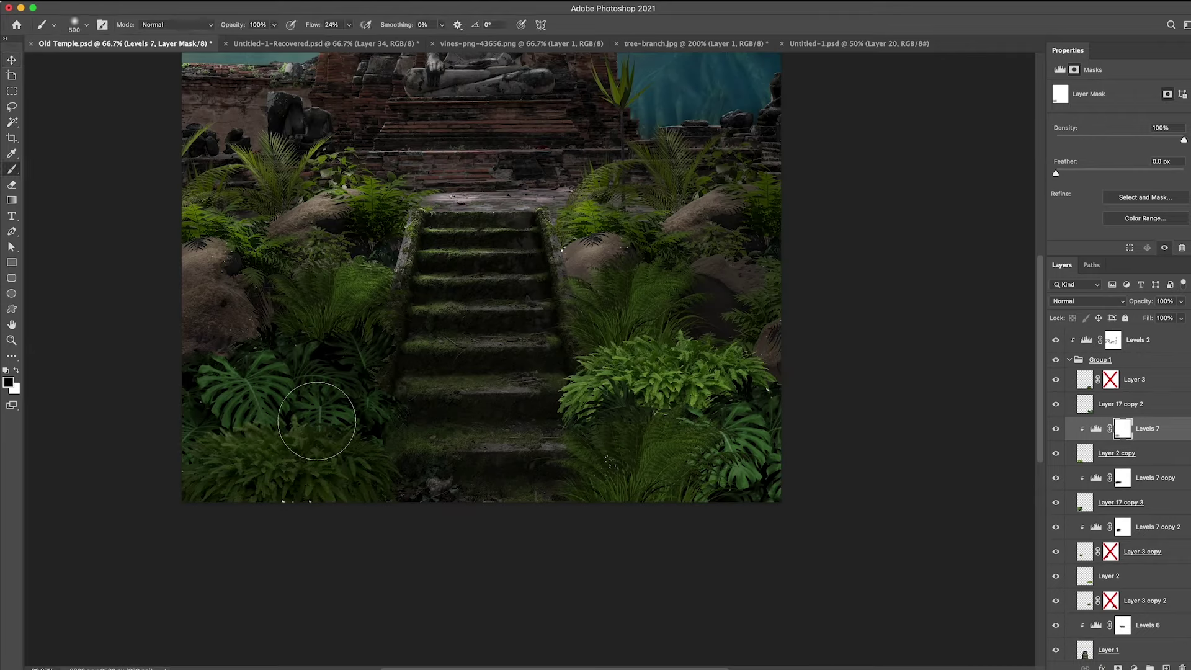
Move the Levels 7 copy adjustment to another foliage layer and lower its output
{"action": "key", "text": "ctrl+minus"}
{"action": "key", "text": "v"}
{"action": "scroll", "coordinate": [1116, 496], "scroll_direction": "down", "scroll_amount": 3}
{"action": "left_click", "coordinate": [1147, 340]}
{"action": "left_click_drag", "start_coordinate": [1147, 340], "coordinate": [1148, 426]}
{"action": "scroll", "coordinate": [1116, 496], "scroll_direction": "up", "scroll_amount": 3}
{"action": "left_click_drag", "start_coordinate": [1146, 211], "coordinate": [1136, 214]}
Duplicate the Levels, paint the Levels 7 copy 4 mask, then prepare a smaller brush on Levels 3
{"action": "key", "text": "b"}
{"action": "scroll", "coordinate": [1117, 496], "scroll_direction": "down", "scroll_amount": 3}
{"action": "key", "text": "ctrl+j"}
{"action": "left_click_drag", "start_coordinate": [621, 434], "coordinate": [637, 441]}
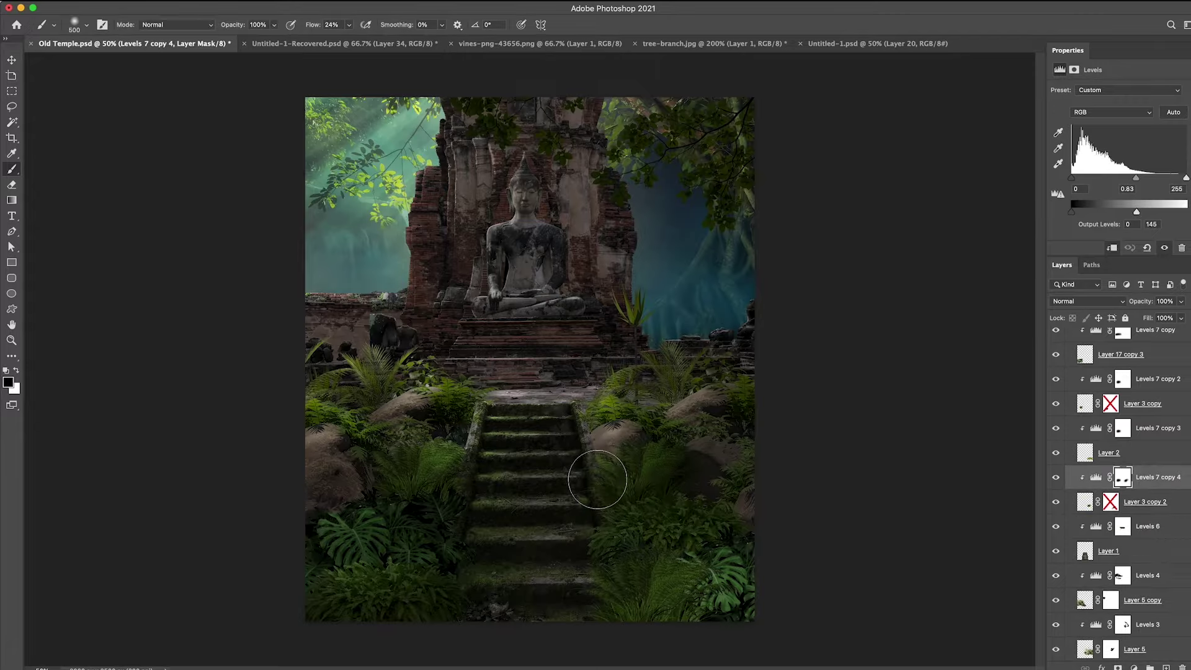
{"action": "left_click", "coordinate": [637, 441], "text": "ctrl"}
{"action": "left_click", "coordinate": [745, 472], "text": "ctrl"}
{"action": "key", "text": "x"}
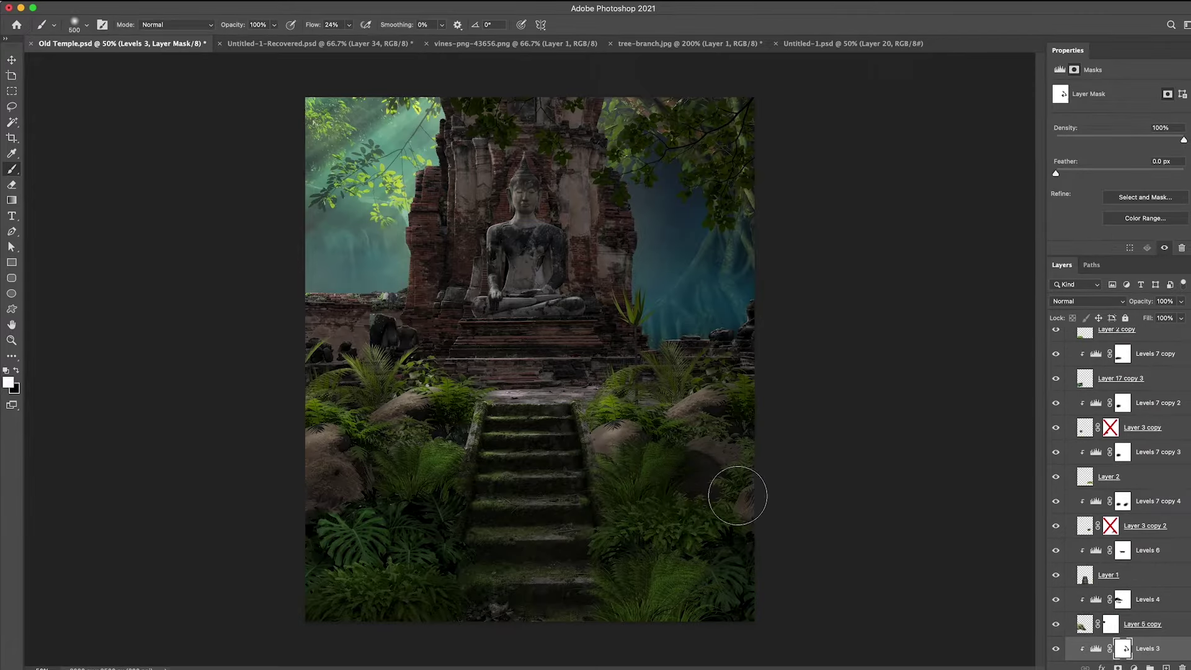
{"action": "key", "text": "bracketleft"}
{"action": "key", "text": "bracketleft"}
{"action": "key", "text": "bracketleft"}
Zoom in to inspect the Buddha's head and shoulder, then fit the whole image in view
{"action": "key", "text": "ctrl+1"}
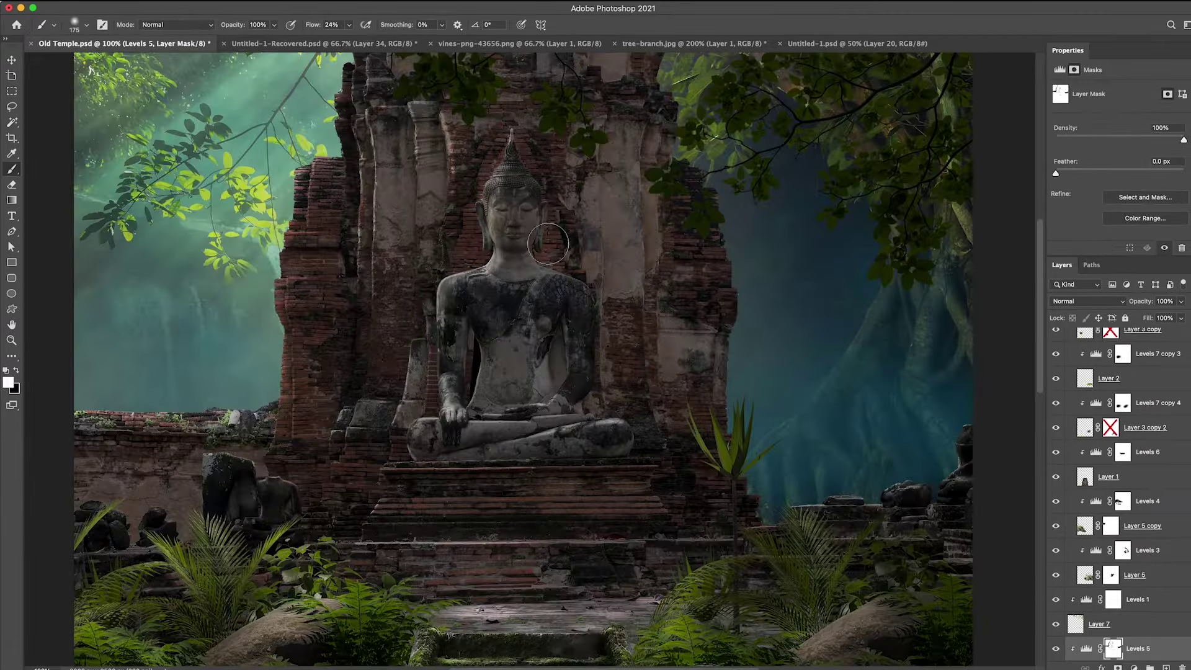
{"action": "key", "text": "z"}
{"action": "left_click", "coordinate": [529, 243]}
{"action": "scroll", "coordinate": [558, 279], "scroll_direction": "up", "scroll_amount": 2}
{"action": "left_click", "coordinate": [677, 414]}
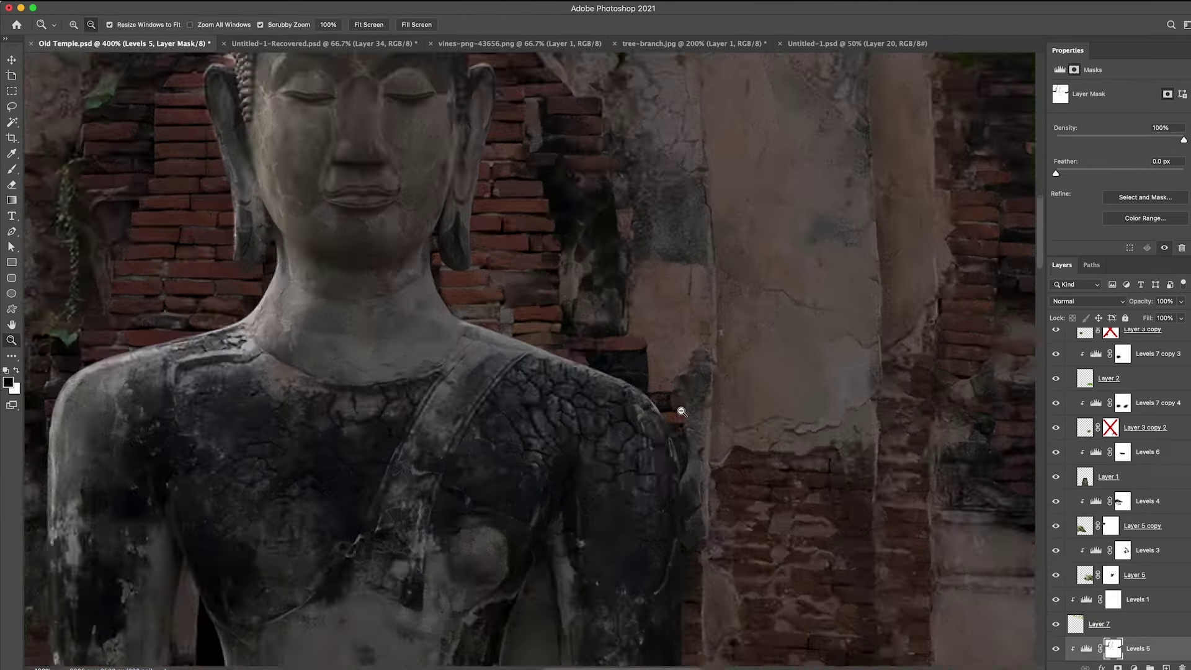
{"action": "key", "text": "ctrl+minus"}
{"action": "key", "text": "ctrl+minus"}
{"action": "key", "text": "b"}
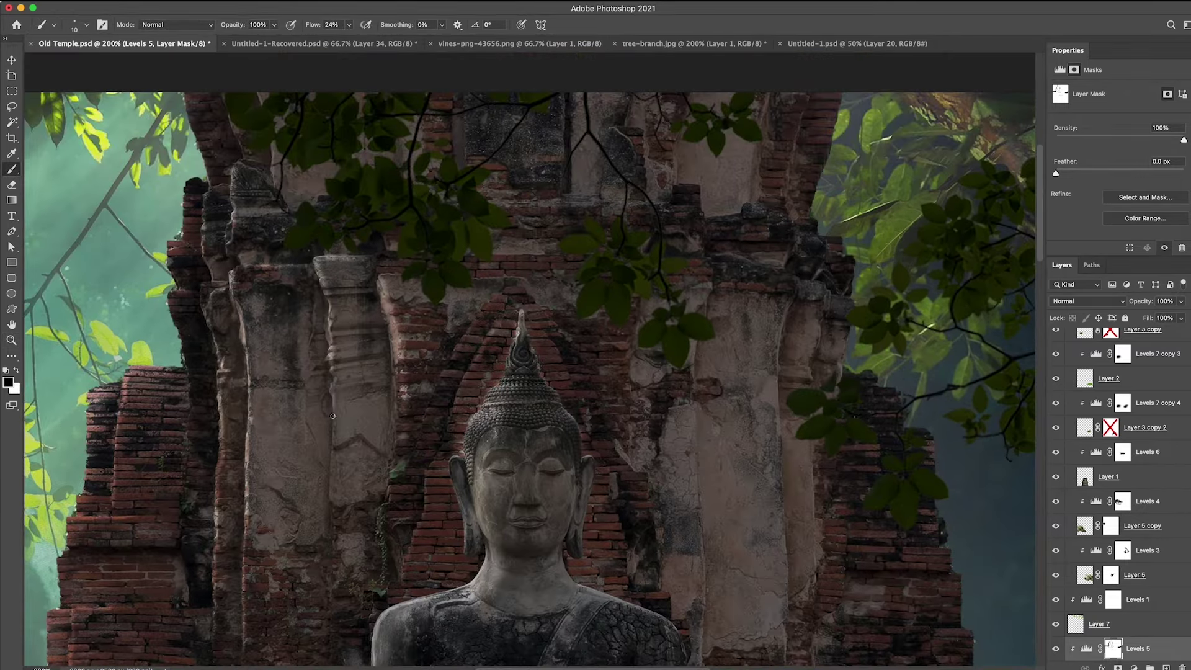
{"action": "scroll", "coordinate": [332, 415], "scroll_direction": "down", "scroll_amount": 5}
{"action": "scroll", "coordinate": [403, 372], "scroll_direction": "down", "scroll_amount": 3}
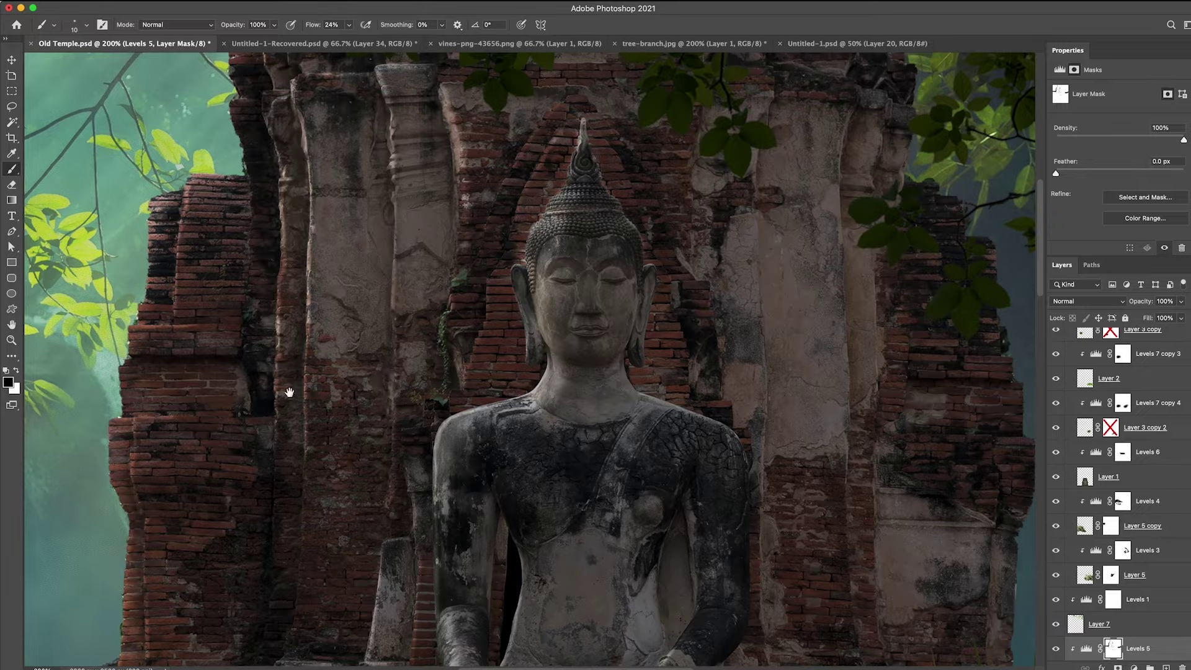
{"action": "key", "text": "ctrl+minus"}
{"action": "key", "text": "z"}
{"action": "key", "text": "ctrl+minus"}
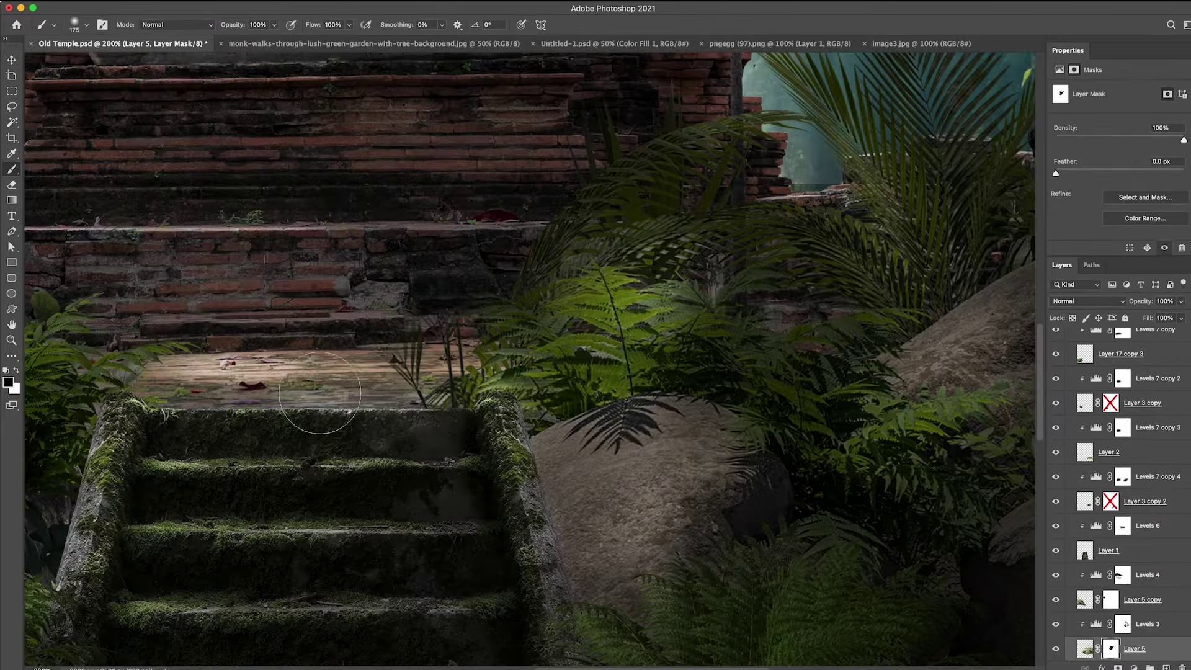
Zoom the image3.jpg view to 100% around the mossy stone steps
{"action": "left_click", "coordinate": [529, 308], "text": "alt"}
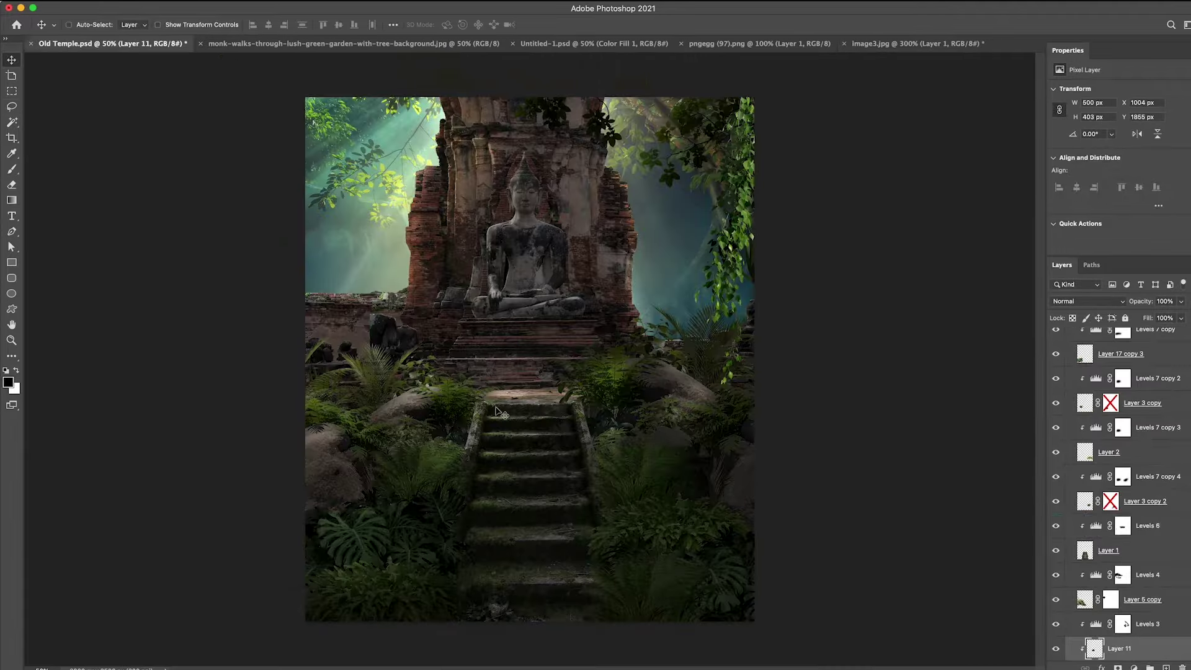
Move the forest-steps layer above Layer 1 and rotate it to match the temple stairs
{"action": "left_click_drag", "start_coordinate": [1111, 648], "coordinate": [1111, 546]}
{"action": "key", "text": "ctrl+t"}
{"action": "mouse_move", "coordinate": [639, 562]}
{"action": "left_mouse_down"}
{"action": "mouse_move", "coordinate": [675, 620]}
{"action": "mouse_move", "coordinate": [661, 631]}
{"action": "left_mouse_up"}
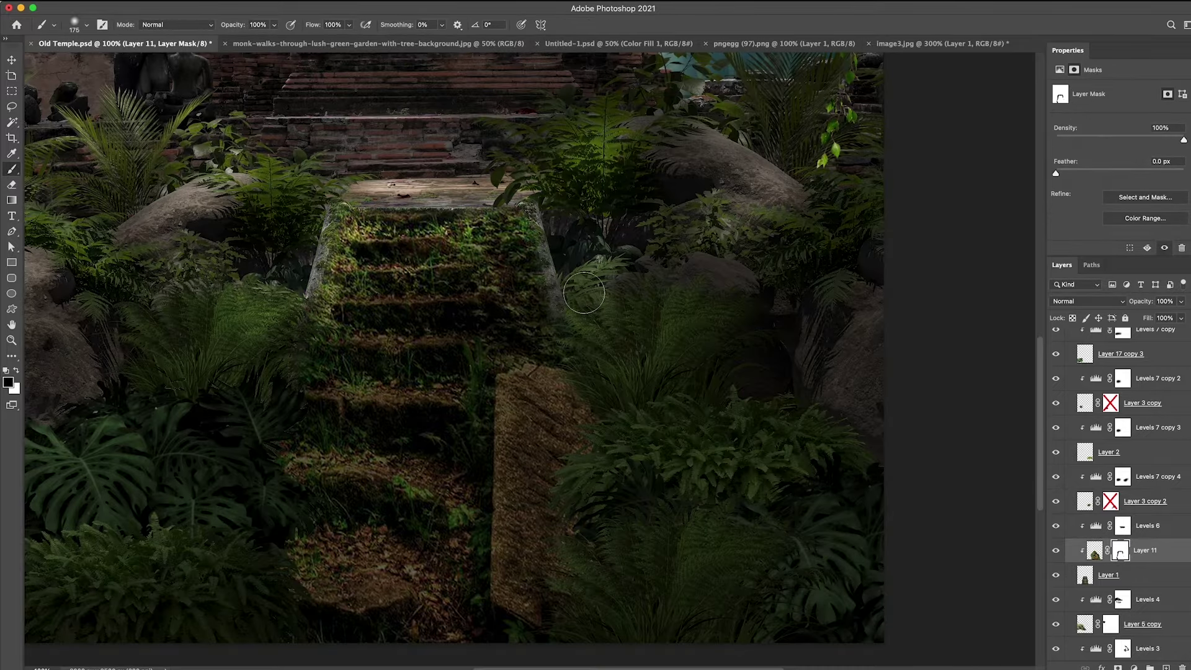
On the Levels 3 mask, zoom to 100% on the stairs and paint to brighten the left ruined wall
{"action": "scroll", "coordinate": [203, 255], "scroll_direction": "down", "scroll_amount": 3}
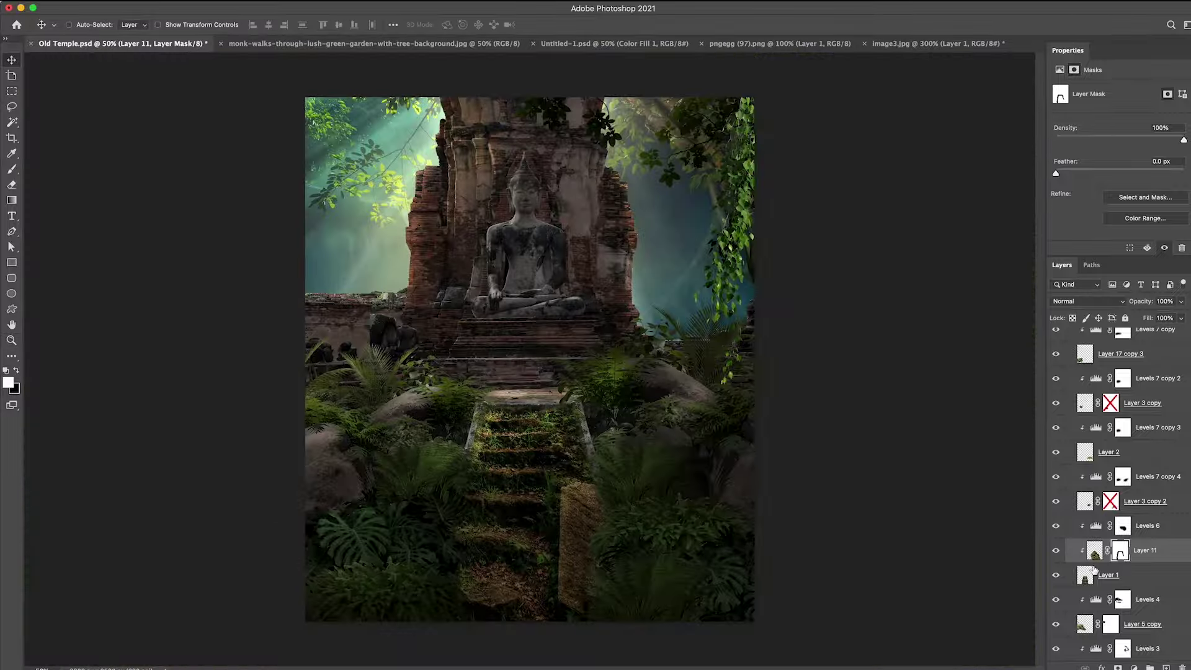
{"action": "left_click", "coordinate": [1123, 648]}
{"action": "key", "text": "z"}
{"action": "key", "text": "x"}
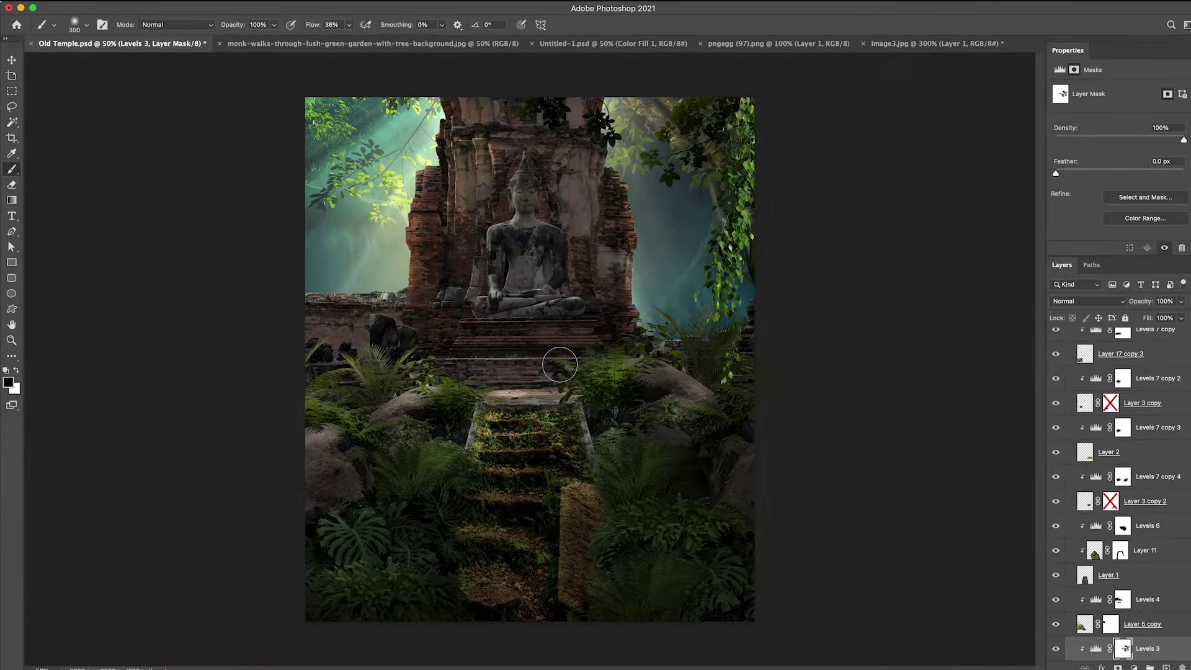
{"action": "left_click", "coordinate": [589, 337]}
{"action": "key", "text": "b"}
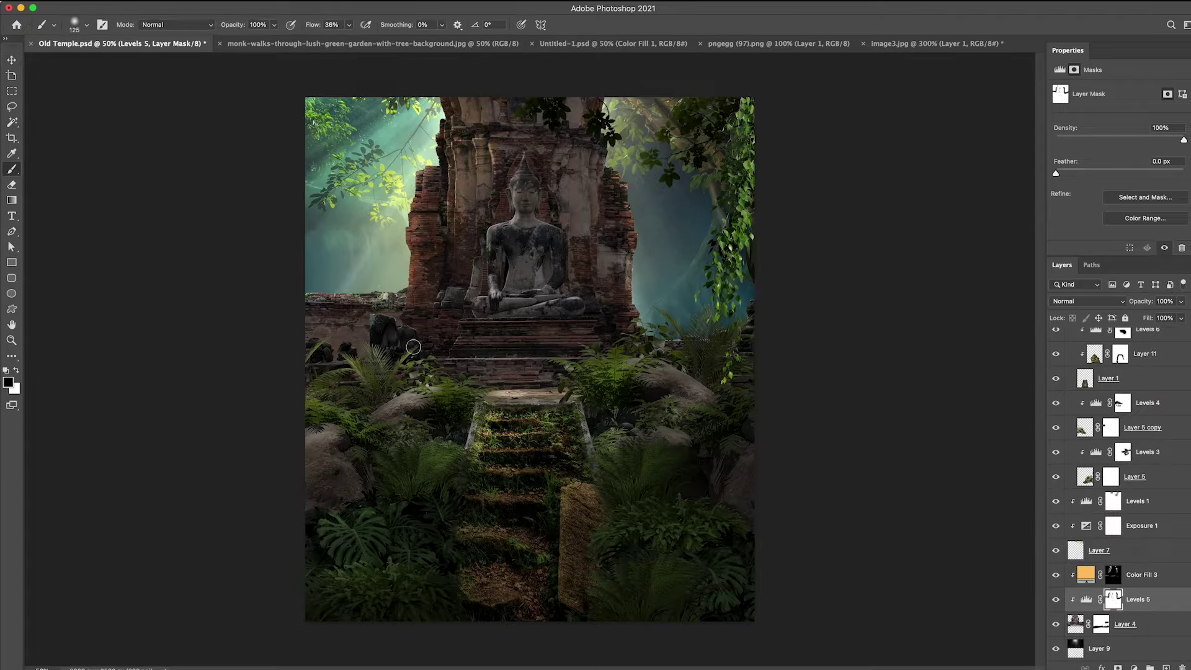
{"action": "left_click_drag", "start_coordinate": [413, 347], "coordinate": [412, 236]}
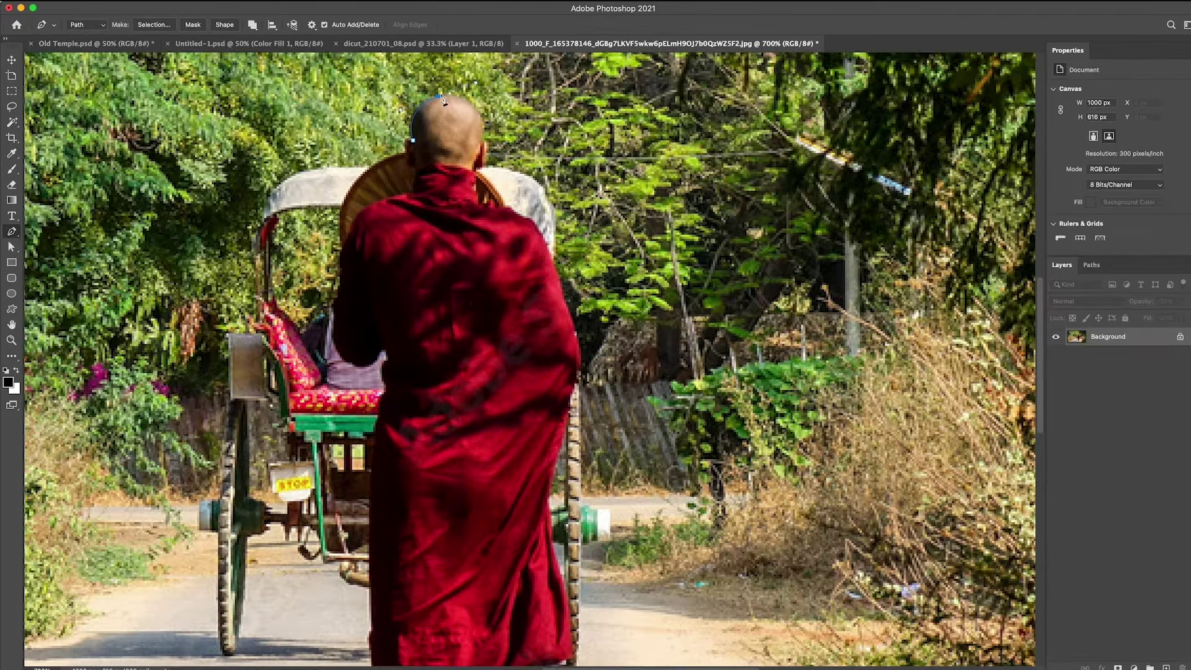
Extend the Pen path from the monk's head down his robe's right edge, hem and leg
{"action": "scroll", "coordinate": [442, 101], "scroll_direction": "down", "scroll_amount": 1}
{"action": "left_click_drag", "start_coordinate": [483, 131], "coordinate": [482, 157]}
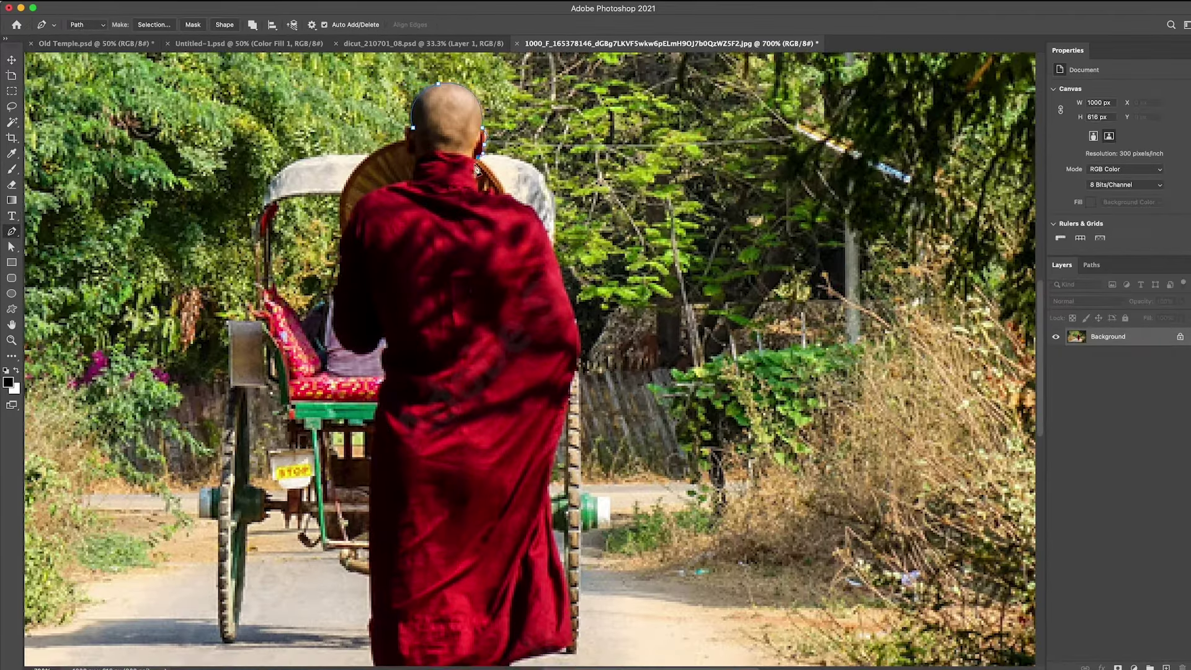
{"action": "scroll", "coordinate": [525, 209], "scroll_direction": "down", "scroll_amount": 3}
{"action": "left_click", "coordinate": [537, 248]}
{"action": "scroll", "coordinate": [534, 310], "scroll_direction": "down", "scroll_amount": 3}
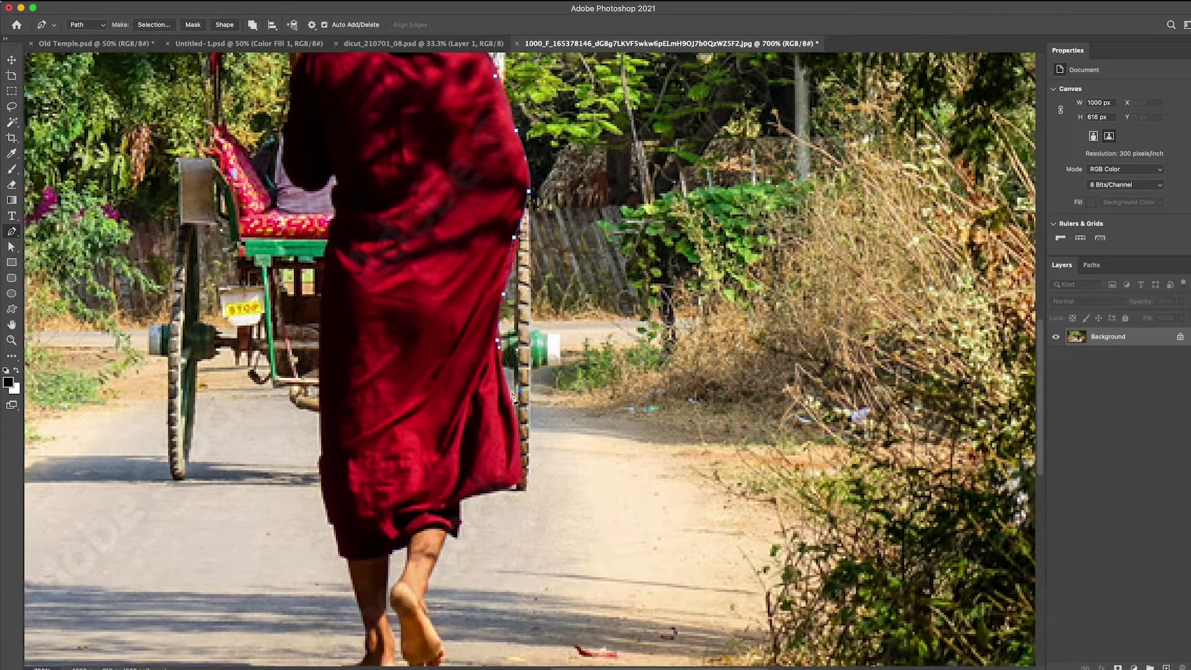
{"action": "left_click", "coordinate": [531, 444]}
{"action": "scroll", "coordinate": [537, 447], "scroll_direction": "down", "scroll_amount": 3}
{"action": "left_click", "coordinate": [519, 423]}
{"action": "left_click", "coordinate": [482, 434]}
{"action": "left_click", "coordinate": [476, 473]}
{"action": "left_click", "coordinate": [449, 508]}
{"action": "left_click", "coordinate": [444, 541]}
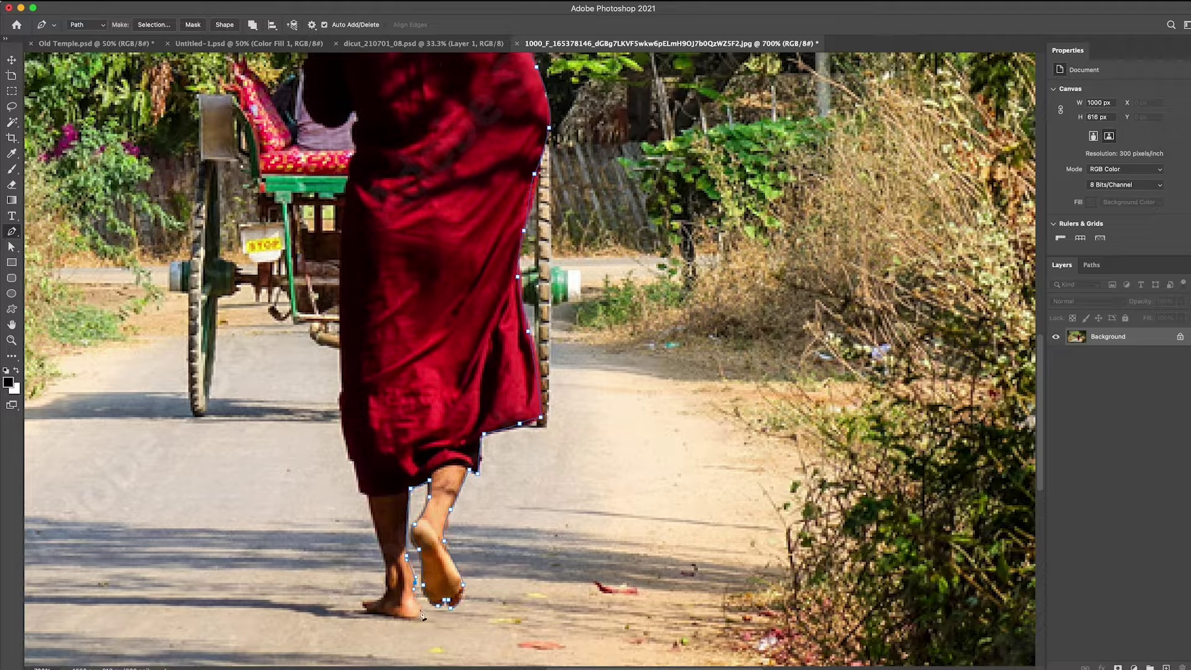
Trace the robe's left edge, shoulder and head to close the monk's outline
{"action": "scroll", "coordinate": [414, 186], "scroll_direction": "up", "scroll_amount": 4}
{"action": "left_click", "coordinate": [324, 117]}
{"action": "left_click", "coordinate": [357, 82]}
{"action": "scroll", "coordinate": [366, 124], "scroll_direction": "up", "scroll_amount": 3}
{"action": "left_click", "coordinate": [375, 160]}
{"action": "left_click", "coordinate": [367, 104]}
Turn the path into a selection, drag the monk into Old Temple.psd and scale him onto the stairs
{"action": "right_click", "coordinate": [404, 217]}
{"action": "mouse_move", "coordinate": [379, 363]}
{"action": "left_mouse_down"}
{"action": "mouse_move", "coordinate": [124, 58]}
{"action": "mouse_move", "coordinate": [496, 311]}
{"action": "left_mouse_up"}
{"action": "key", "text": "ctrl+t"}
{"action": "left_click_drag", "start_coordinate": [559, 331], "coordinate": [611, 348]}
{"action": "key", "text": "Return"}
{"action": "key", "text": "ctrl+plus"}
Clip a Levels adjustment to the monk with output white 134 and paint shadow beneath his feet
{"action": "left_click", "coordinate": [1133, 667]}
{"action": "left_click_drag", "start_coordinate": [1186, 211], "coordinate": [1132, 216]}
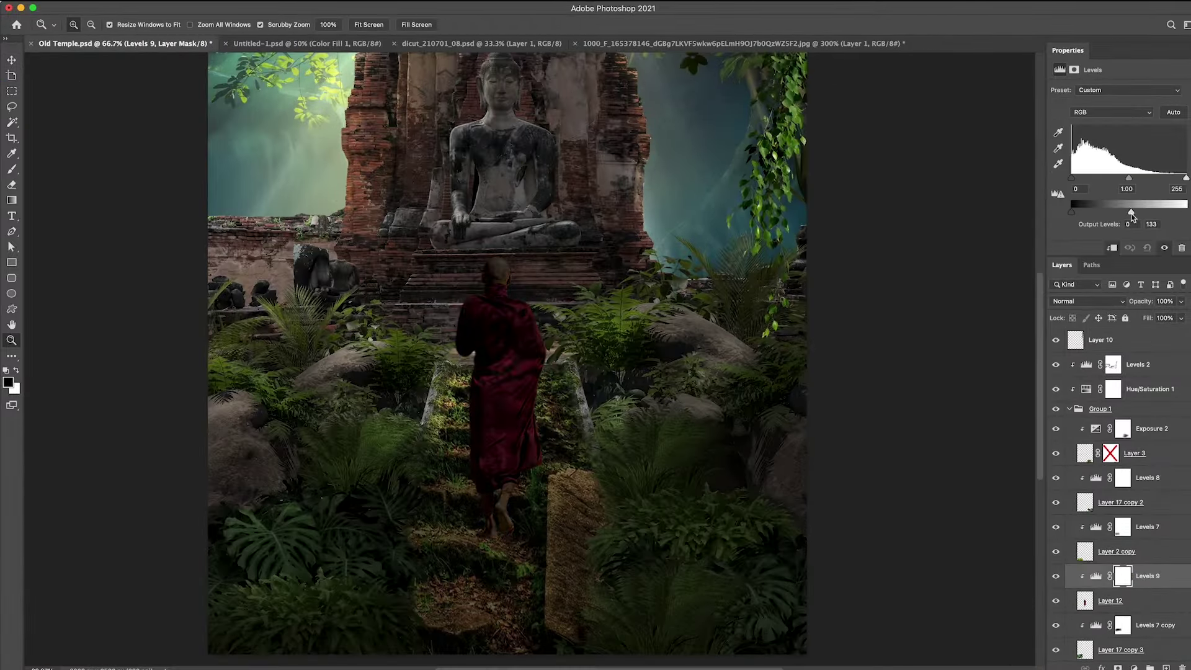
{"action": "left_click", "coordinate": [1134, 580]}
{"action": "key", "text": "b"}
{"action": "scroll", "coordinate": [438, 330], "scroll_direction": "up", "scroll_amount": 3}
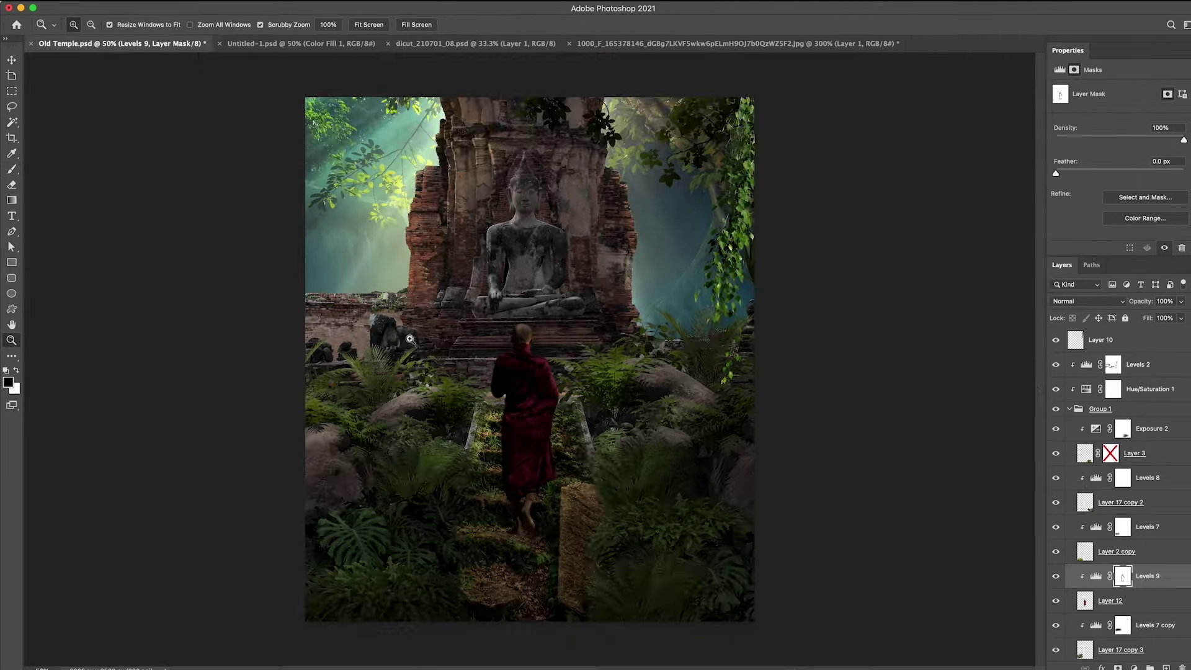
{"action": "left_click_drag", "start_coordinate": [428, 438], "coordinate": [465, 372]}
{"action": "right_click", "coordinate": [455, 375]}
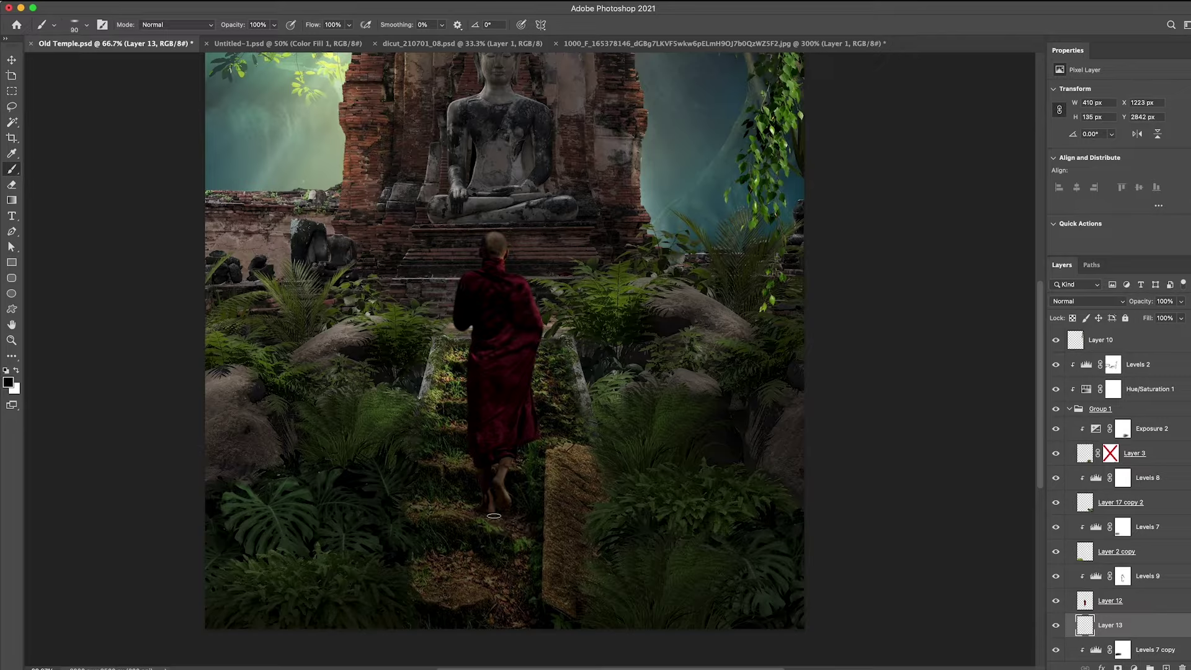
{"action": "left_click", "coordinate": [1085, 300]}
Fit the composite in view and add a Brightness/Contrast adjustment on the selected layer
{"action": "key", "text": "Escape"}
{"action": "key", "text": "v"}
{"action": "key", "text": "ctrl+minus"}
{"action": "left_click", "coordinate": [1123, 576]}
{"action": "left_click", "coordinate": [1134, 666]}
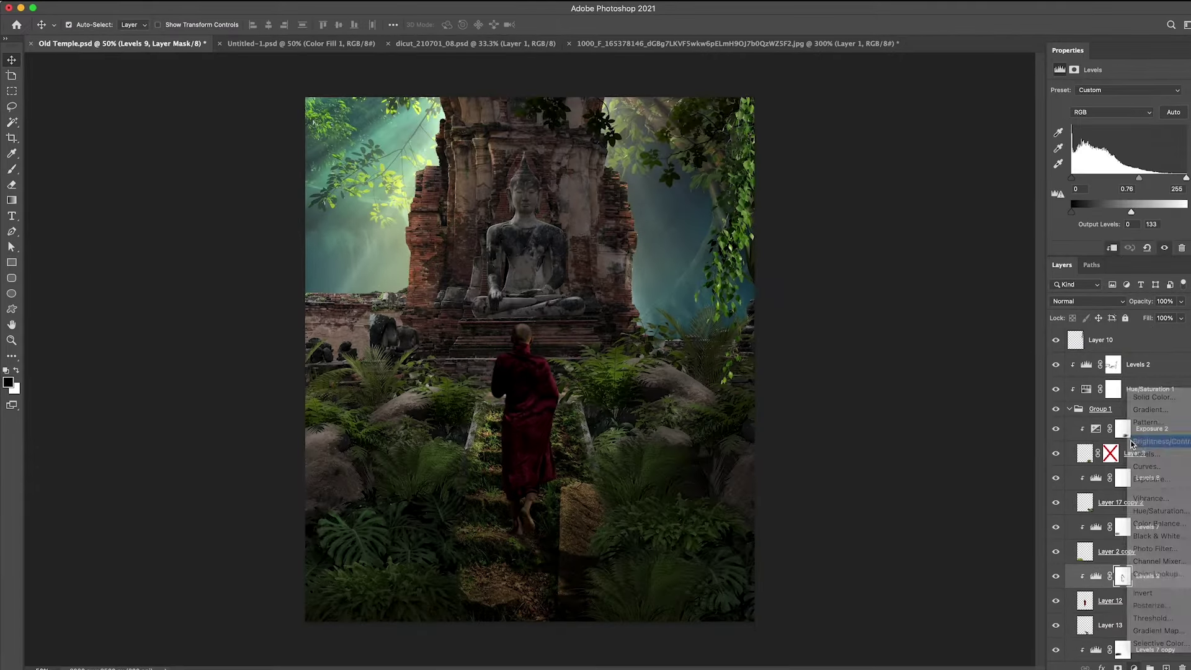
{"action": "left_click", "coordinate": [1133, 442]}
Invert the Brightness/Contrast mask, paint it in white and darken the path around the monk
{"action": "key", "text": "ctrl+i"}
{"action": "key", "text": "b"}
{"action": "key", "text": "x"}
{"action": "key", "text": "ctrl+plus"}
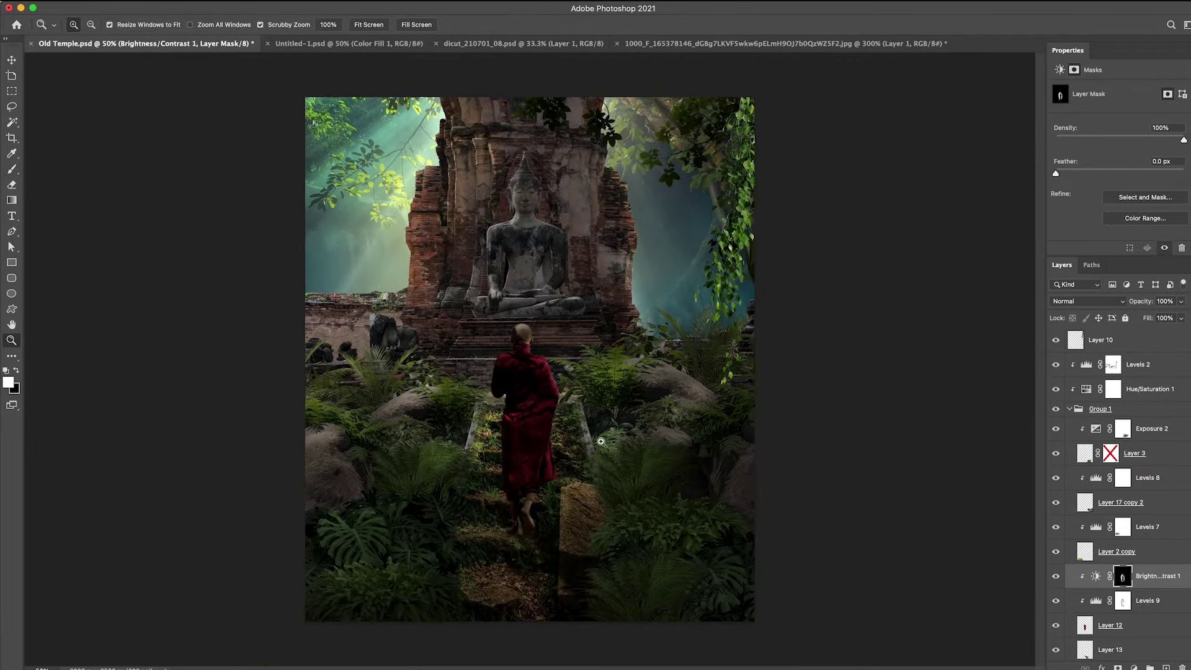
{"action": "left_click_drag", "start_coordinate": [1157, 212], "coordinate": [1120, 214]}
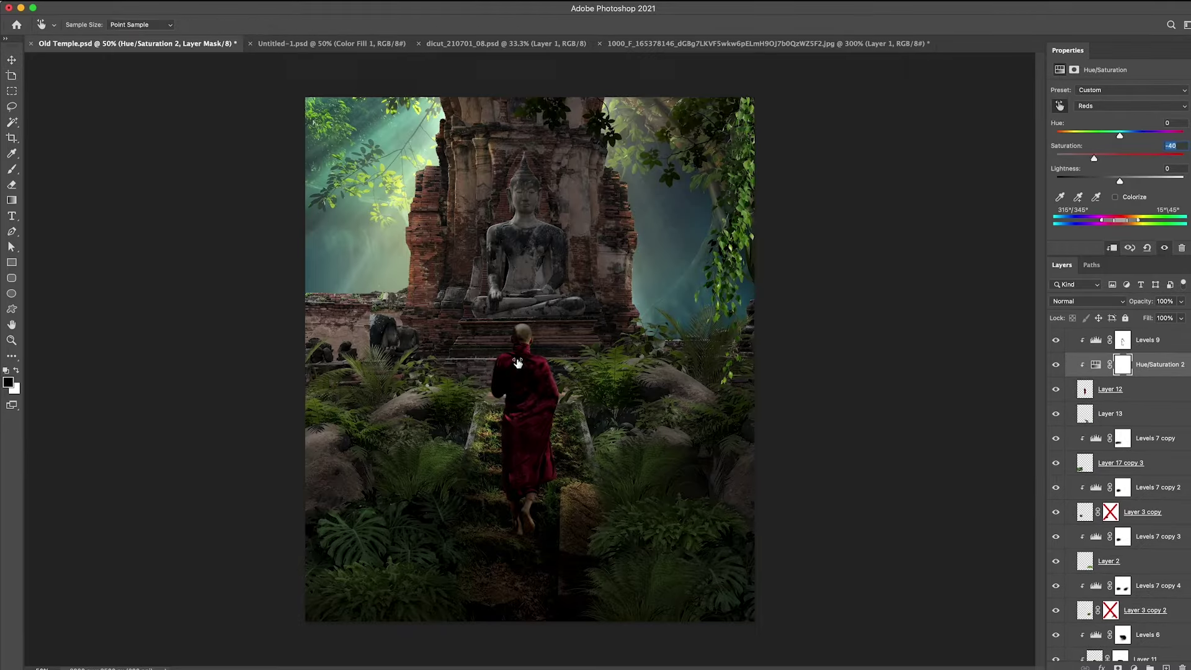
{"action": "key", "text": "v"}
{"action": "left_click", "coordinate": [1122, 340]}
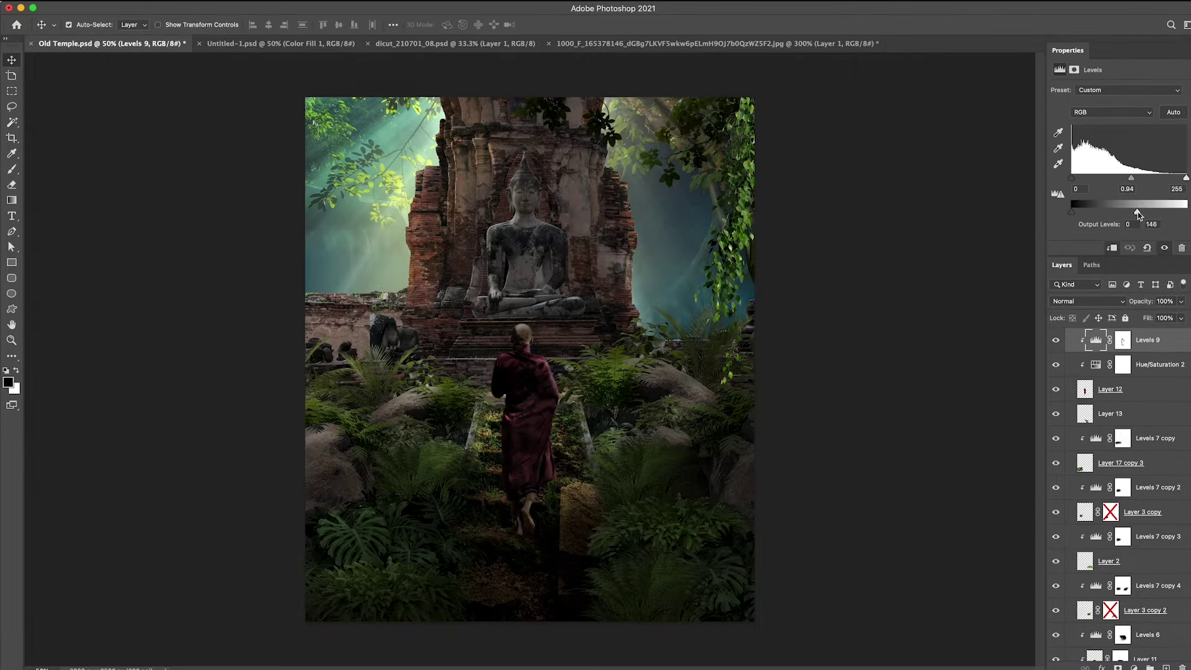
Select the Color Fill 3 copy glow layer and paint its mask near the upper left with a soft brush
{"action": "key", "text": "b"}
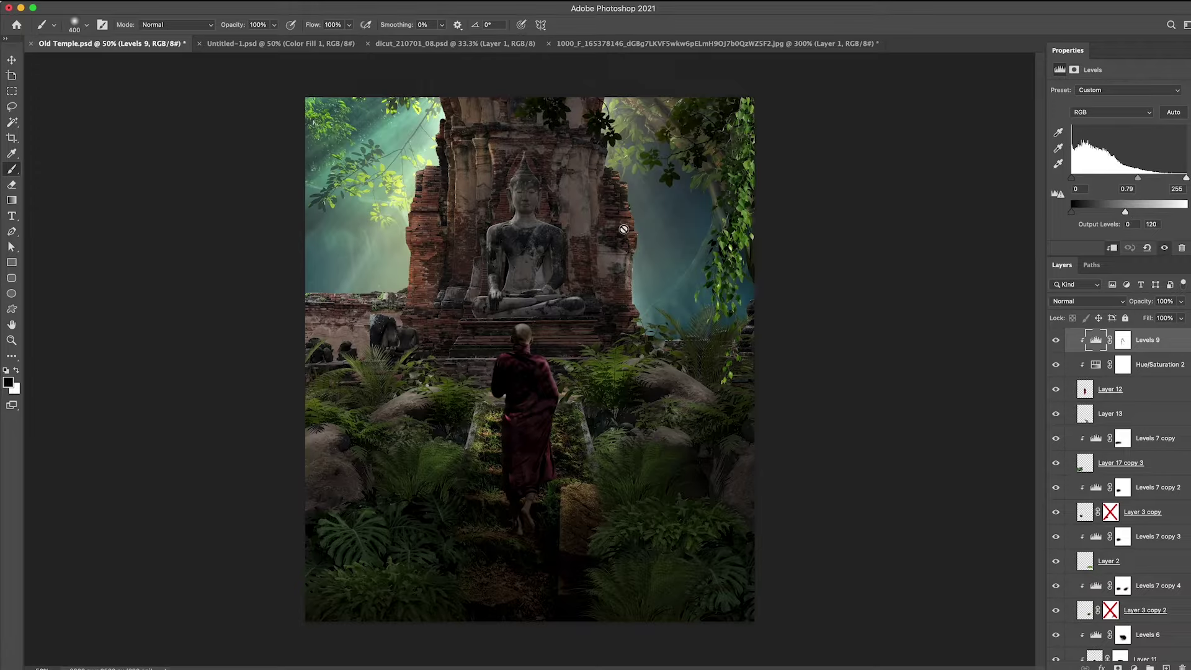
{"action": "scroll", "coordinate": [1117, 496], "scroll_direction": "down", "scroll_amount": 5}
{"action": "left_click", "coordinate": [1147, 562]}
{"action": "right_click", "coordinate": [524, 298]}
{"action": "key", "text": "Escape"}
{"action": "key", "text": "bracketleft"}
{"action": "key", "text": "bracketleft"}
{"action": "key", "text": "bracketleft"}
{"action": "scroll", "coordinate": [1116, 496], "scroll_direction": "up", "scroll_amount": 10}
{"action": "key", "text": "shift+2"}
{"action": "key", "text": "shift+7"}
{"action": "left_click_drag", "start_coordinate": [384, 279], "coordinate": [347, 283]}
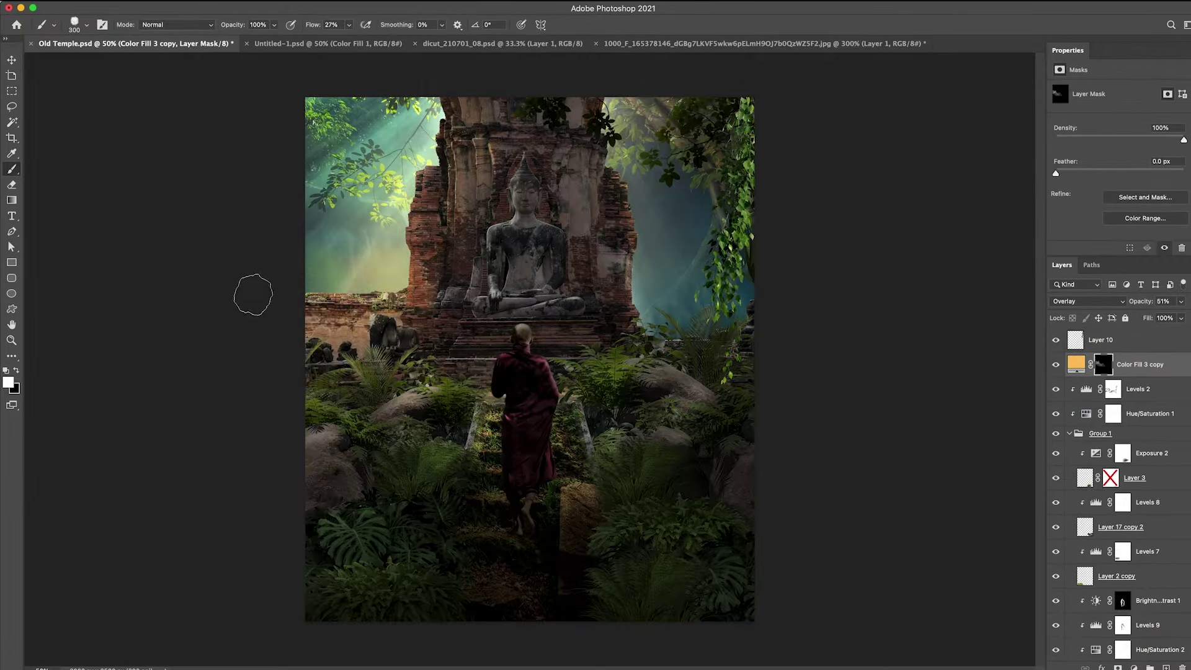
Set the glow layer to Normal at 24% opacity and move it behind the monk
{"action": "left_click", "coordinate": [1087, 300]}
{"action": "left_click", "coordinate": [1063, 143]}
{"action": "left_click_drag", "start_coordinate": [1140, 301], "coordinate": [1116, 302]}
{"action": "key", "text": "bracketleft"}
{"action": "key", "text": "bracketleft"}
{"action": "key", "text": "bracketleft"}
{"action": "key", "text": "shift+1"}
{"action": "key", "text": "shift+6"}
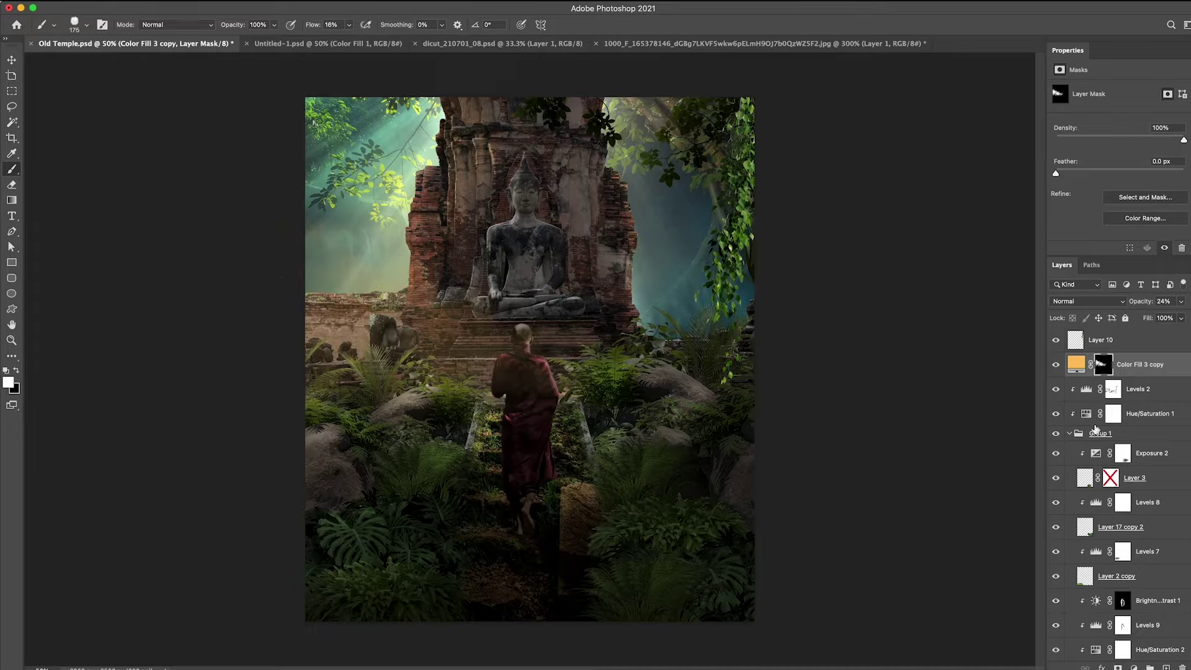
{"action": "left_click_drag", "start_coordinate": [1129, 366], "coordinate": [1116, 639]}
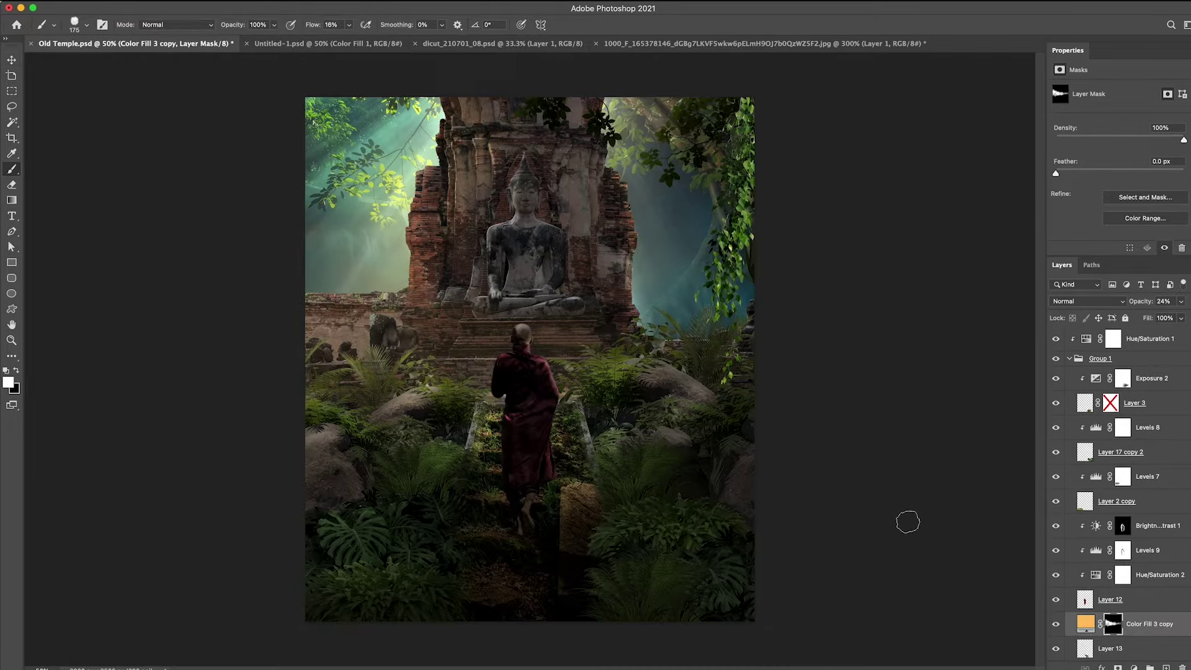
Paint Layer 4's mask with a 150 px, 5% flow brush to blend the temple's left wall edge
{"action": "key", "text": "alt+period"}
{"action": "key", "text": "bracketleft"}
{"action": "key", "text": "x"}
{"action": "key", "text": "shift+0"}
{"action": "key", "text": "shift+5"}
{"action": "left_click_drag", "start_coordinate": [426, 175], "coordinate": [422, 261]}
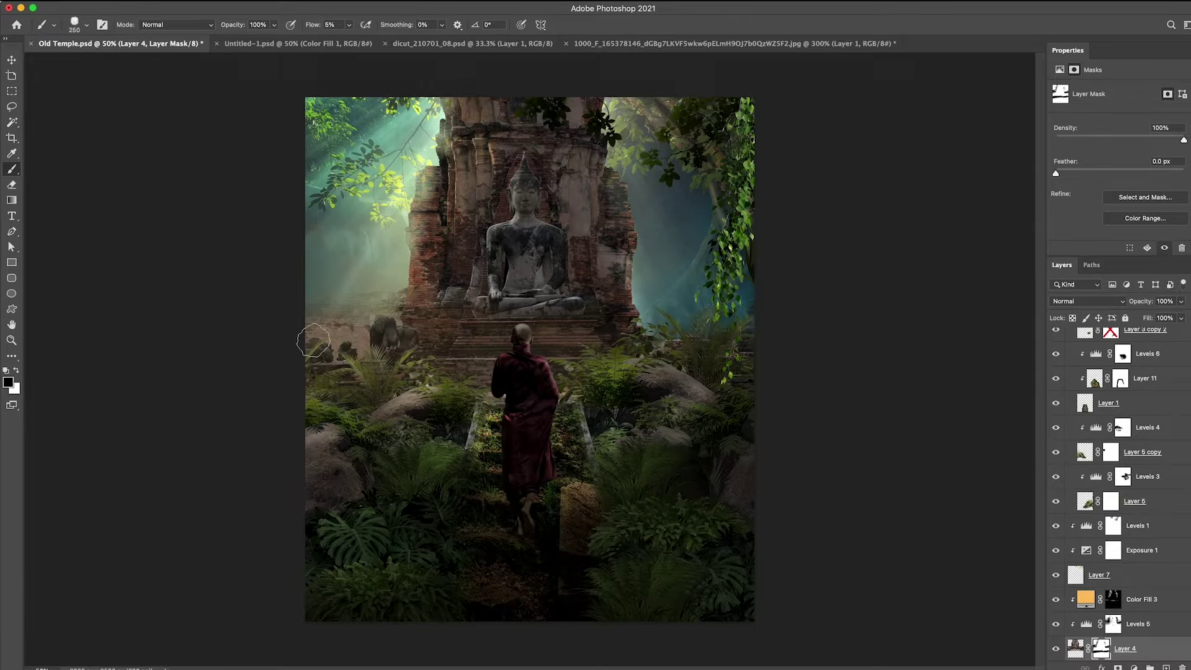
Add a Levels adjustment clipped to Layer 10 and mask its effect off the right side
{"action": "key", "text": "alt+period"}
{"action": "key", "text": "v"}
{"action": "left_click", "coordinate": [1134, 667]}
{"action": "left_click", "coordinate": [1148, 452]}
{"action": "key", "text": "b"}
{"action": "mouse_move", "coordinate": [687, 266]}
{"action": "left_mouse_down"}
{"action": "mouse_move", "coordinate": [738, 255]}
{"action": "mouse_move", "coordinate": [487, 359]}
{"action": "left_mouse_up"}
{"action": "key", "text": "v"}
{"action": "key", "text": "alt+period"}
Add an orange Color Fill 4 clipped to the monk with an inverted, hidden mask
{"action": "key", "text": "ctrl+minus"}
{"action": "key", "text": "ctrl+1"}
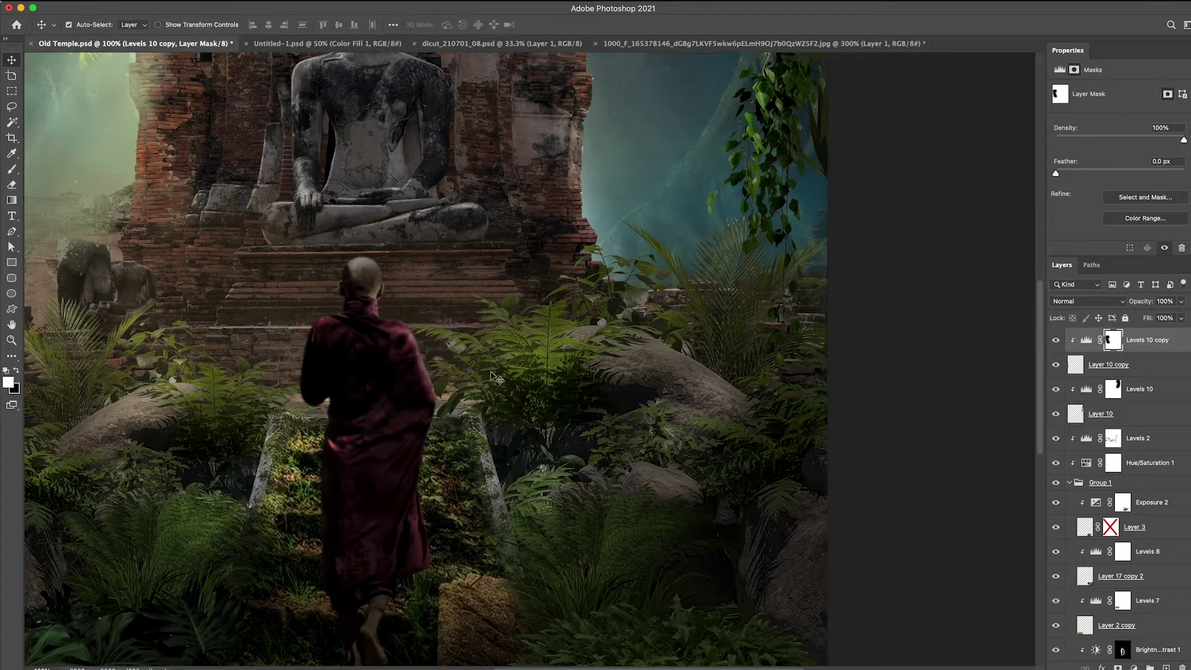
{"action": "key", "text": "Return"}
{"action": "key", "text": "ctrl+alt+g"}
{"action": "key", "text": "ctrl+i"}
{"action": "key", "text": "b"}
{"action": "key", "text": "shift+1"}
{"action": "key", "text": "shift+7"}
{"action": "key", "text": "bracketleft"}
{"action": "key", "text": "bracketleft"}
{"action": "key", "text": "bracketleft"}
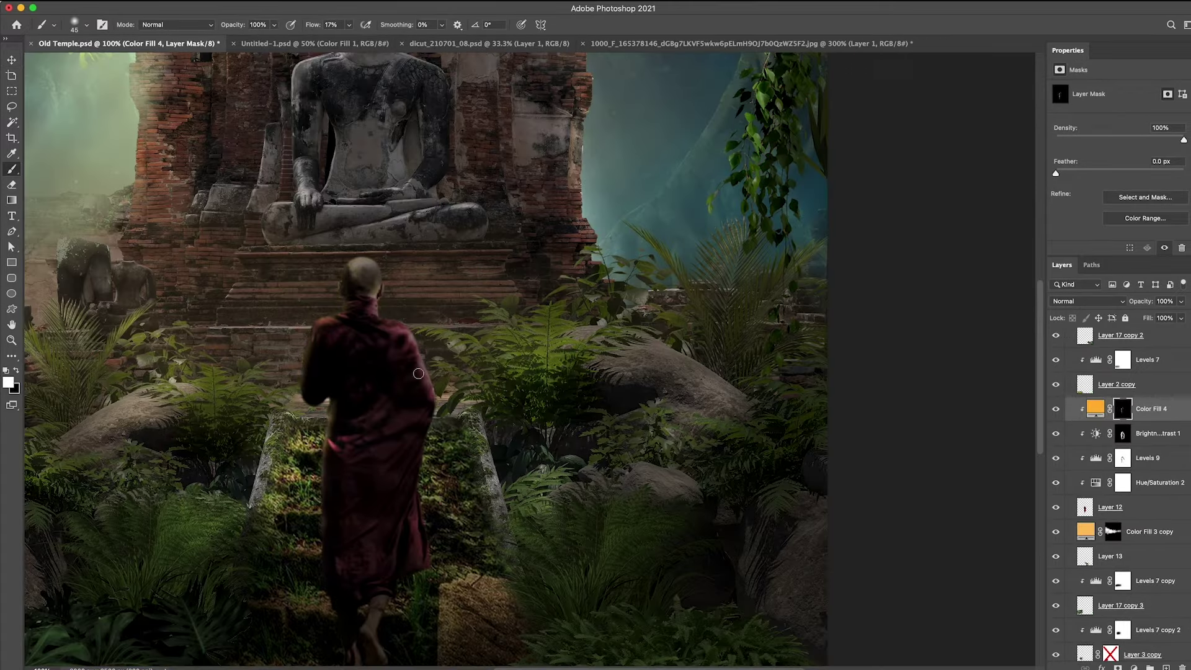
Add Color Fill 5 with its mask inverted to hide it, ready for mask painting
{"action": "key", "text": "ctrl+minus"}
{"action": "left_click", "coordinate": [1095, 407]}
{"action": "key", "text": "z"}
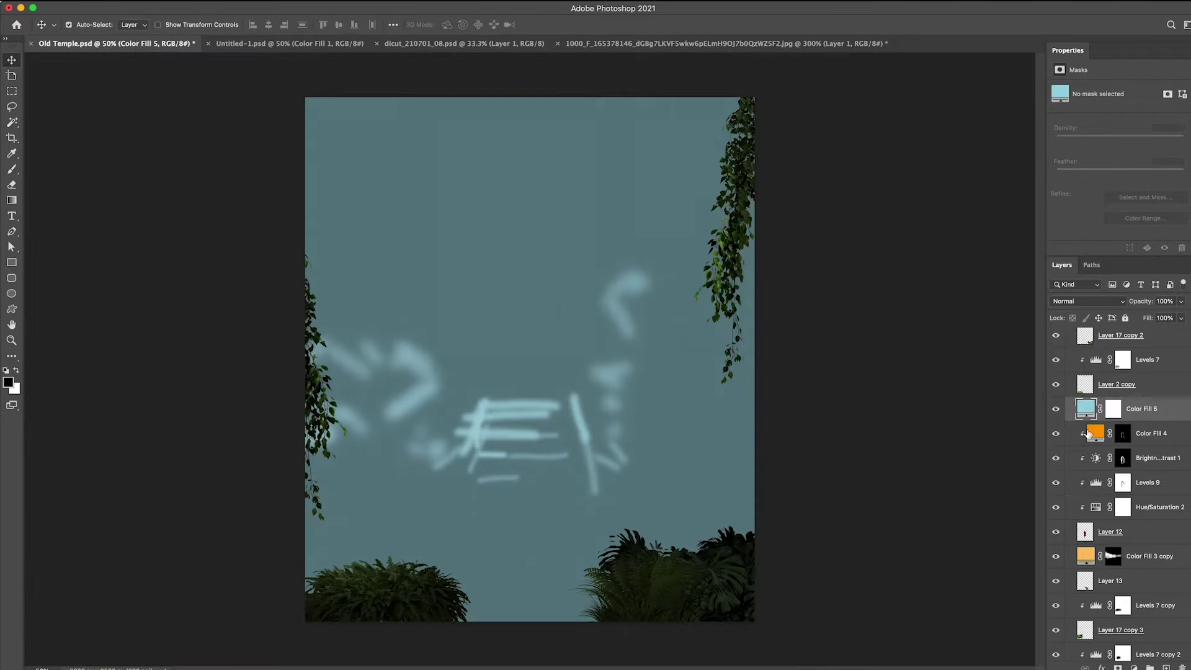
{"action": "key", "text": "ctrl+i"}
{"action": "key", "text": "b"}
{"action": "key", "text": "x"}
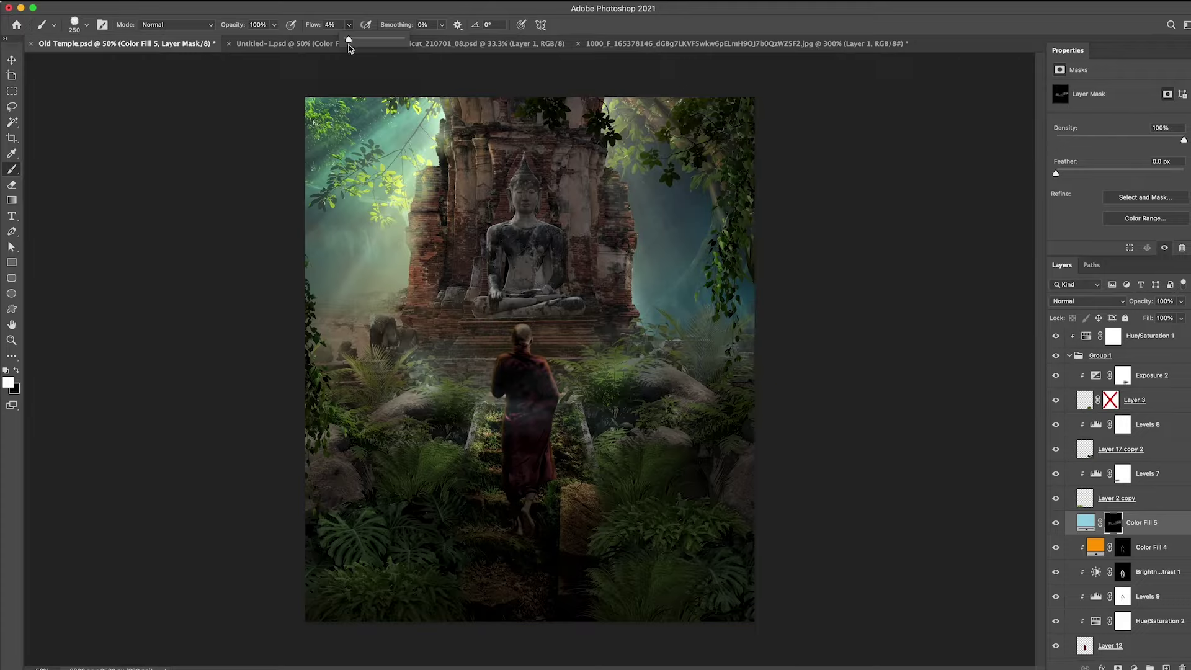
Move Color Fill 5 below Layer 12, change it to blue, and tint the lower-left and right edges
{"action": "left_click_drag", "start_coordinate": [1085, 522], "coordinate": [1091, 657]}
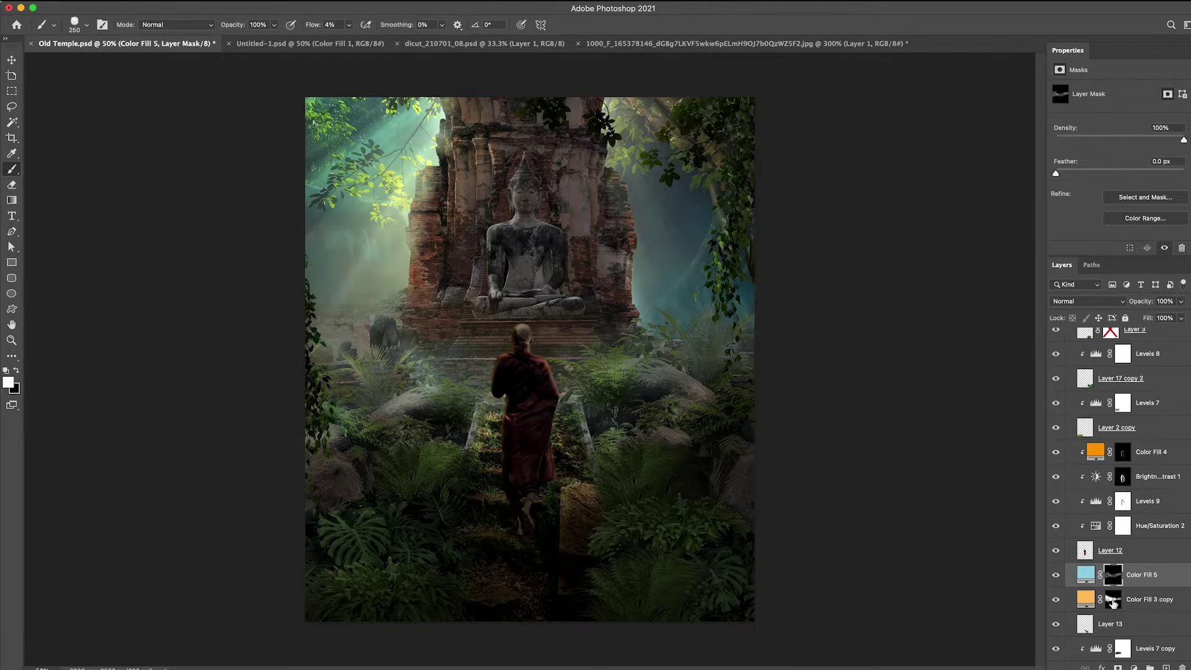
{"action": "double_click", "coordinate": [1086, 575]}
{"action": "mouse_move", "coordinate": [931, 389]}
{"action": "left_mouse_down"}
{"action": "mouse_move", "coordinate": [930, 420]}
{"action": "mouse_move", "coordinate": [930, 354]}
{"action": "left_mouse_up"}
{"action": "left_click", "coordinate": [1030, 282]}
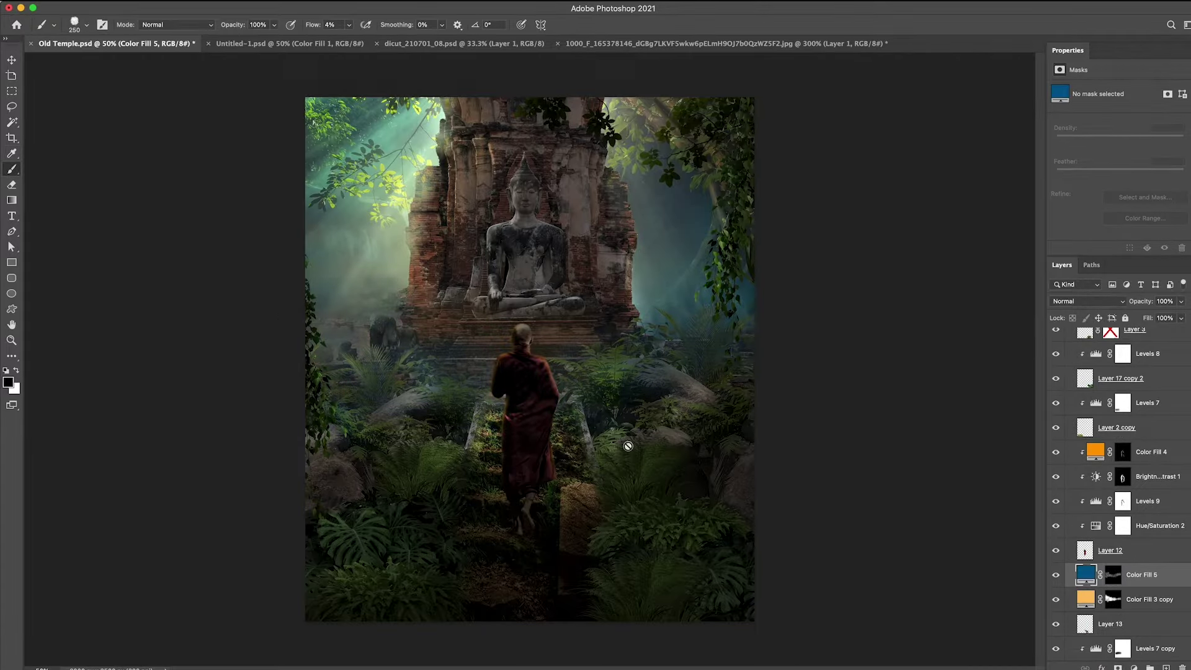
{"action": "key", "text": "bracketright"}
{"action": "key", "text": "bracketright"}
{"action": "left_click_drag", "start_coordinate": [313, 508], "coordinate": [305, 453]}
{"action": "left_click_drag", "start_coordinate": [720, 397], "coordinate": [698, 596]}
Refine the blue mask, move Color Fill 5 above Levels 8, and deepen blue along the bottom
{"action": "key", "text": "bracketleft"}
{"action": "left_click_drag", "start_coordinate": [348, 453], "coordinate": [349, 387]}
{"action": "key", "text": "x"}
{"action": "left_click_drag", "start_coordinate": [1176, 574], "coordinate": [1148, 343]}
{"action": "key", "text": "x"}
{"action": "left_click_drag", "start_coordinate": [595, 610], "coordinate": [310, 596]}
{"action": "key", "text": "bracketright"}
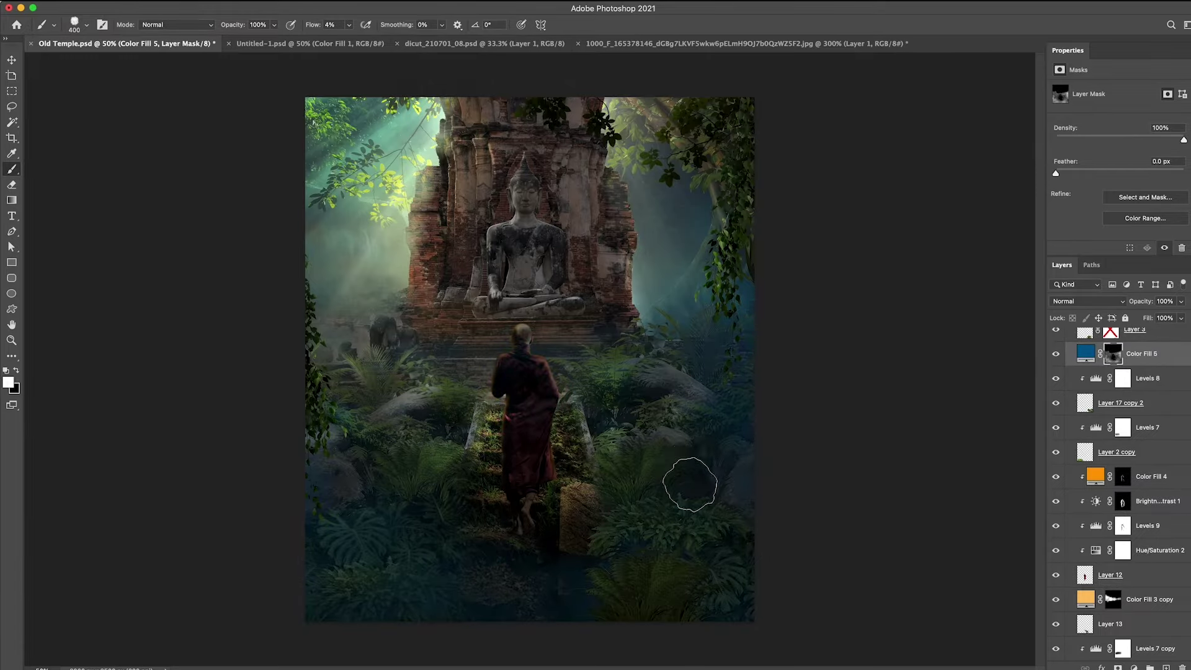
{"action": "double_click", "coordinate": [1085, 353]}
Select Color Fill 4's mask and set a 25 px brush at 100% flow for the rim light
{"action": "key", "text": "Return"}
{"action": "left_click", "coordinate": [1147, 476]}
{"action": "key", "text": "bracketleft"}
{"action": "key", "text": "bracketleft"}
{"action": "key", "text": "bracketleft"}
{"action": "key", "text": "shift+0"}
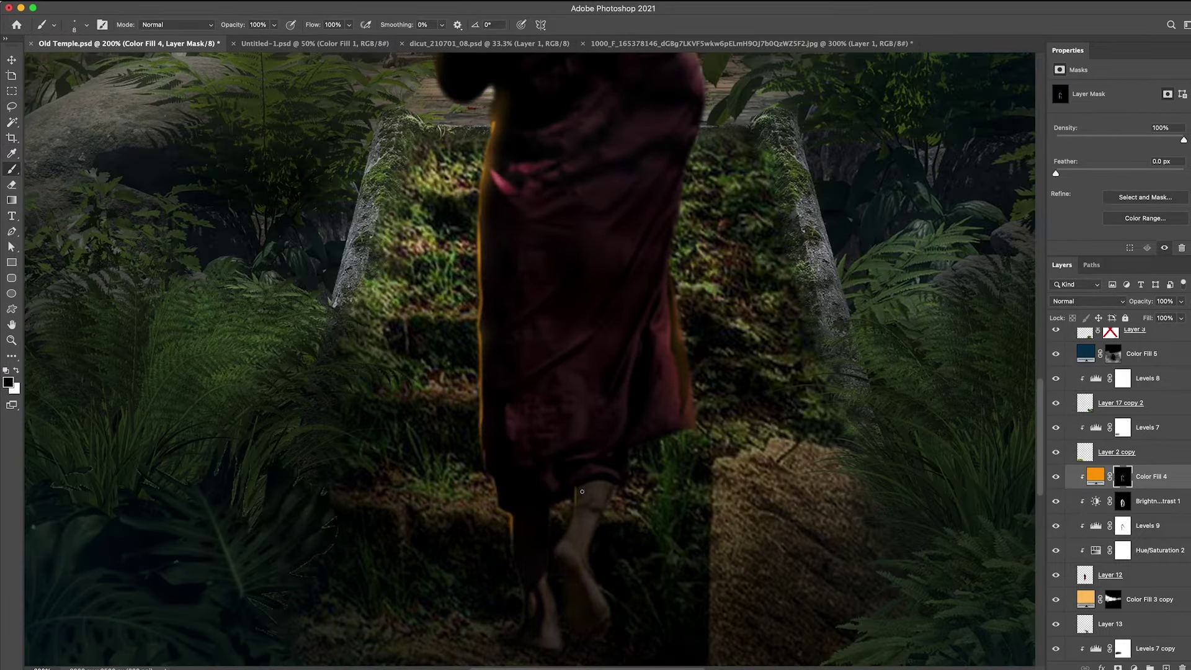
{"action": "scroll", "coordinate": [621, 484], "scroll_direction": "up", "scroll_amount": 3}
{"action": "scroll", "coordinate": [468, 120], "scroll_direction": "up", "scroll_amount": 5}
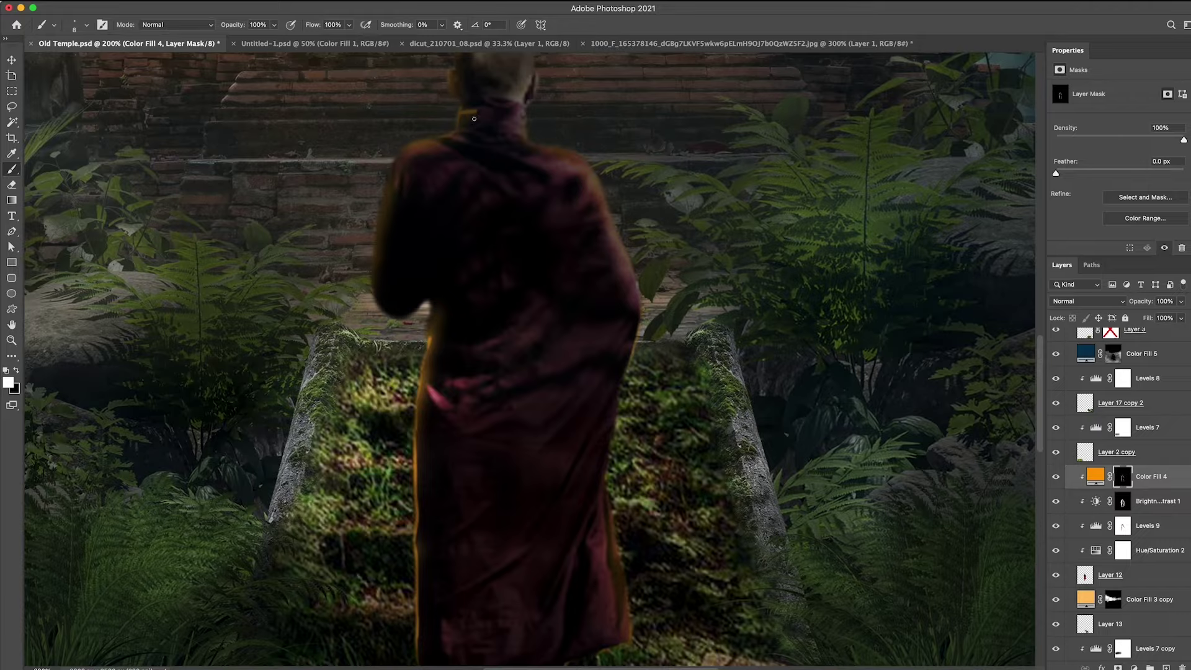
{"action": "right_click", "coordinate": [367, 294]}
{"action": "key", "text": "Return"}
{"action": "key", "text": "ctrl+0"}
{"action": "key", "text": "z"}
Set Color Fill 4 to Screen and paint white rim light around the monk's head
{"action": "left_click", "coordinate": [1086, 301]}
{"action": "left_click", "coordinate": [1082, 415]}
{"action": "left_click", "coordinate": [372, 335]}
{"action": "key", "text": "b"}
{"action": "key", "text": "x"}
{"action": "key", "text": "x"}
{"action": "key", "text": "x"}
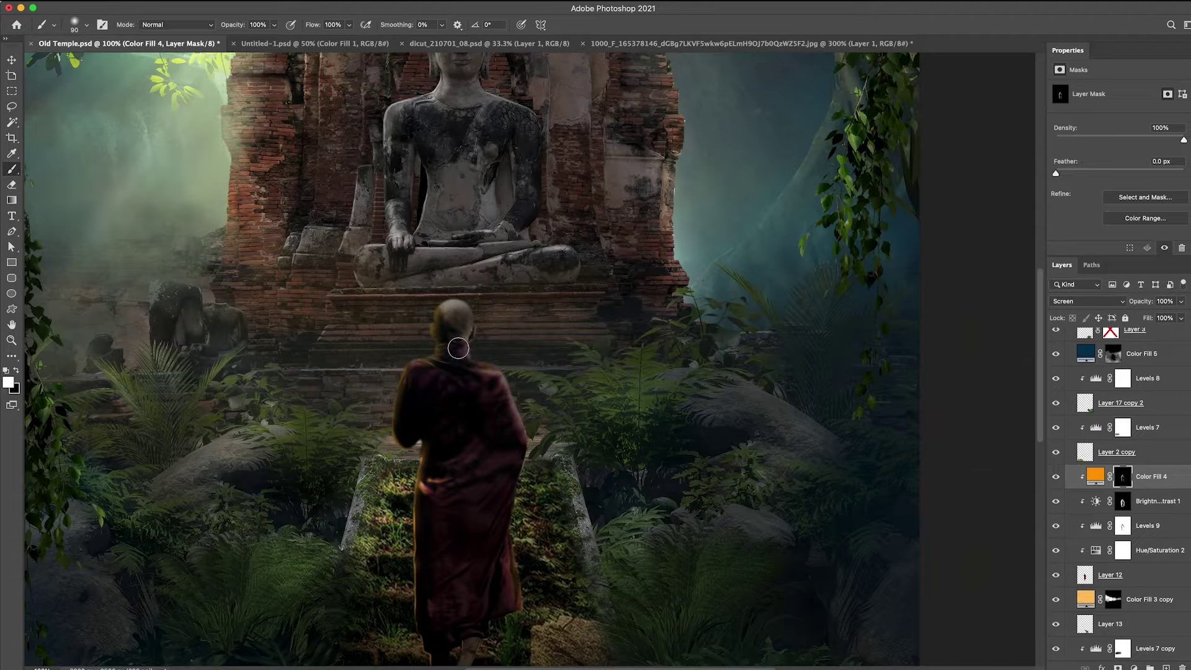
{"action": "scroll", "coordinate": [438, 323], "scroll_direction": "up", "scroll_amount": 3}
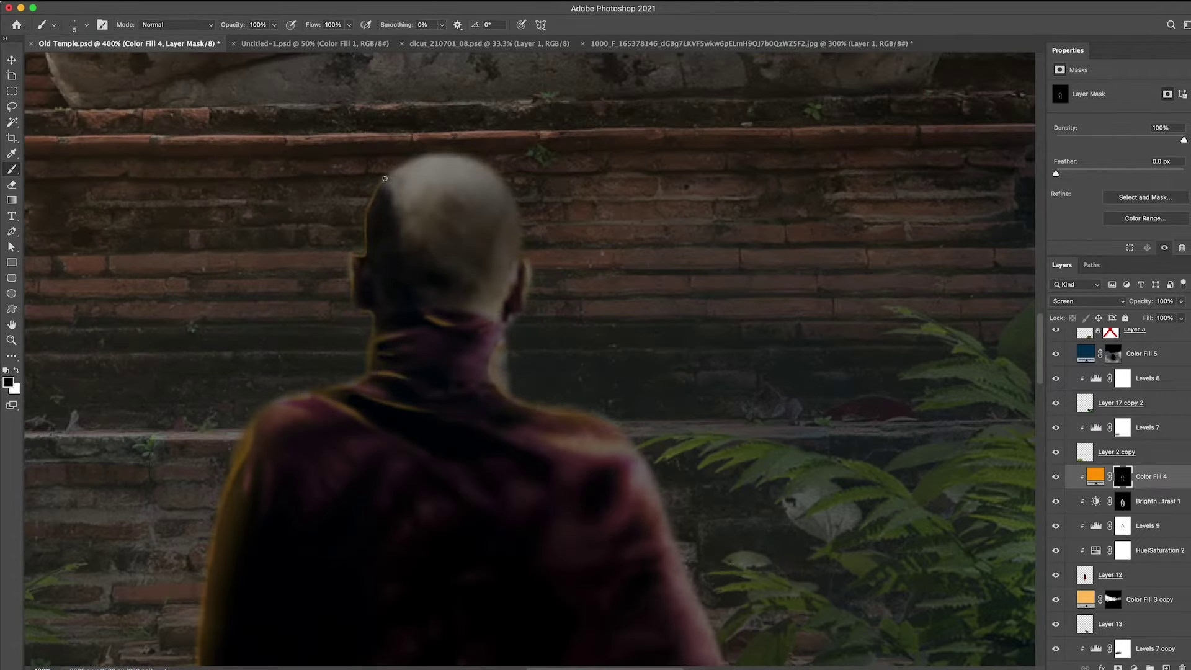
{"action": "key", "text": "x"}
{"action": "key", "text": "ctrl+0"}
{"action": "key", "text": "v"}
{"action": "left_click", "coordinate": [547, 459]}
{"action": "left_click", "coordinate": [600, 518]}
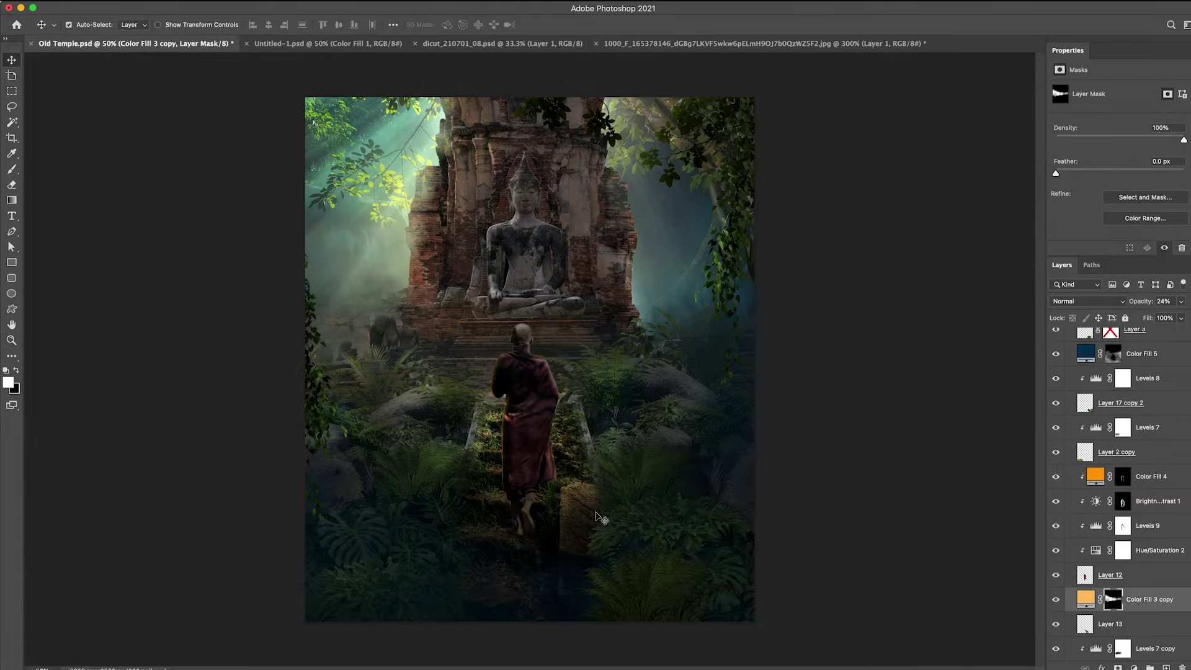
Add a f9d06e yellow Solid Color fill with inverted mask and paint a glow left of the Buddha
{"action": "scroll", "coordinate": [1116, 497], "scroll_direction": "down", "scroll_amount": 5}
{"action": "left_click", "coordinate": [1139, 384]}
{"action": "left_click", "coordinate": [1134, 667]}
{"action": "type", "text": "f9d06e"}
{"action": "key", "text": "Return"}
{"action": "key", "text": "ctrl+i"}
{"action": "key", "text": "b"}
{"action": "key", "text": "x"}
{"action": "left_click_drag", "start_coordinate": [430, 287], "coordinate": [428, 198]}
{"action": "key", "text": "bracketleft"}
{"action": "key", "text": "bracketleft"}
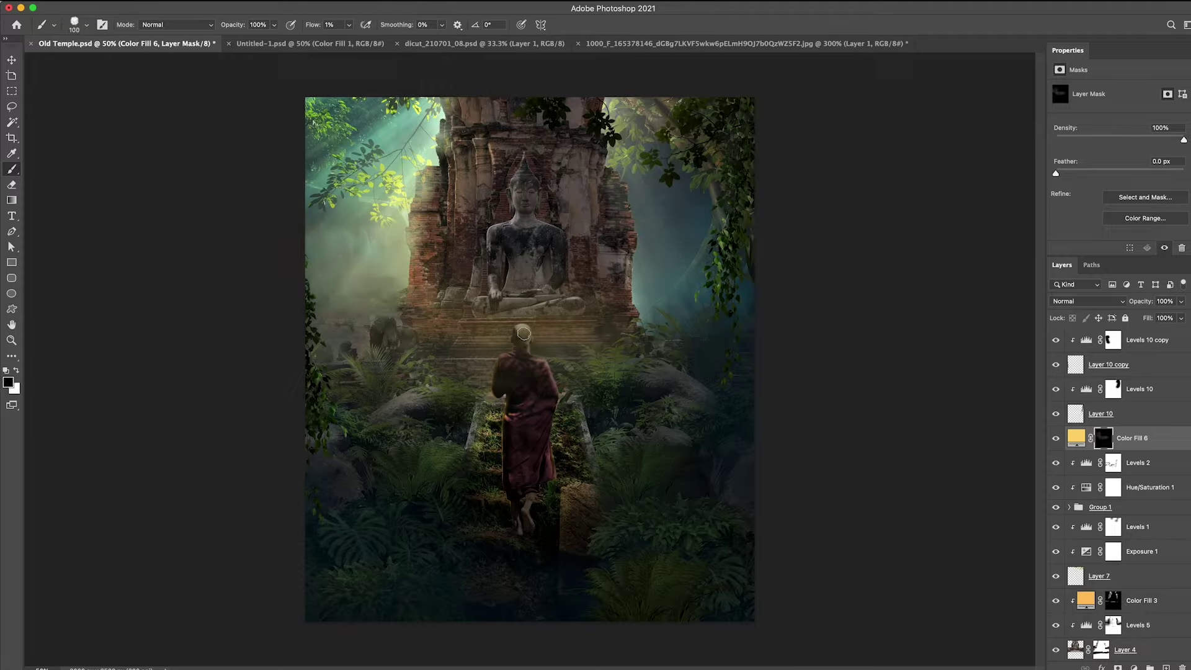
{"action": "left_click", "coordinate": [1087, 300]}
Scale the monk layers to 75%, move them lower on the stairs, and group them as Monk
{"action": "left_click", "coordinate": [1148, 424], "text": "shift"}
{"action": "key", "text": "ctrl+t"}
{"action": "left_click_drag", "start_coordinate": [754, 620], "coordinate": [710, 585]}
{"action": "mouse_move", "coordinate": [567, 296]}
{"action": "left_mouse_down"}
{"action": "mouse_move", "coordinate": [586, 309]}
{"action": "mouse_move", "coordinate": [592, 339]}
{"action": "left_mouse_up"}
{"action": "key", "text": "Return"}
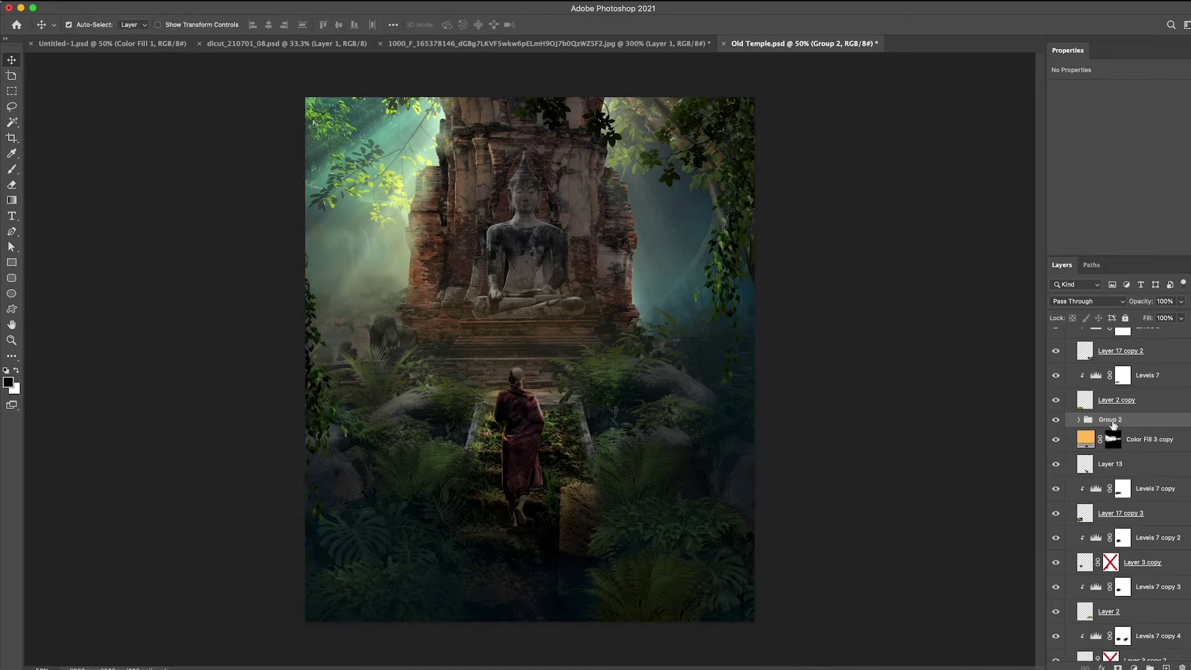
{"action": "key", "text": "ctrl+g"}
Check the monk's feet, touch up the Brightness/Contrast mask, and drag the fern into Untitled-1
{"action": "key", "text": "z"}
{"action": "left_click", "coordinate": [497, 511]}
{"action": "key", "text": "b"}
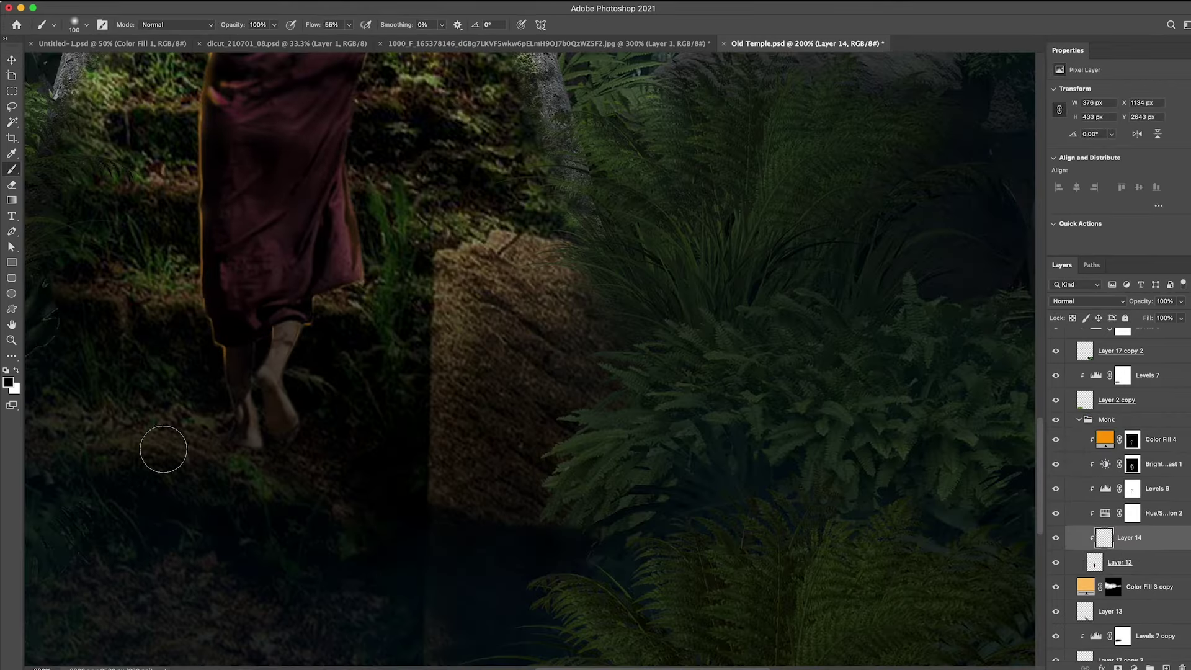
{"action": "key", "text": "ctrl+minus"}
{"action": "key", "text": "ctrl+minus"}
{"action": "key", "text": "ctrl+minus"}
{"action": "key", "text": "v"}
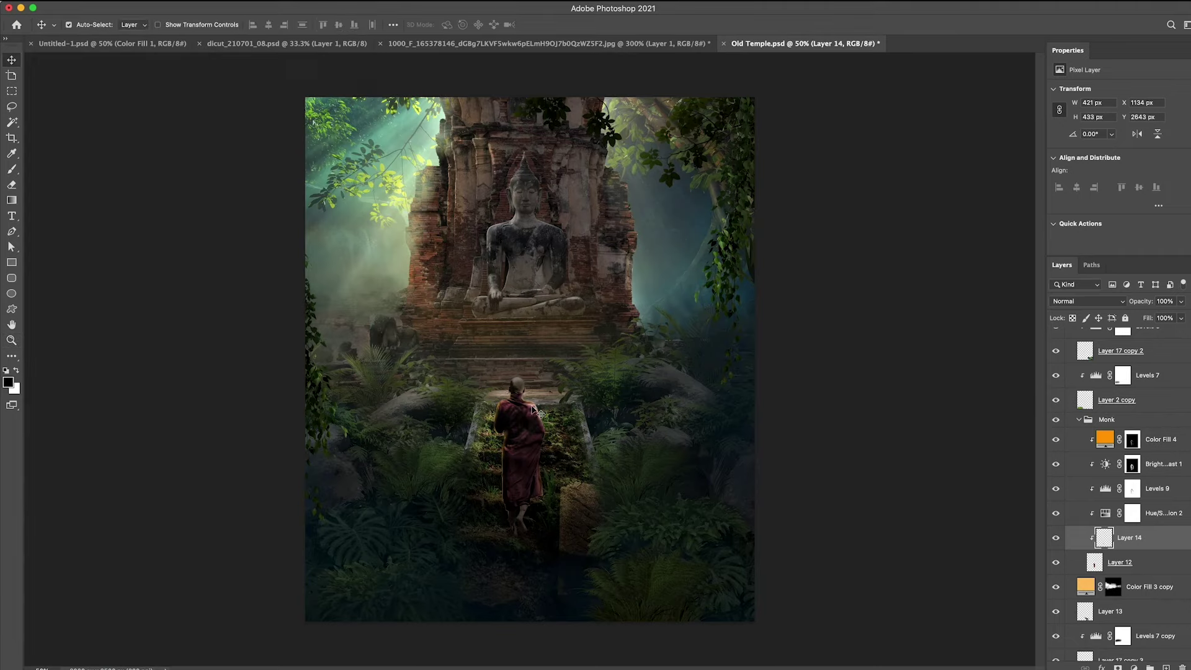
{"action": "key", "text": "alt+bracketright"}
{"action": "key", "text": "alt+bracketright"}
{"action": "key", "text": "alt+bracketright"}
{"action": "key", "text": "b"}
{"action": "key", "text": "v"}
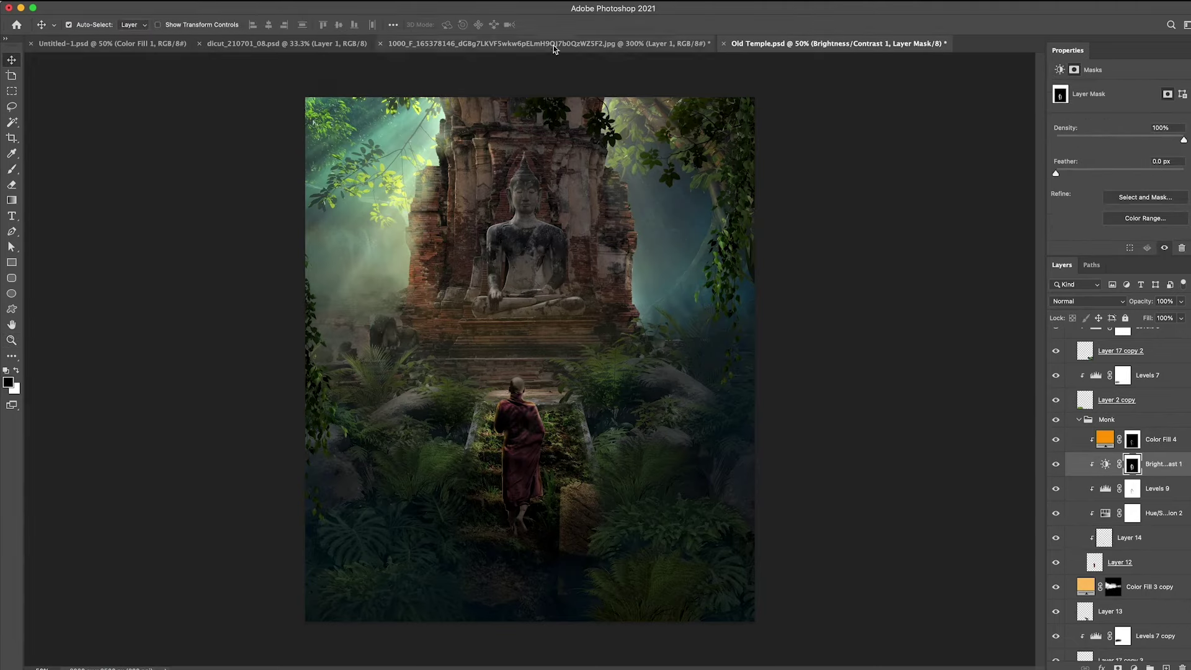
{"action": "key", "text": "ctrl+Tab"}
{"action": "key", "text": "ctrl+Tab"}
{"action": "mouse_move", "coordinate": [403, 223]}
{"action": "left_mouse_down"}
{"action": "mouse_move", "coordinate": [345, 341]}
{"action": "mouse_move", "coordinate": [506, 410]}
{"action": "left_mouse_up"}
Position the fern along the bottom foreground and zoom in on the monk and steps
{"action": "key", "text": "ctrl+t"}
{"action": "left_click_drag", "start_coordinate": [445, 502], "coordinate": [445, 554]}
{"action": "key", "text": "Return"}
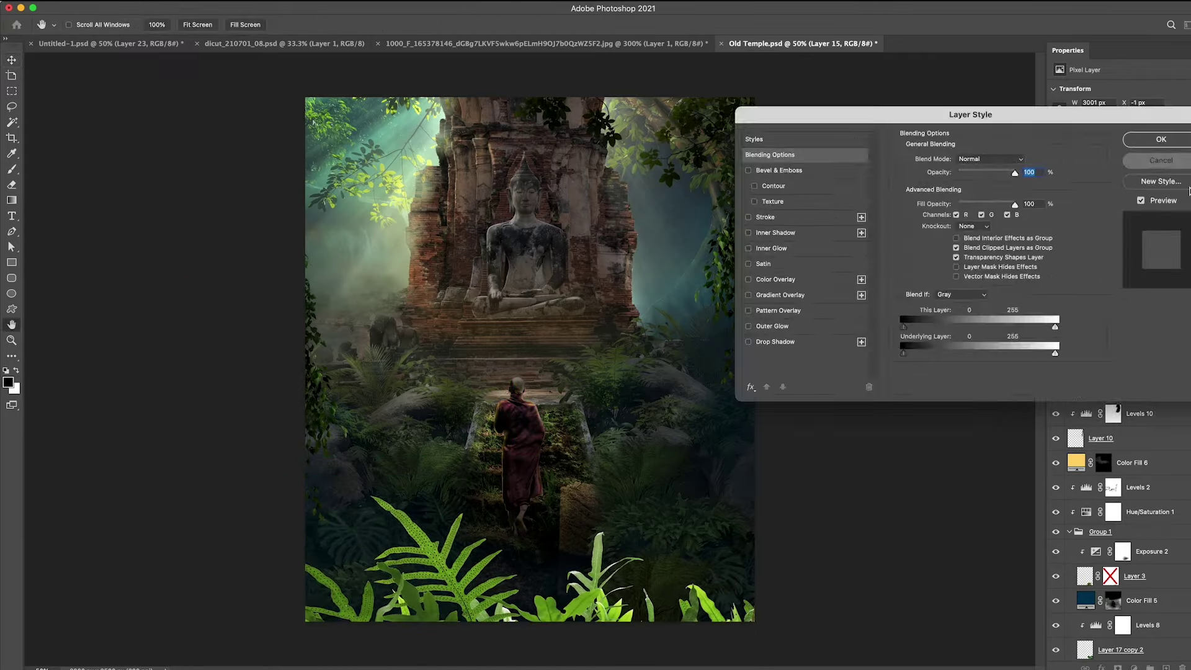
{"action": "key", "text": "ctrl+plus"}
{"action": "key", "text": "ctrl+plus"}
{"action": "key", "text": "b"}
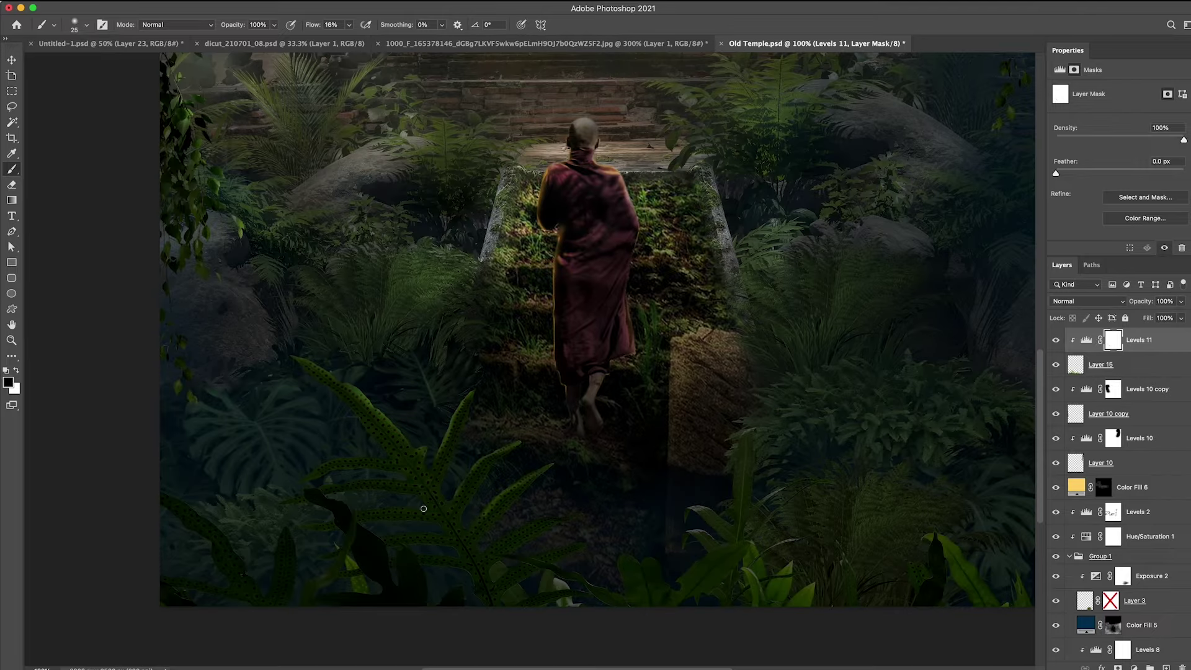
{"action": "scroll", "coordinate": [424, 508], "scroll_direction": "right", "scroll_amount": 5}
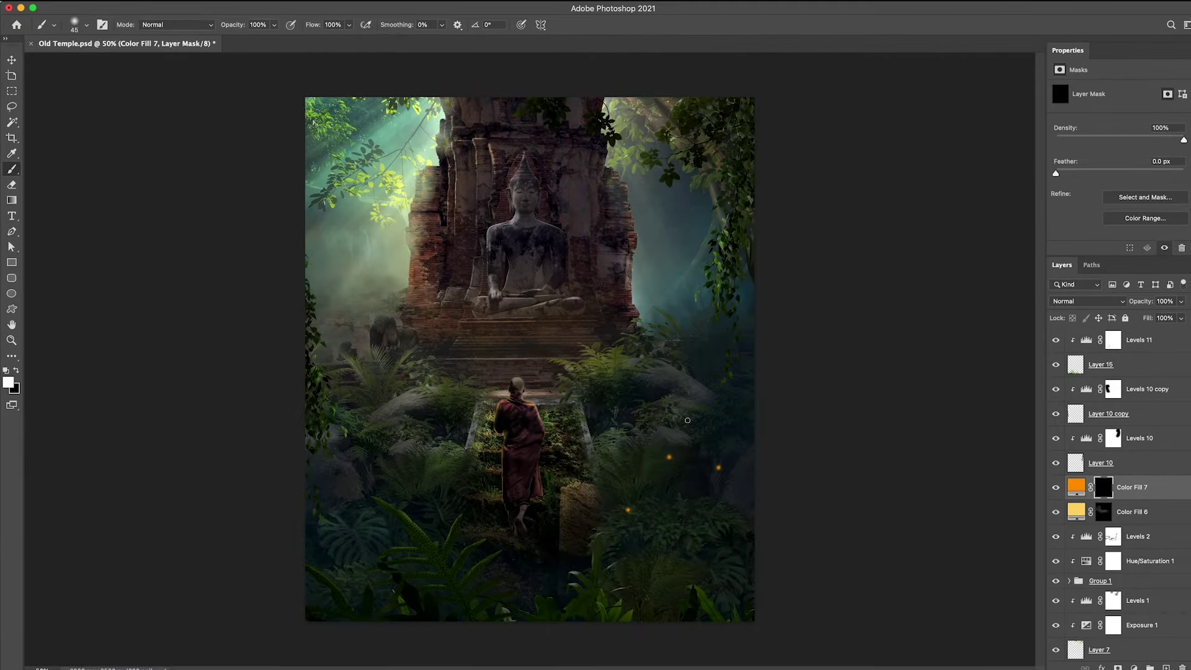
Paint scattered firefly glows across the jungle on Color Fill 7's mask with an enlarged scatter brush
{"action": "key", "text": "F5"}
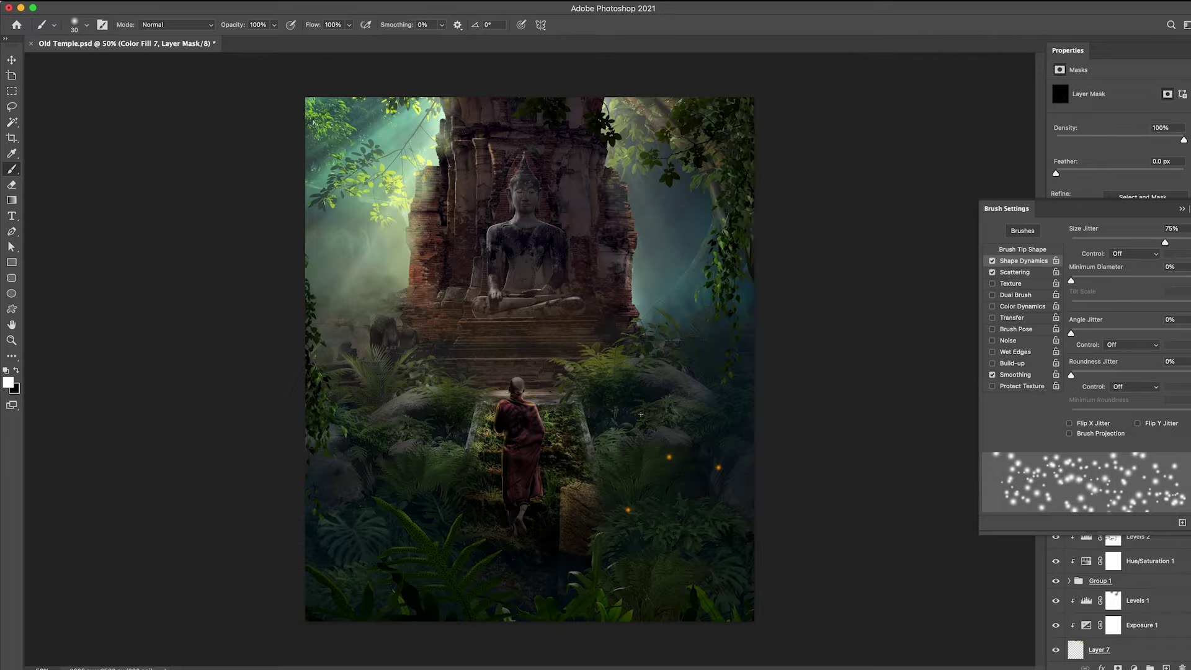
{"action": "key", "text": "bracketright"}
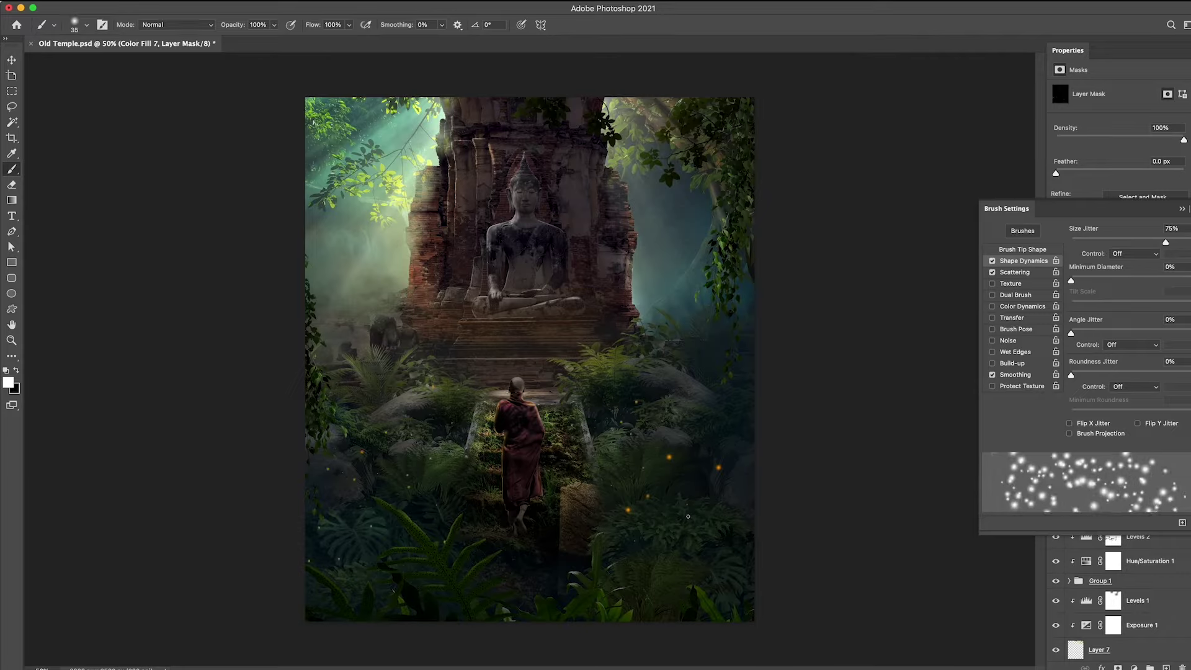
{"action": "key", "text": "bracketright"}
{"action": "left_click_drag", "start_coordinate": [560, 479], "coordinate": [347, 407]}
{"action": "key", "text": "F5"}
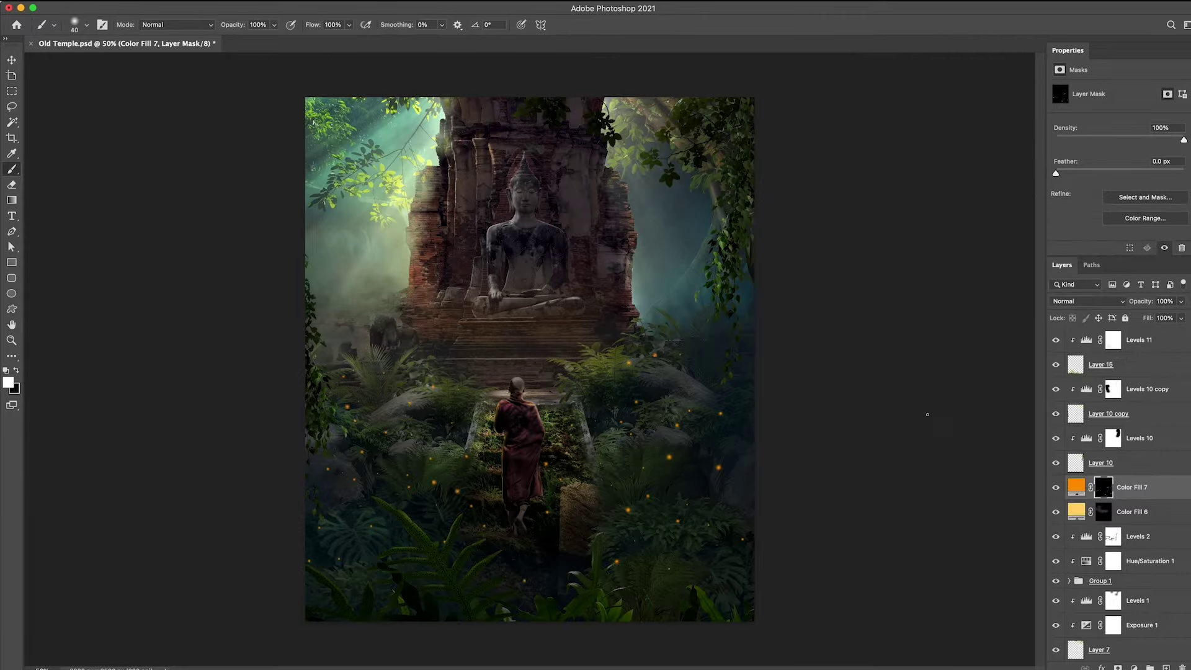
Set the orange firefly fill to Linear Dodge (Add) and lower its opacity
{"action": "double_click", "coordinate": [1076, 486]}
{"action": "key", "text": "Return"}
{"action": "left_click_drag", "start_coordinate": [1181, 301], "coordinate": [1157, 318]}
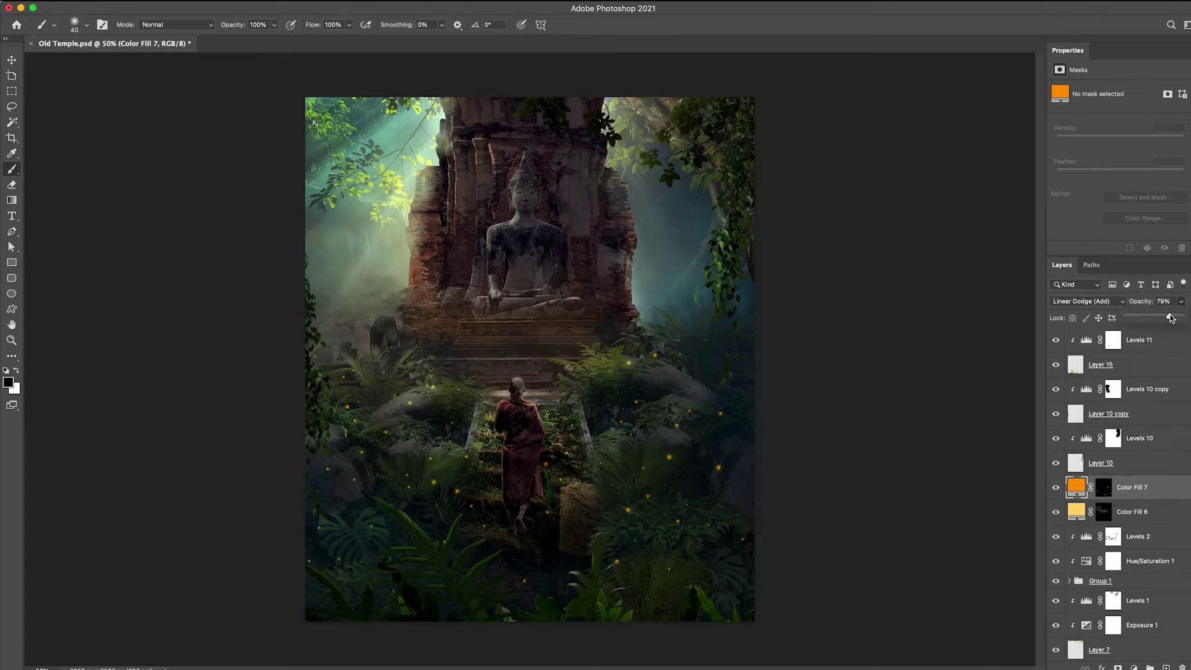
{"action": "key", "text": "ctrl+backslash"}
{"action": "key", "text": "x"}
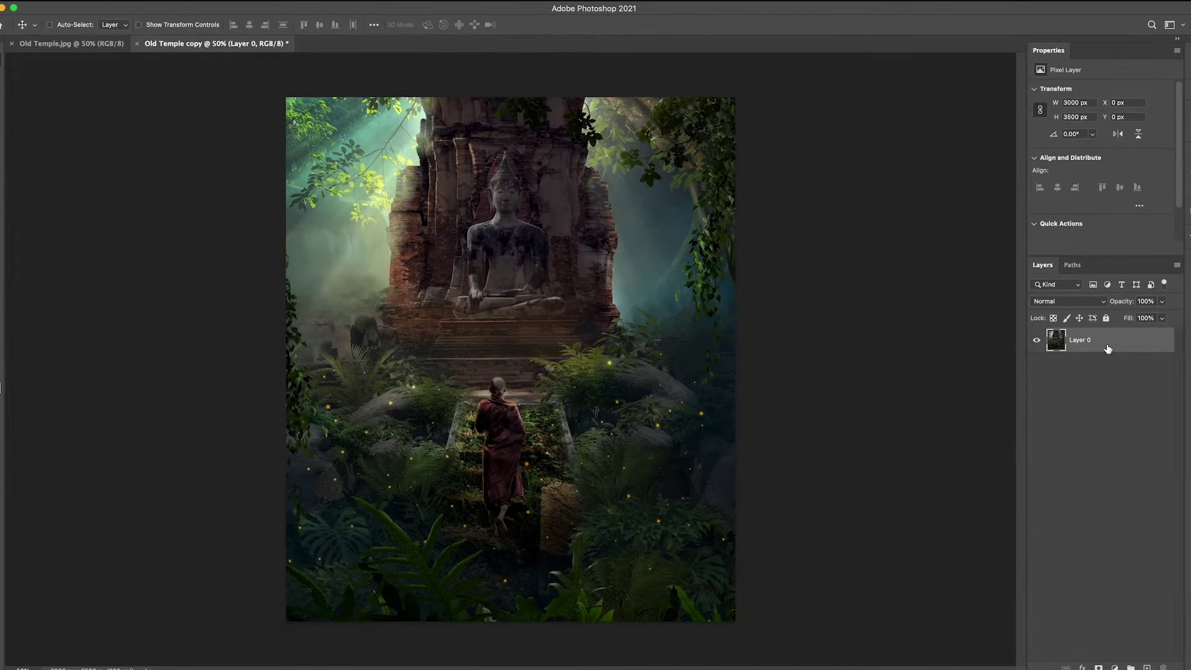
Convert Layer 0 to a smart object and launch the Dehancer Film filter on it
{"action": "right_click", "coordinate": [1106, 351]}
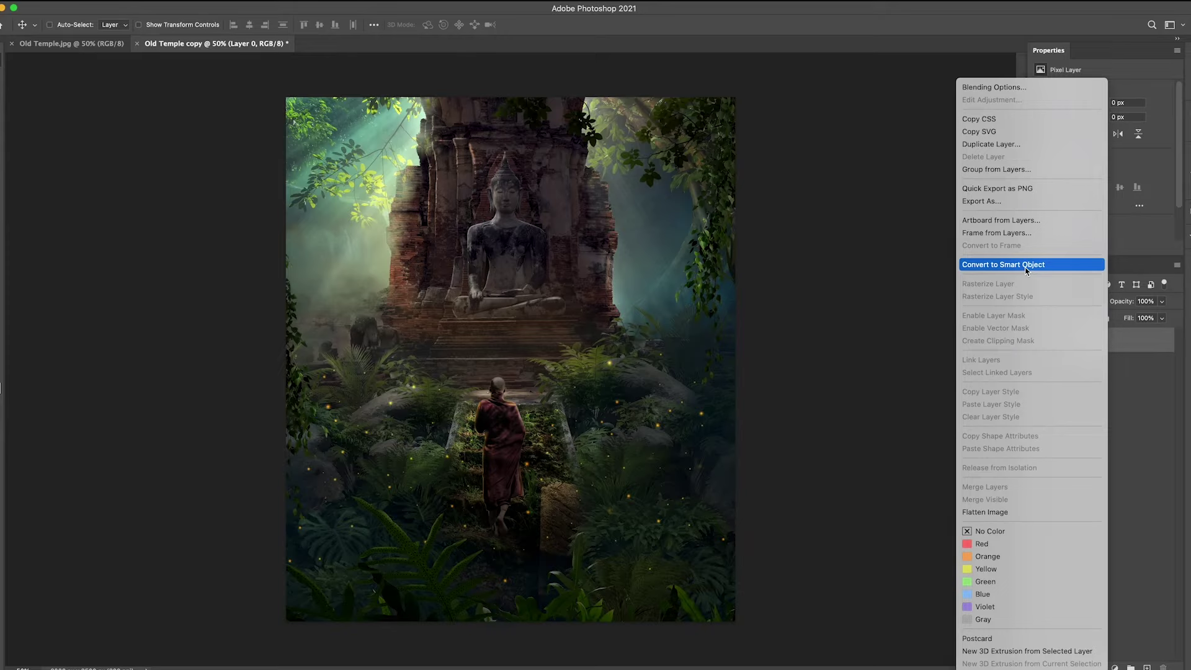
{"action": "left_click", "coordinate": [1026, 265]}
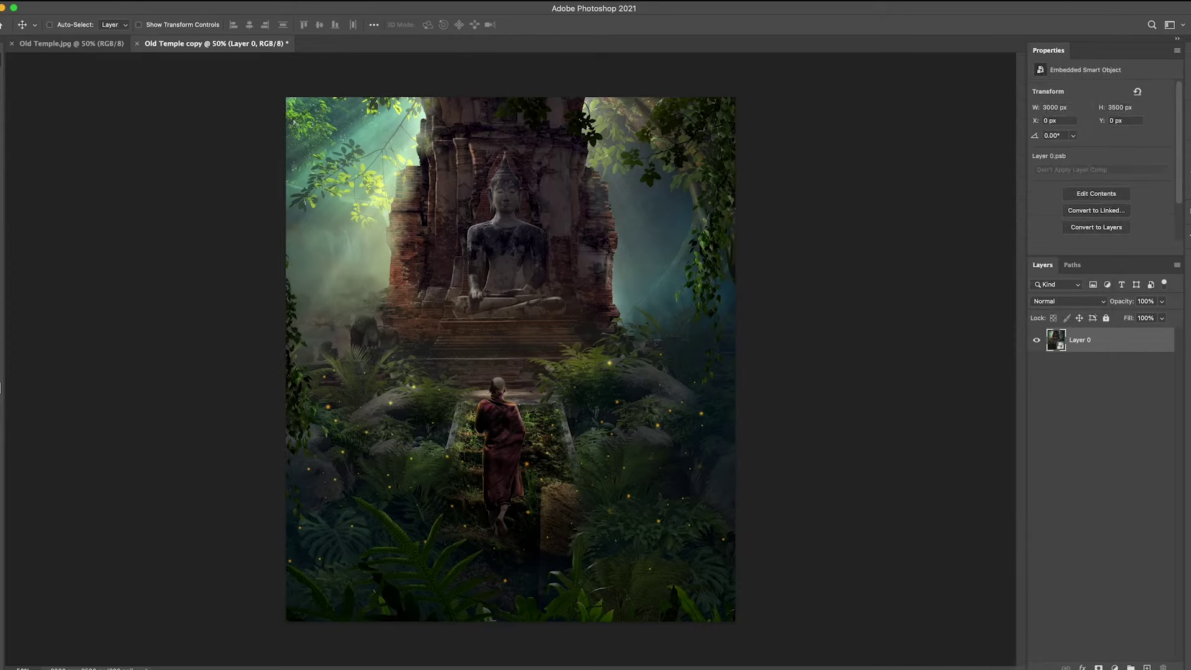
{"action": "left_click", "coordinate": [273, 2]}
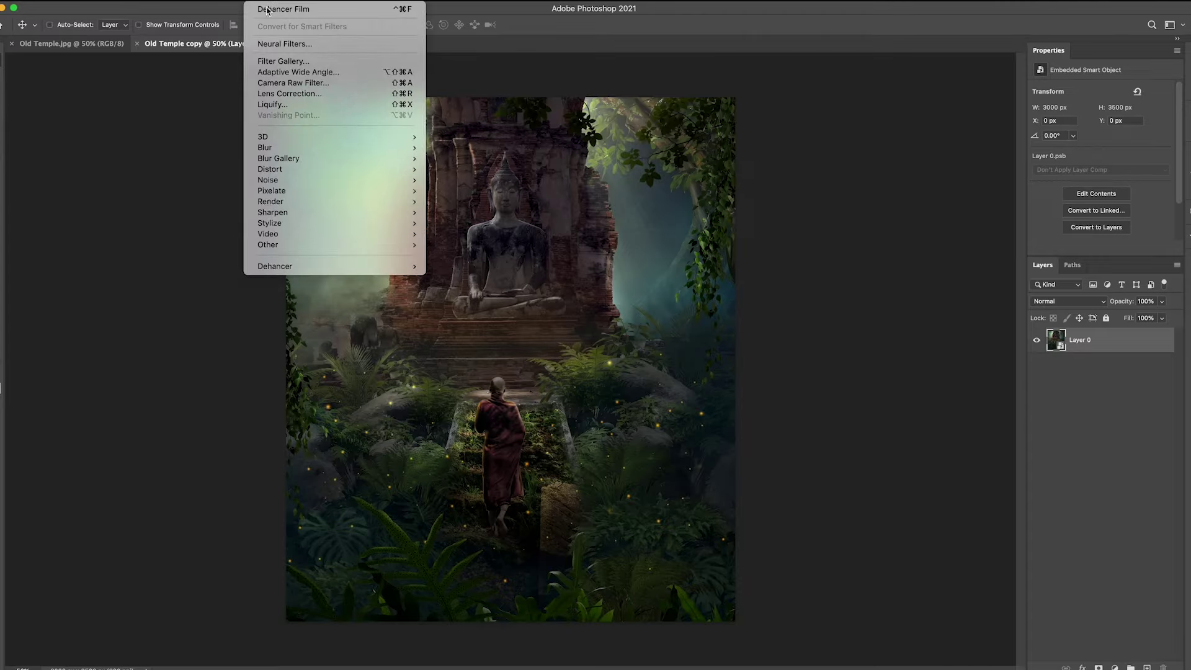
{"action": "mouse_move", "coordinate": [275, 267]}
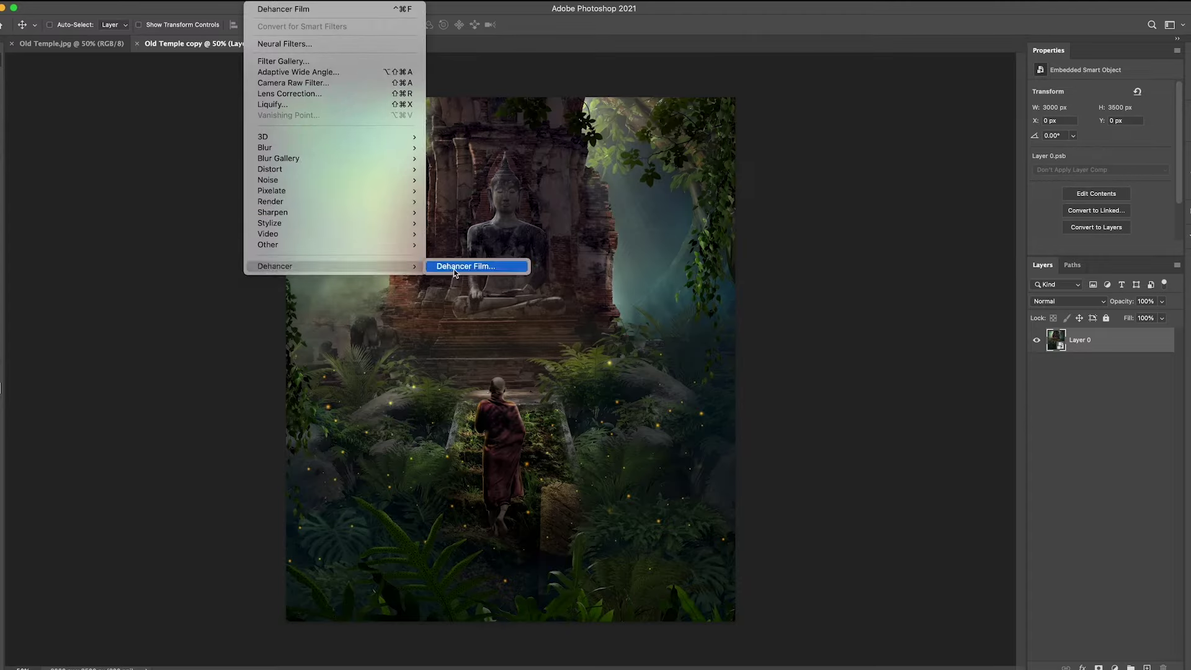
{"action": "left_click", "coordinate": [454, 271]}
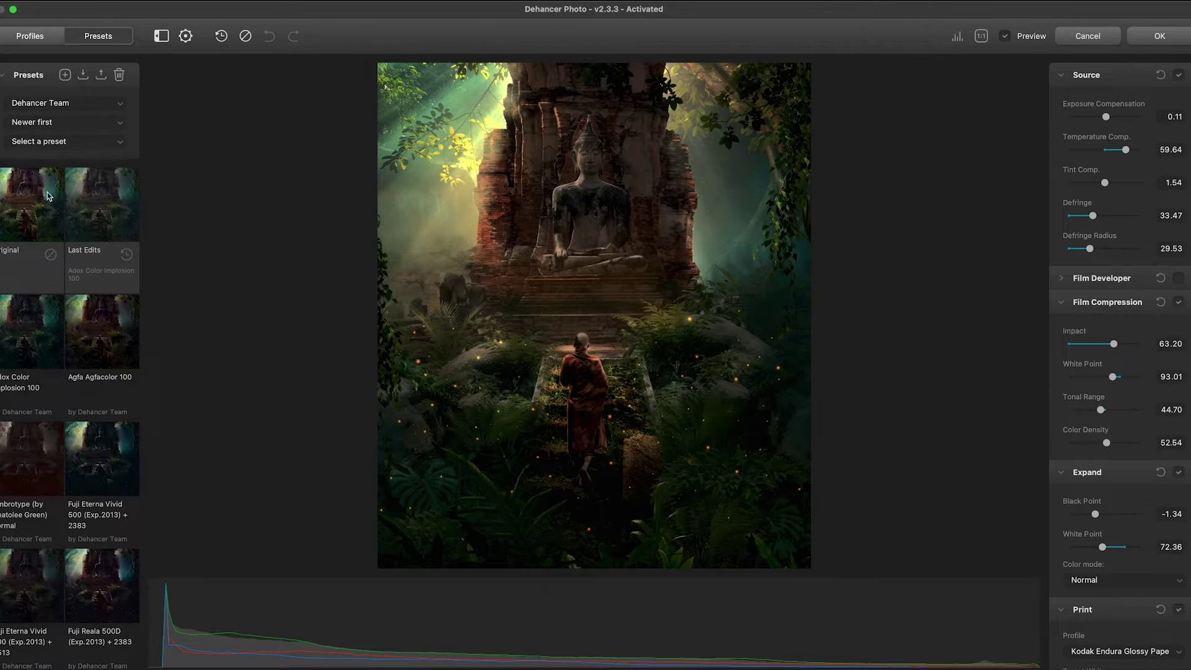
Preview the Last Edits, Agfa Agfacolor 100, Fuji Eterna Vivid and Ambrotype film presets
{"action": "left_click", "coordinate": [115, 103]}
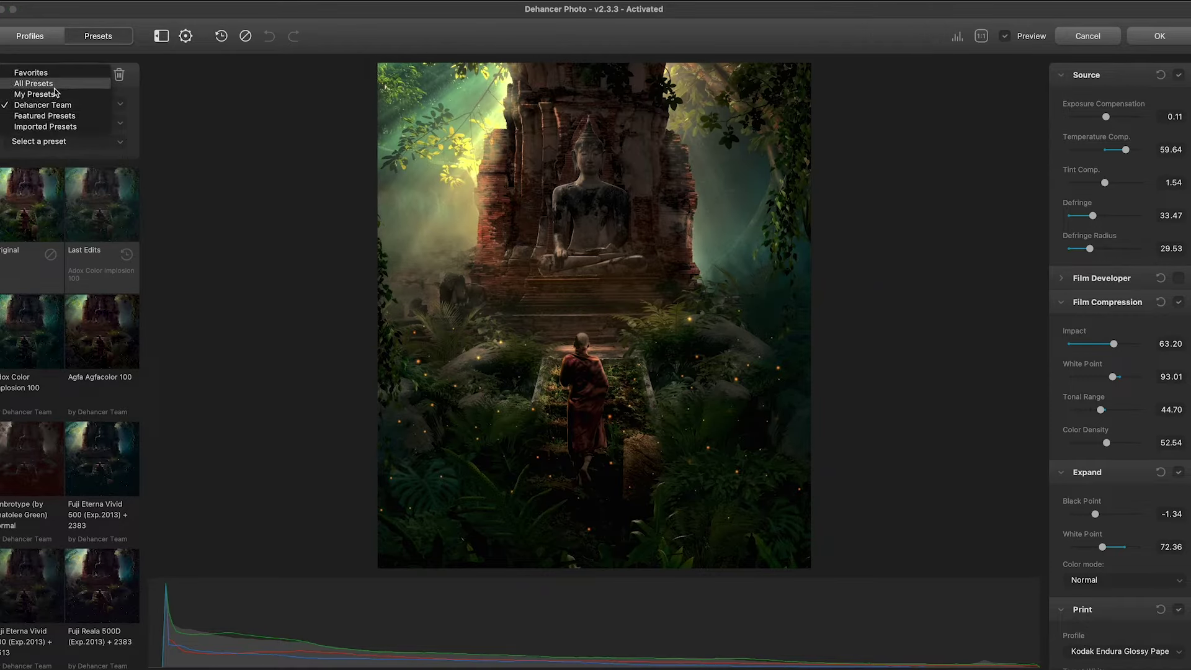
{"action": "left_click", "coordinate": [178, 102]}
{"action": "left_click", "coordinate": [96, 213]}
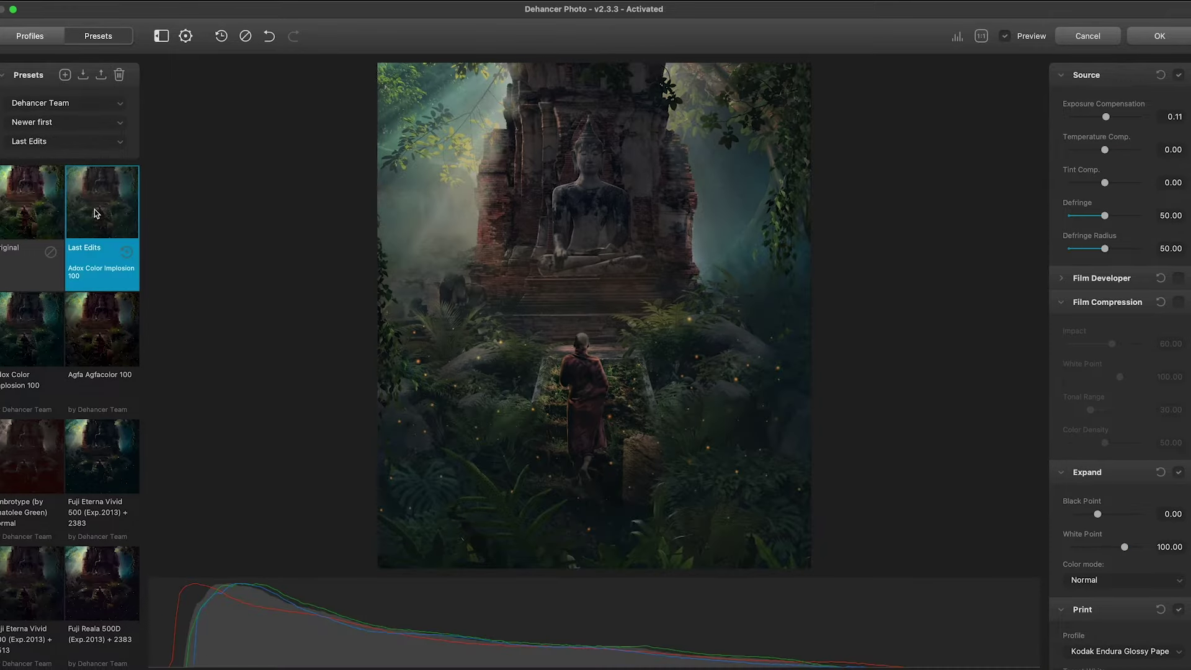
{"action": "left_click", "coordinate": [98, 342]}
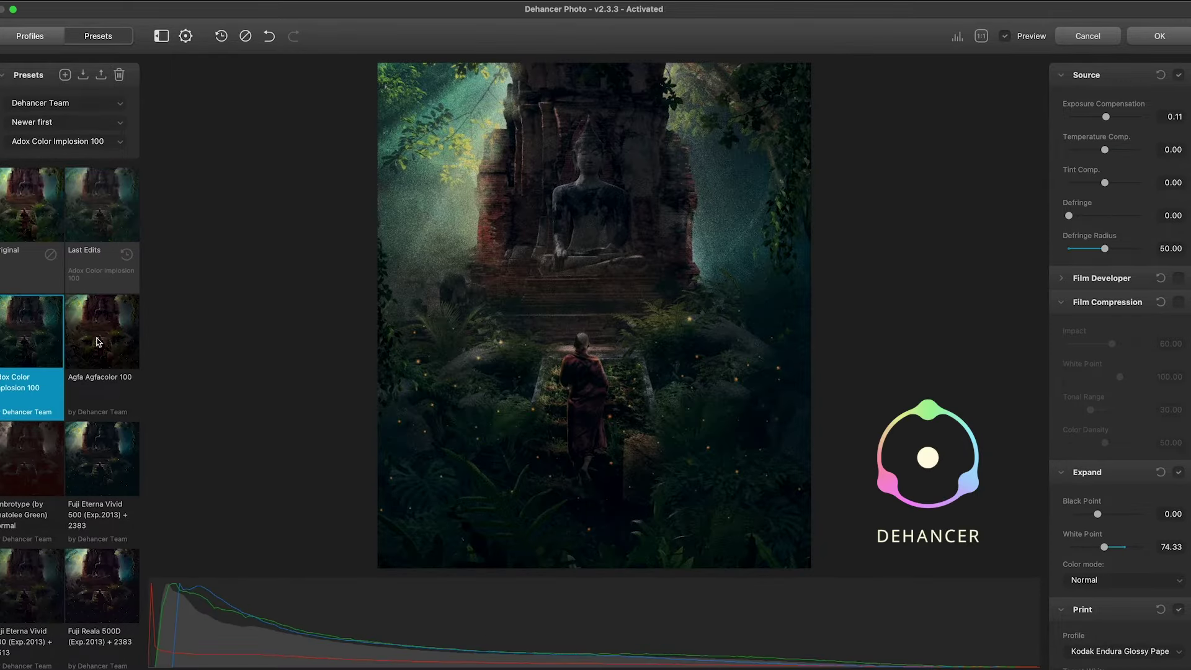
{"action": "scroll", "coordinate": [98, 342], "scroll_direction": "down", "scroll_amount": 2}
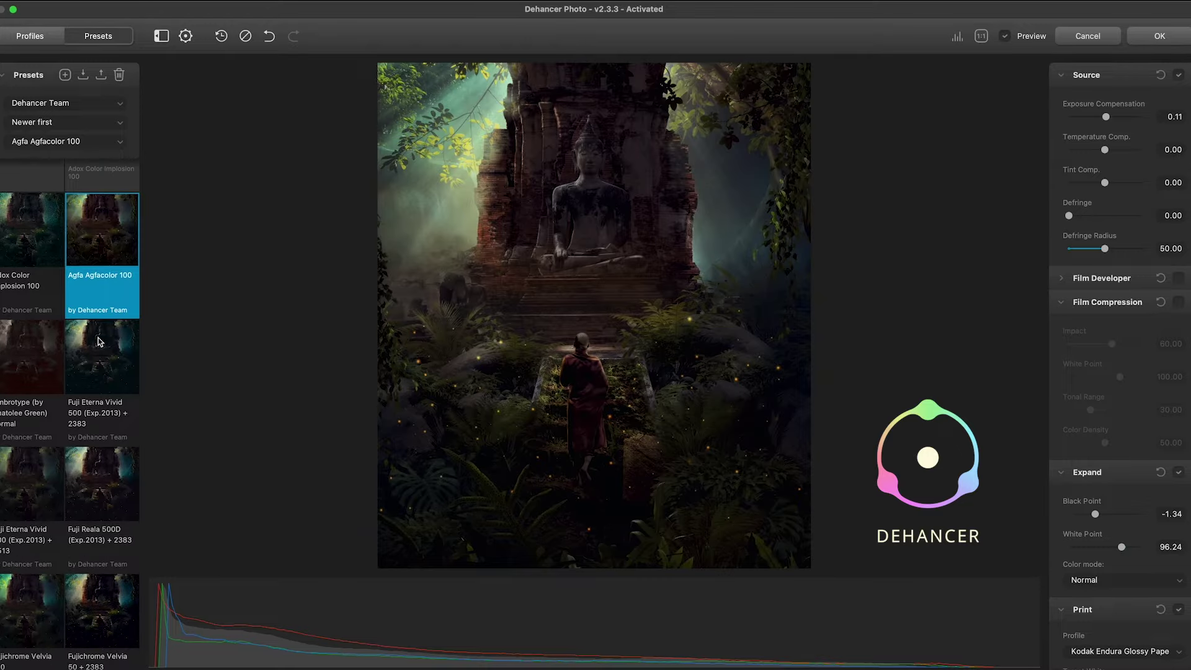
{"action": "left_click", "coordinate": [98, 342]}
{"action": "left_click", "coordinate": [31, 373]}
Preview Kodak Aerocolor IV 125, Kodak Ektar 25 + 2383 and Ektar 25 with Endura paper
{"action": "scroll", "coordinate": [29, 384], "scroll_direction": "down", "scroll_amount": 3}
{"action": "scroll", "coordinate": [30, 392], "scroll_direction": "down", "scroll_amount": 1}
{"action": "scroll", "coordinate": [39, 402], "scroll_direction": "down", "scroll_amount": 2}
{"action": "scroll", "coordinate": [25, 472], "scroll_direction": "down", "scroll_amount": 1}
{"action": "left_click", "coordinate": [9, 552]}
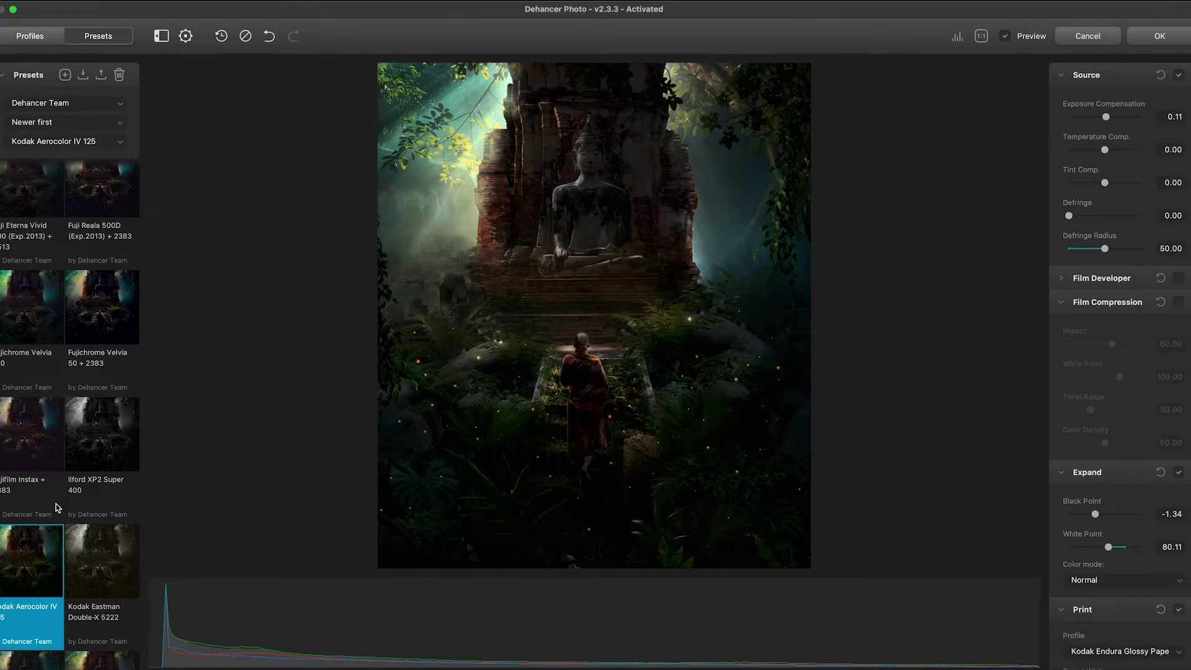
{"action": "scroll", "coordinate": [49, 515], "scroll_direction": "down", "scroll_amount": 1}
{"action": "scroll", "coordinate": [31, 552], "scroll_direction": "down", "scroll_amount": 1}
{"action": "left_click", "coordinate": [28, 554]}
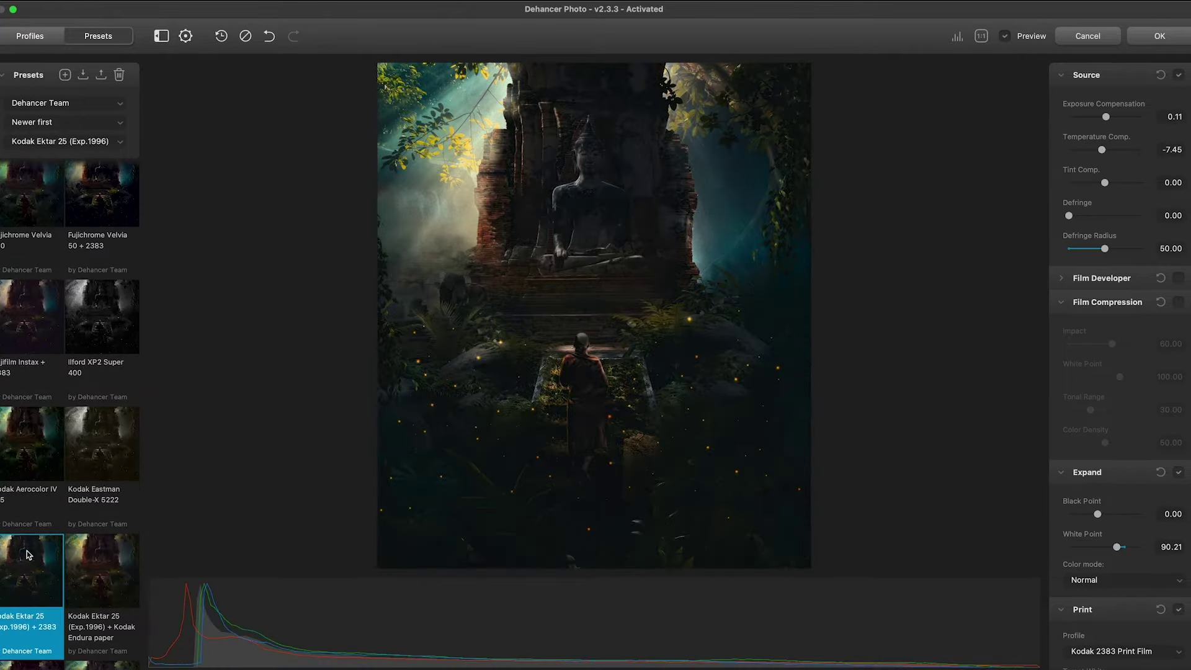
{"action": "left_click", "coordinate": [97, 560]}
Preview the Polaroid Polachrome and Prokudin-Gorskiy 1906 film presets
{"action": "scroll", "coordinate": [114, 521], "scroll_direction": "down", "scroll_amount": 4}
{"action": "scroll", "coordinate": [114, 521], "scroll_direction": "down", "scroll_amount": 1}
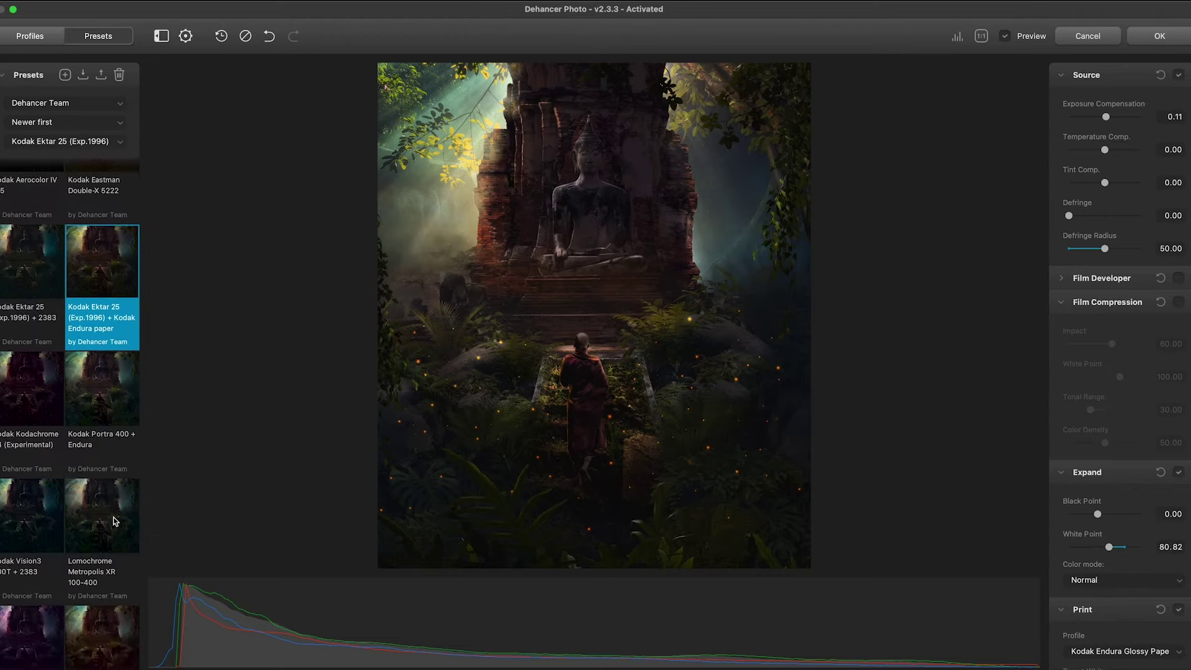
{"action": "scroll", "coordinate": [113, 521], "scroll_direction": "down", "scroll_amount": 1}
{"action": "scroll", "coordinate": [96, 413], "scroll_direction": "down", "scroll_amount": 2}
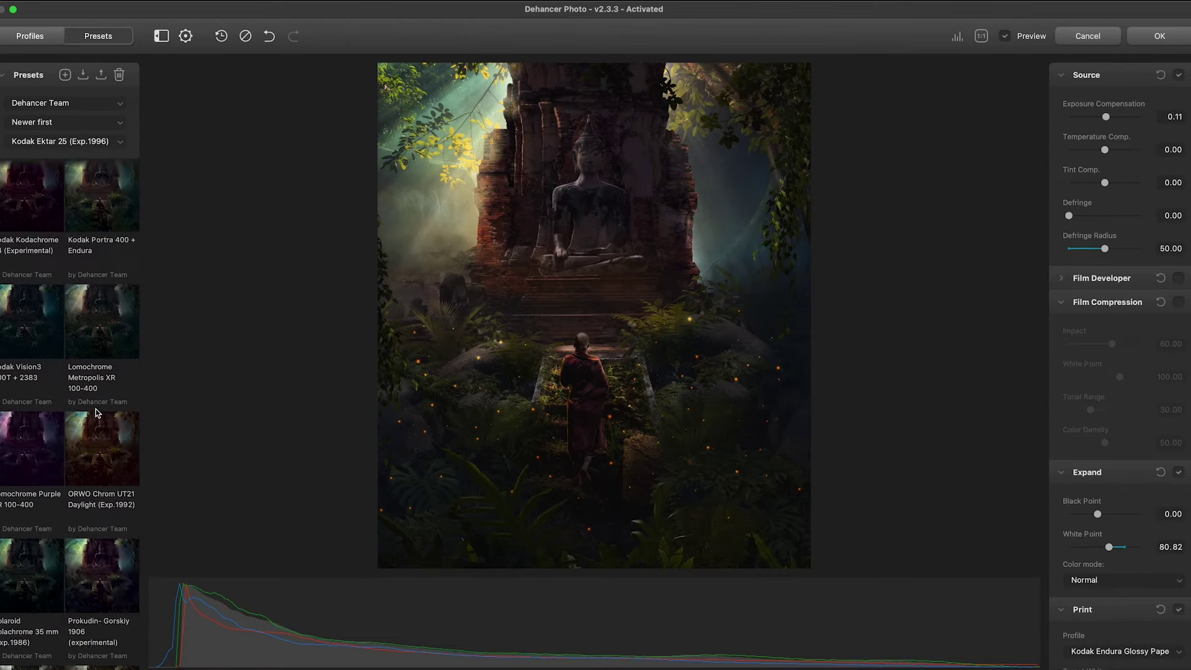
{"action": "left_click", "coordinate": [51, 534]}
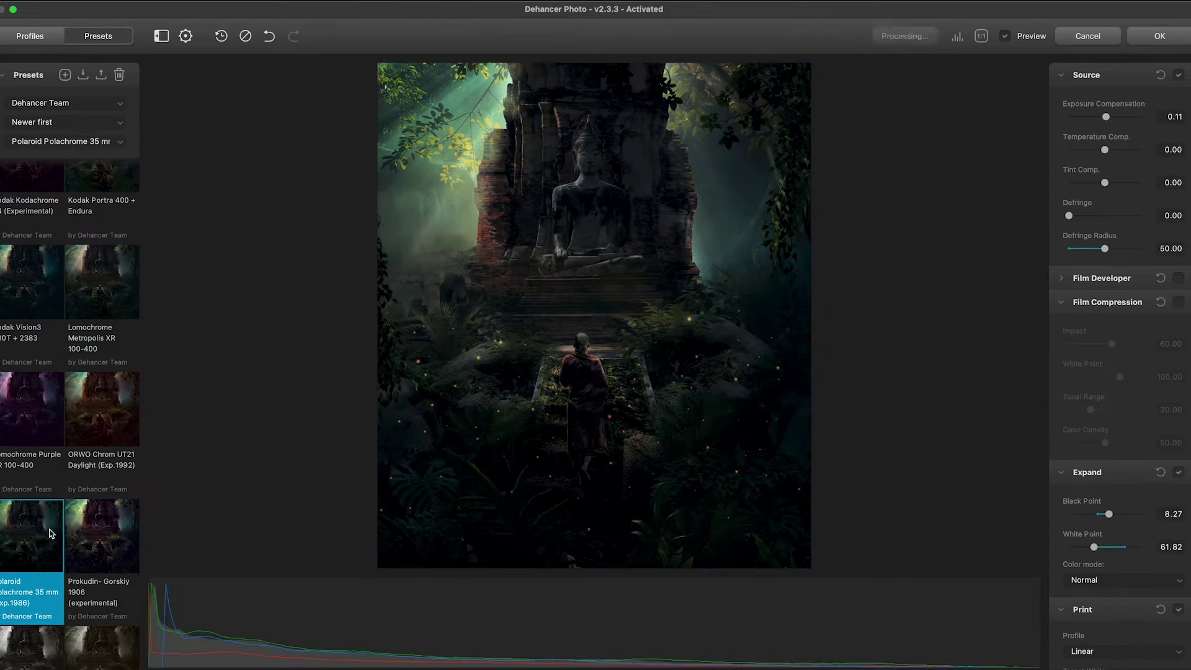
{"action": "left_click", "coordinate": [91, 535]}
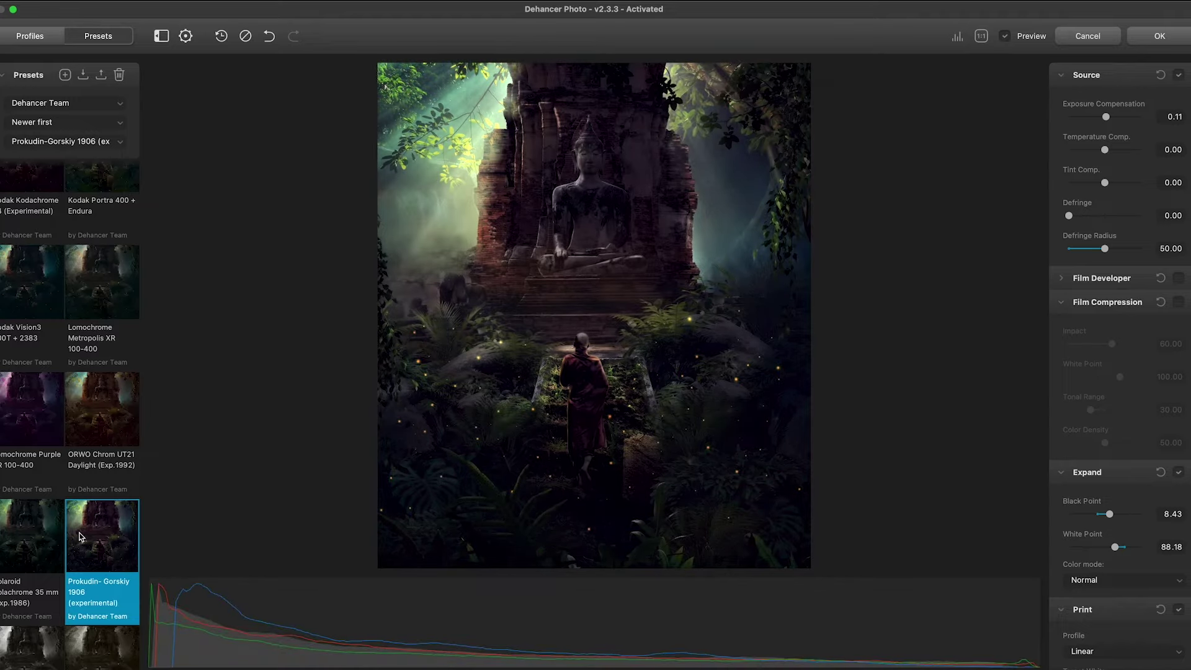
Reselect Kodak Aerocolor IV 125 from the preset list, then switch to the Original preset
{"action": "scroll", "coordinate": [75, 536], "scroll_direction": "down", "scroll_amount": 1}
{"action": "scroll", "coordinate": [71, 546], "scroll_direction": "up", "scroll_amount": 2}
{"action": "scroll", "coordinate": [62, 570], "scroll_direction": "up", "scroll_amount": 3}
{"action": "scroll", "coordinate": [53, 589], "scroll_direction": "up", "scroll_amount": 3}
{"action": "scroll", "coordinate": [47, 605], "scroll_direction": "up", "scroll_amount": 3}
{"action": "scroll", "coordinate": [47, 605], "scroll_direction": "up", "scroll_amount": 2}
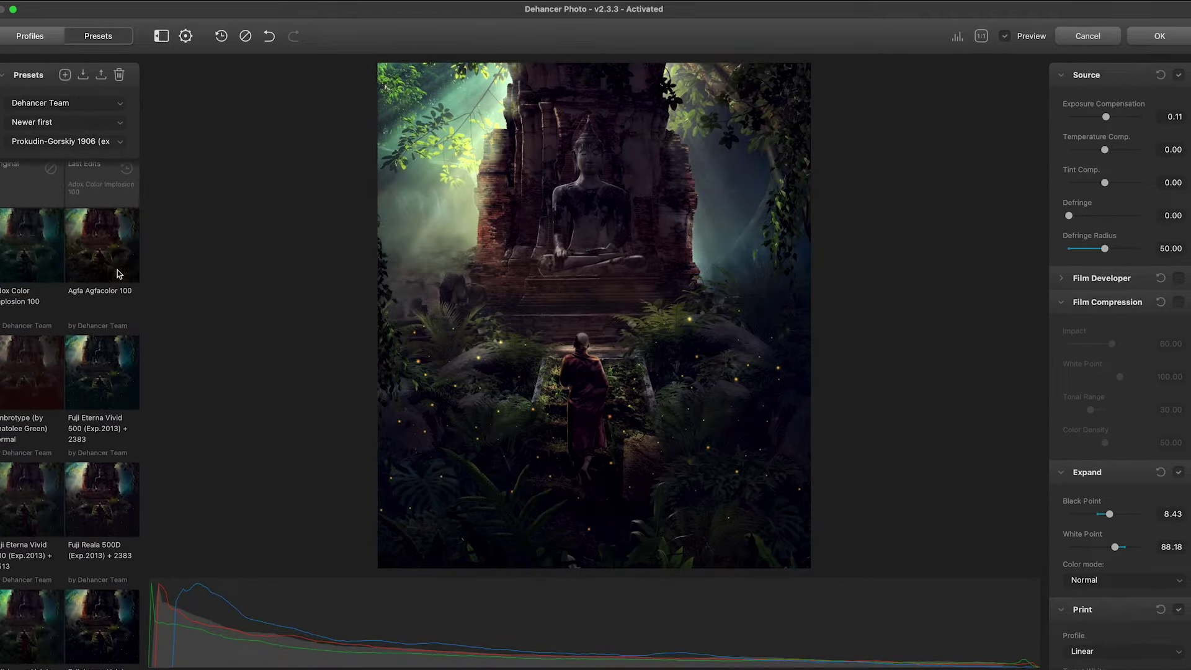
{"action": "left_click", "coordinate": [65, 142]}
{"action": "left_click", "coordinate": [73, 149]}
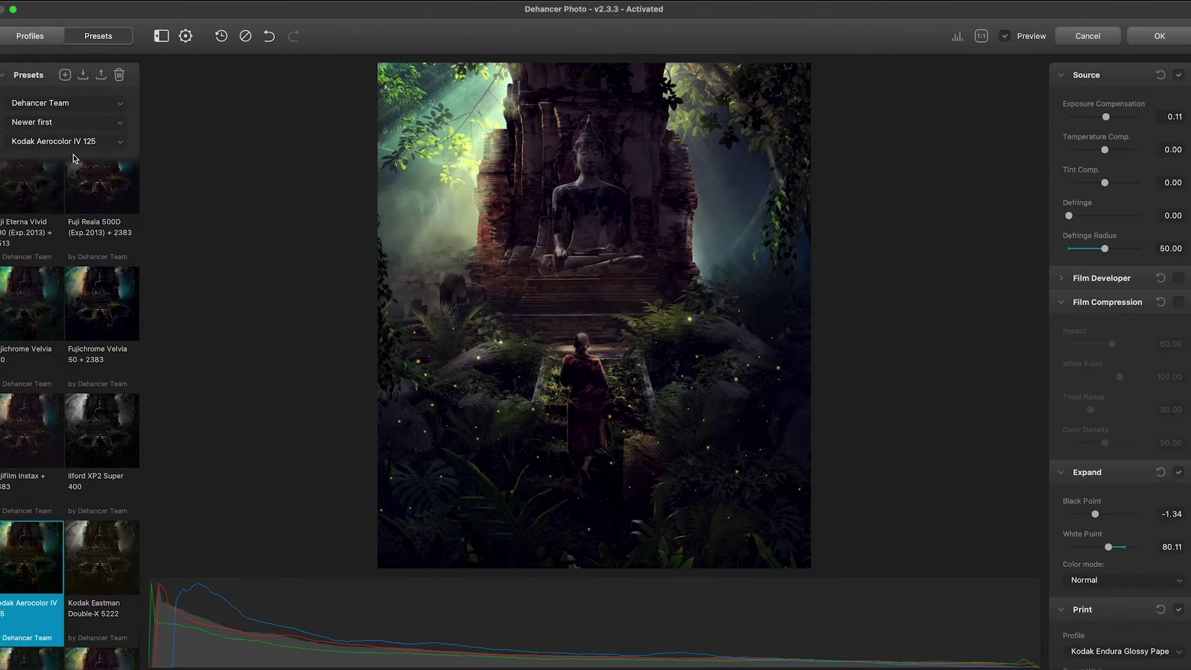
{"action": "scroll", "coordinate": [62, 325], "scroll_direction": "up", "scroll_amount": 3}
{"action": "scroll", "coordinate": [62, 325], "scroll_direction": "up", "scroll_amount": 3}
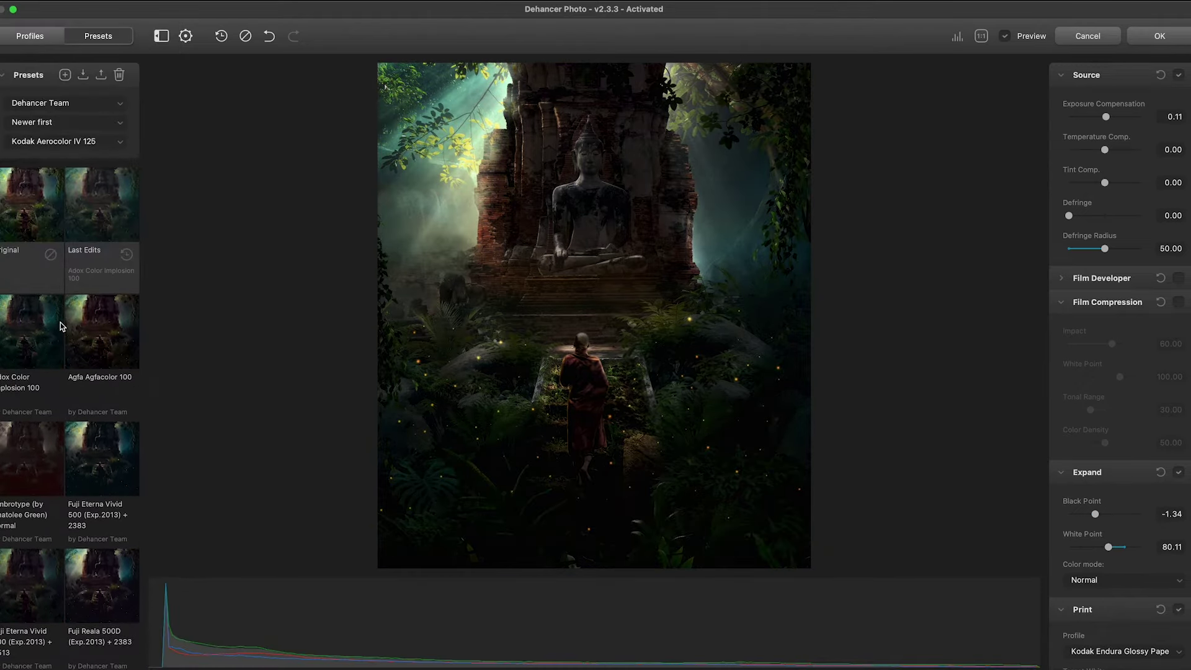
{"action": "left_click", "coordinate": [32, 207]}
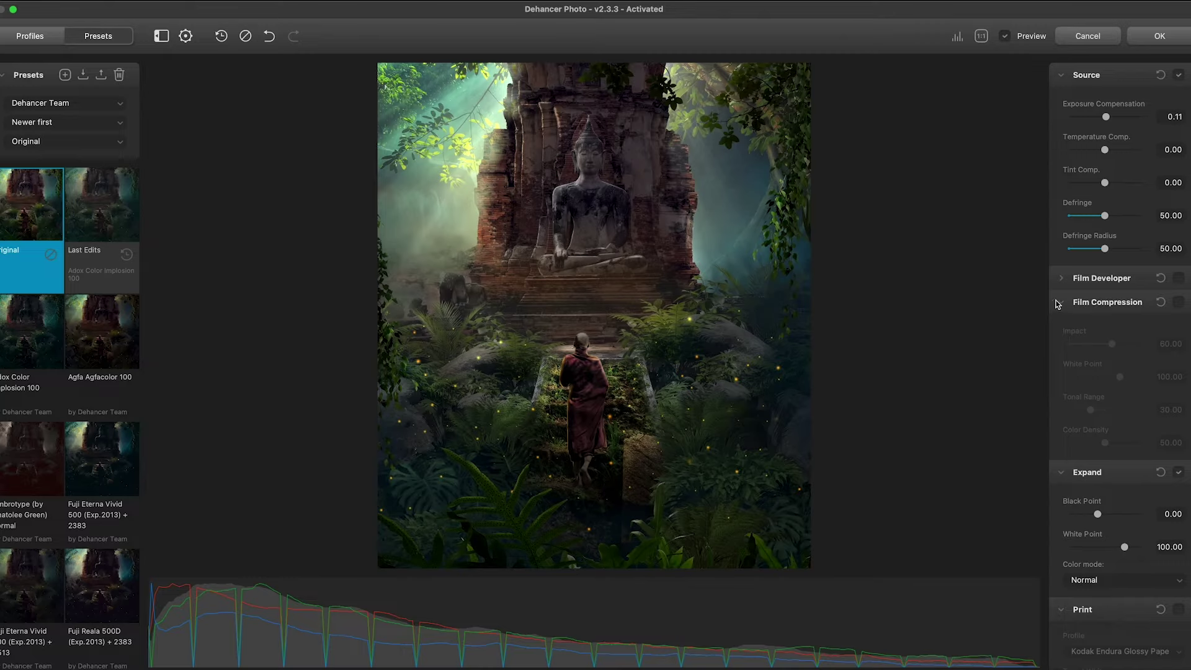
Set exposure 0.20, temperature 26.42, tint 40.63, and Defringe and Defringe Radius to 100
{"action": "left_click_drag", "start_coordinate": [1107, 122], "coordinate": [1108, 122]}
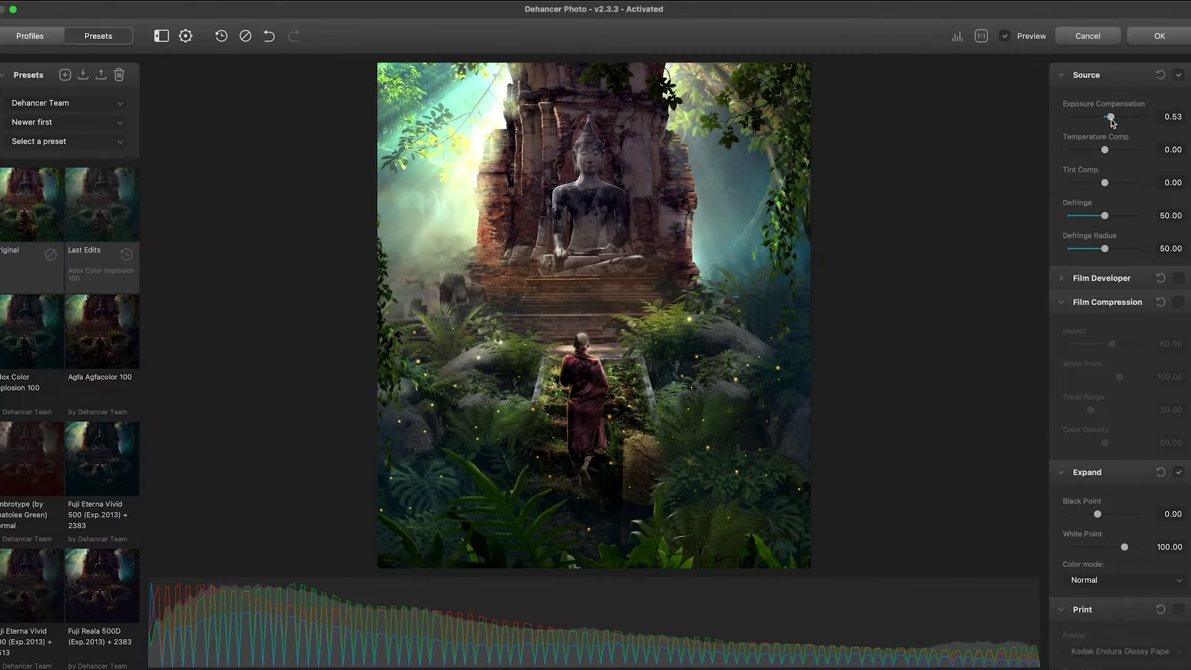
{"action": "mouse_move", "coordinate": [1108, 123]}
{"action": "left_mouse_down"}
{"action": "mouse_move", "coordinate": [1123, 151]}
{"action": "mouse_move", "coordinate": [1103, 183]}
{"action": "mouse_move", "coordinate": [1119, 183]}
{"action": "left_mouse_up"}
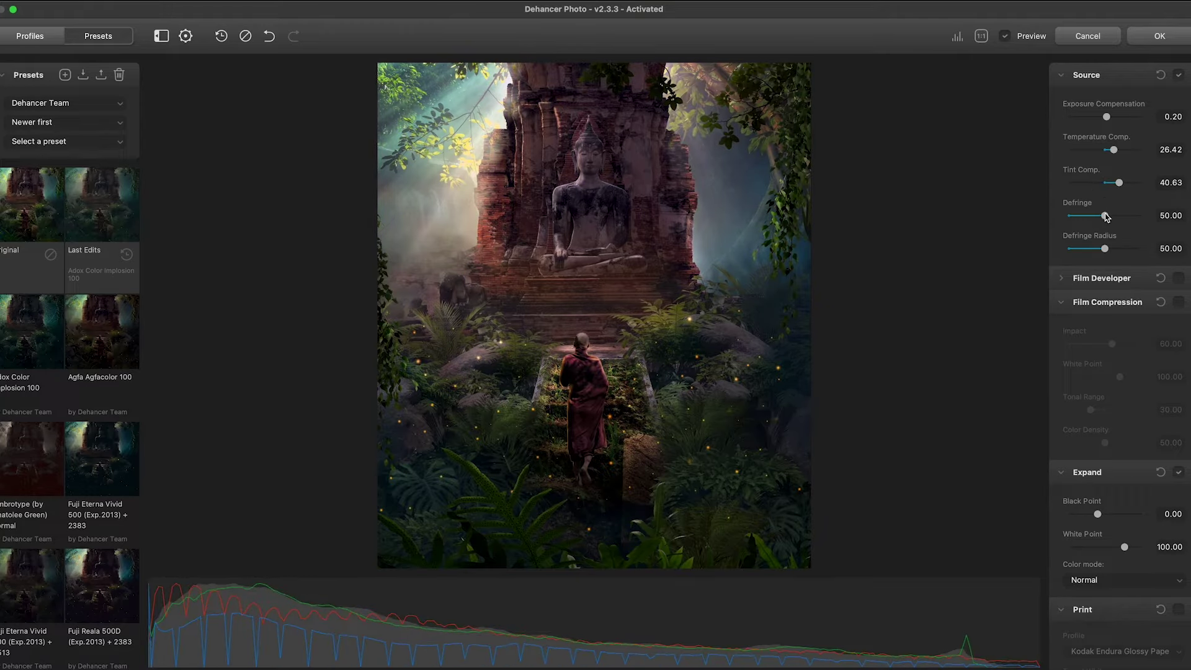
{"action": "left_click_drag", "start_coordinate": [1107, 215], "coordinate": [1106, 216]}
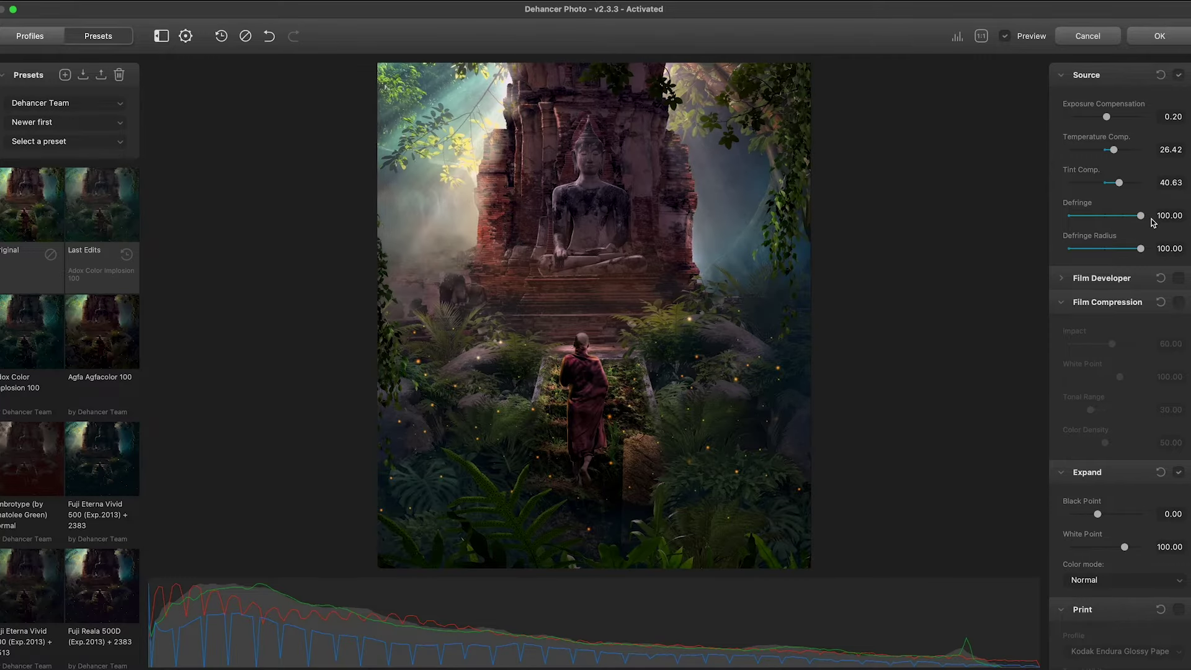
{"action": "scroll", "coordinate": [1126, 326], "scroll_direction": "down", "scroll_amount": 3}
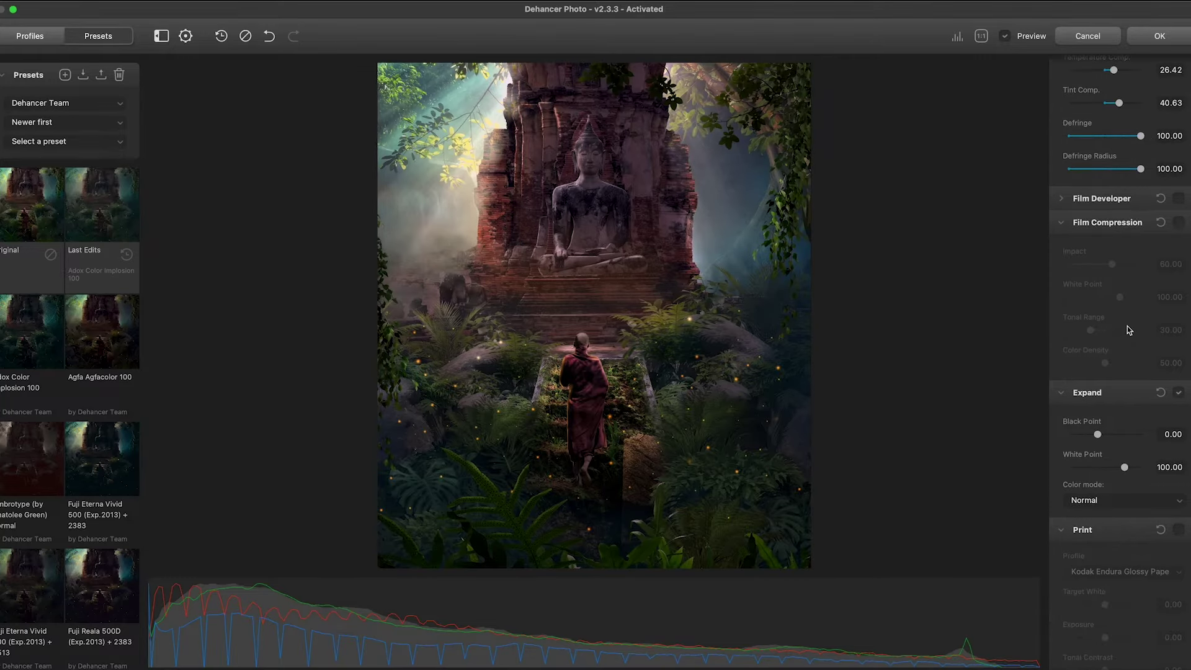
Adjust the black point, lower the white point to 96.07, and set Yellow-Blue to -1.94
{"action": "left_click_drag", "start_coordinate": [1100, 438], "coordinate": [1101, 438]}
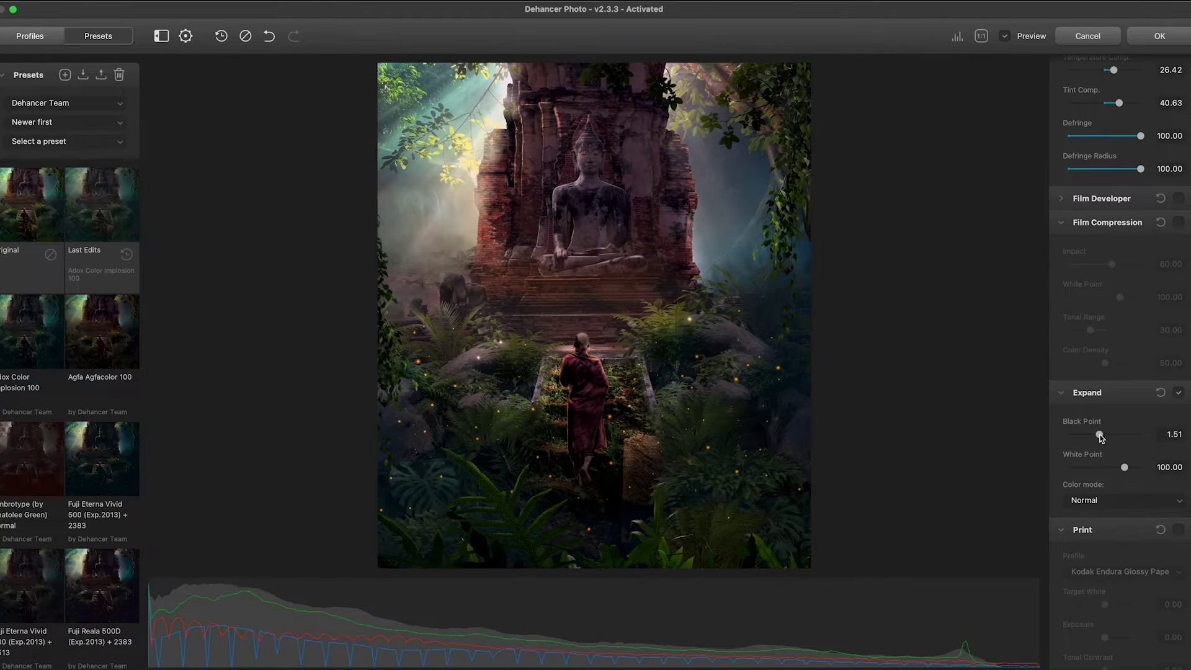
{"action": "left_click_drag", "start_coordinate": [1102, 438], "coordinate": [1102, 437]}
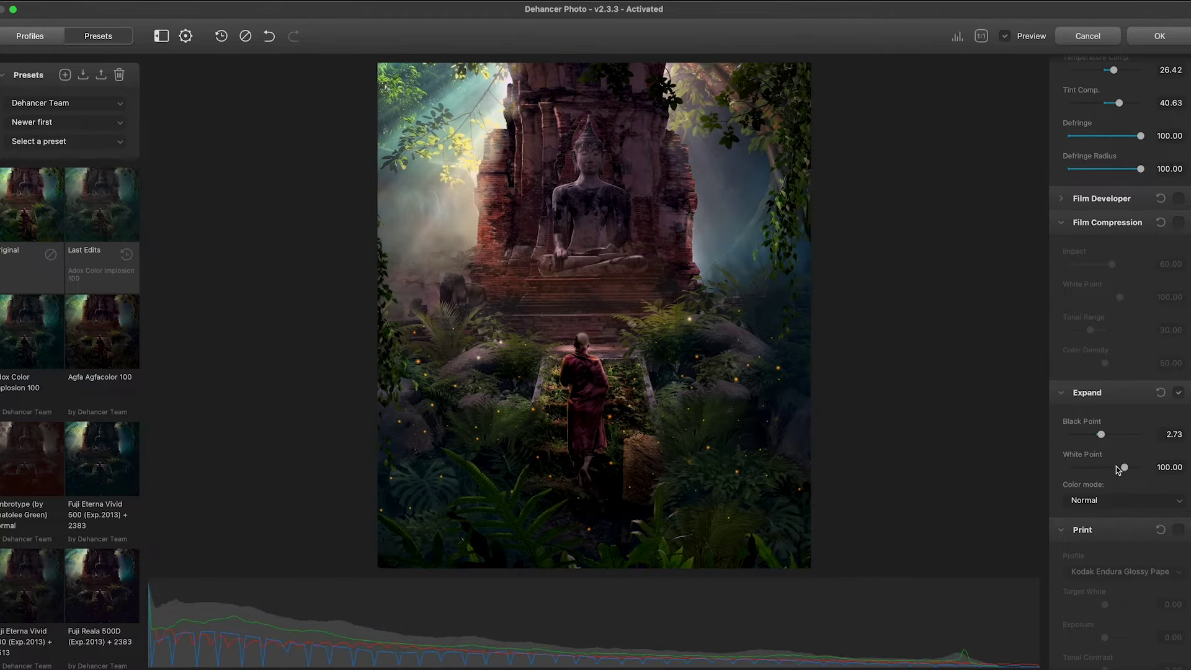
{"action": "left_click_drag", "start_coordinate": [1122, 468], "coordinate": [1121, 468]}
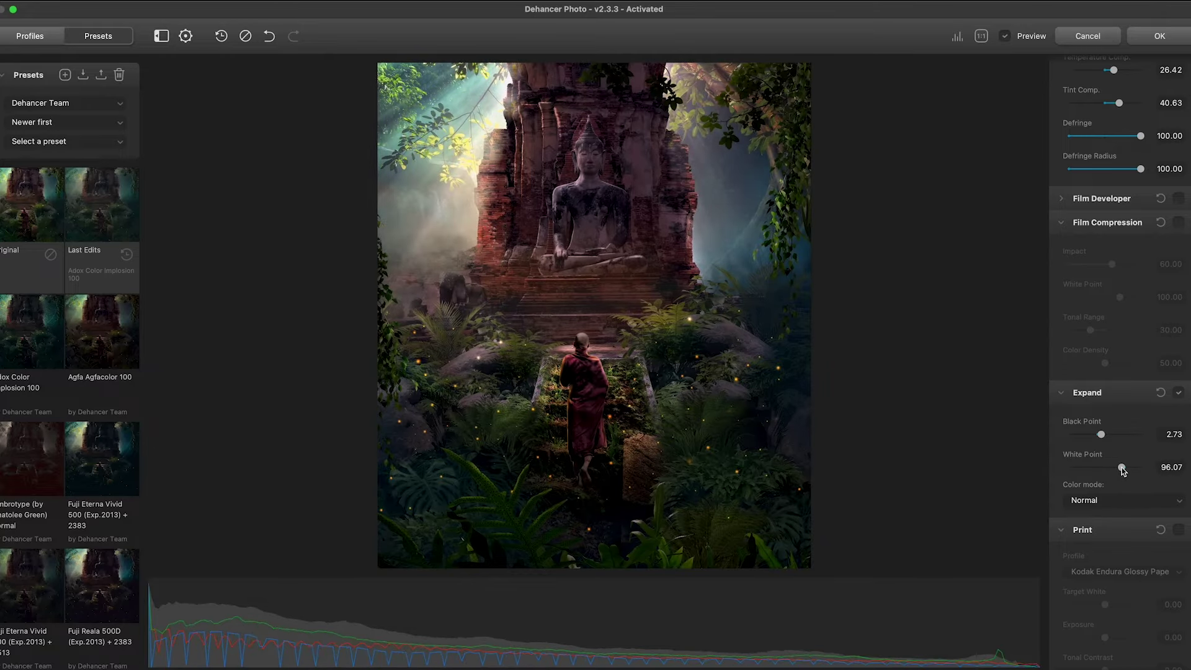
{"action": "scroll", "coordinate": [1104, 485], "scroll_direction": "down", "scroll_amount": 3}
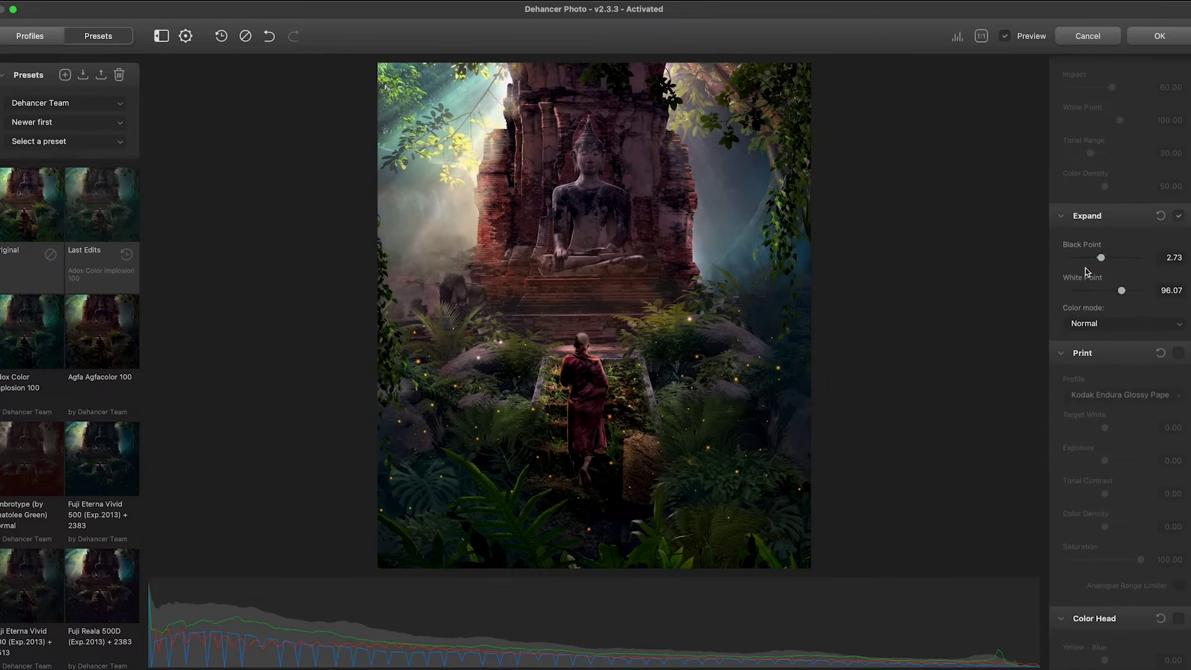
{"action": "scroll", "coordinate": [1086, 533], "scroll_direction": "down", "scroll_amount": 2}
{"action": "scroll", "coordinate": [1127, 514], "scroll_direction": "down", "scroll_amount": 2}
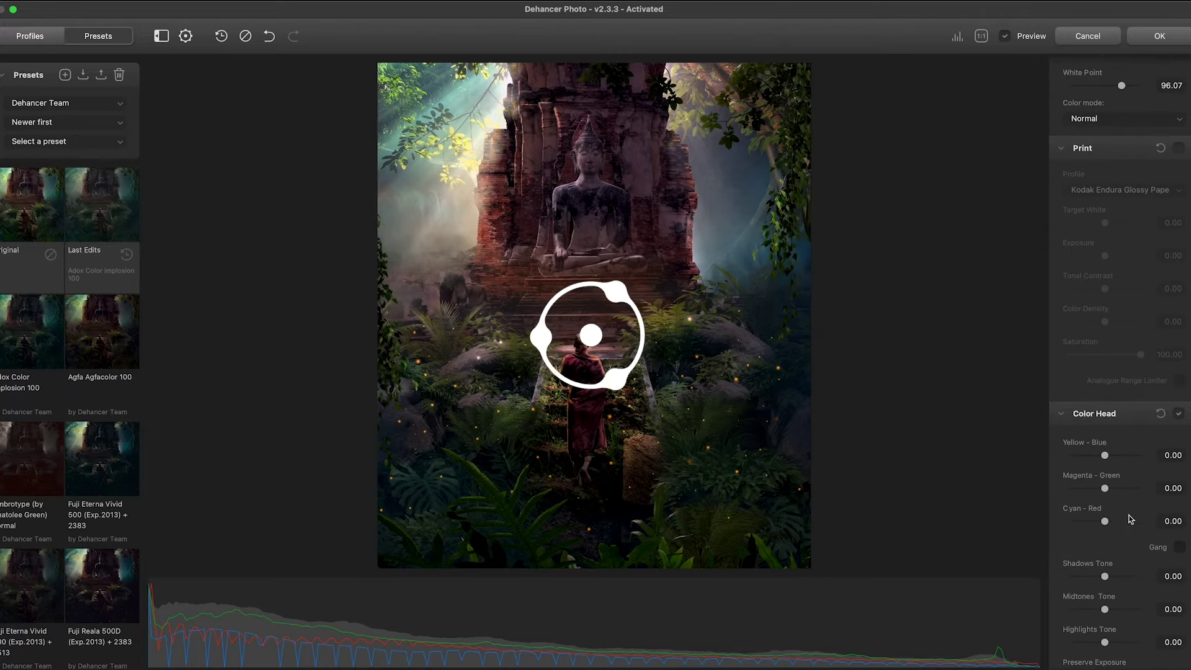
{"action": "left_click_drag", "start_coordinate": [1104, 456], "coordinate": [1112, 456]}
{"action": "left_click_drag", "start_coordinate": [1109, 460], "coordinate": [1102, 460]}
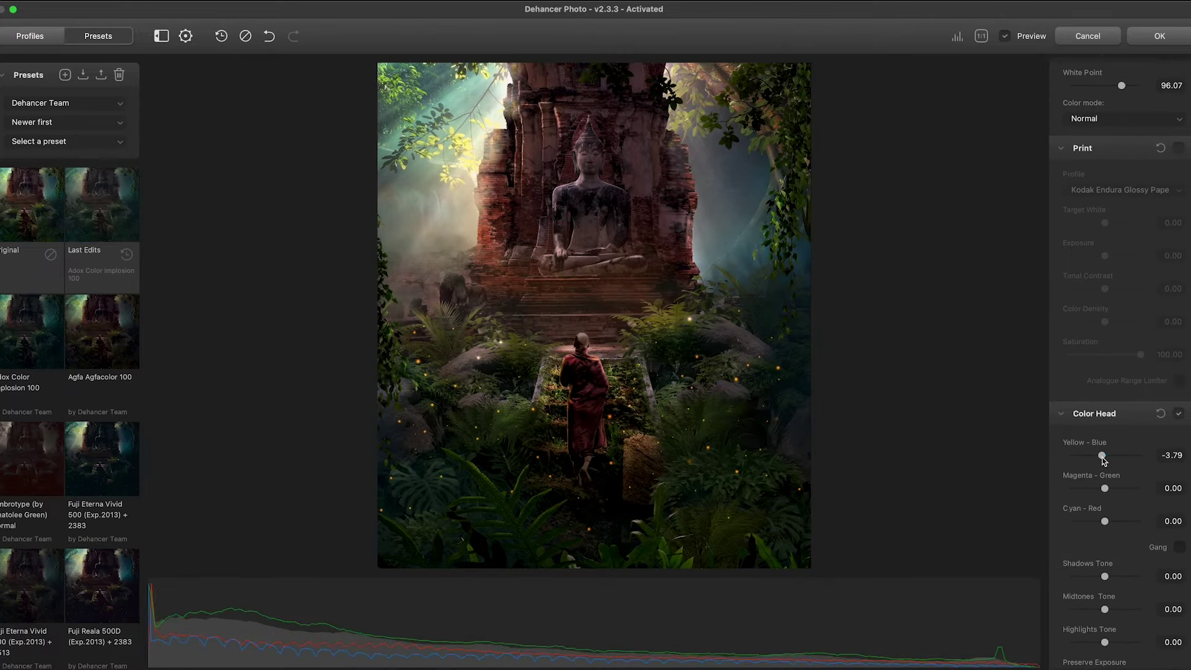
Set Color Head Cyan-Red 0.42, Shadows -31.10, Midtones 6.11, Highlights 5.49, Preserve Exposure 66.56
{"action": "scroll", "coordinate": [1104, 459], "scroll_direction": "down", "scroll_amount": 1}
{"action": "scroll", "coordinate": [1104, 453], "scroll_direction": "down", "scroll_amount": 2}
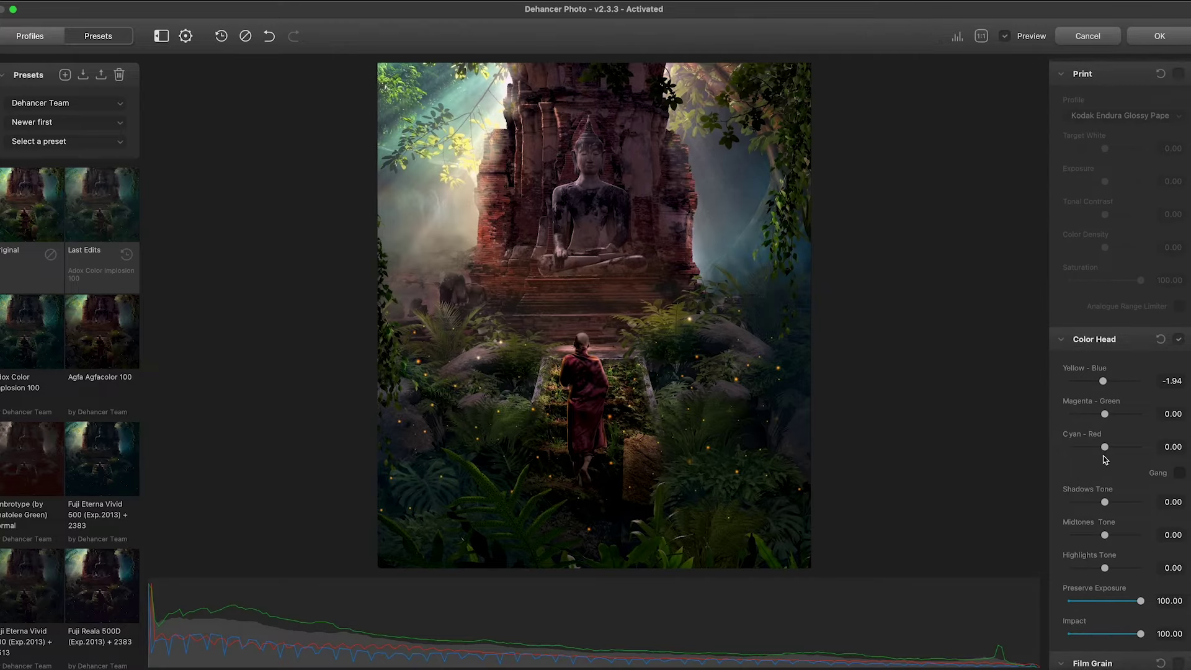
{"action": "scroll", "coordinate": [1104, 447], "scroll_direction": "down", "scroll_amount": 1}
{"action": "left_click_drag", "start_coordinate": [1104, 428], "coordinate": [1110, 432]}
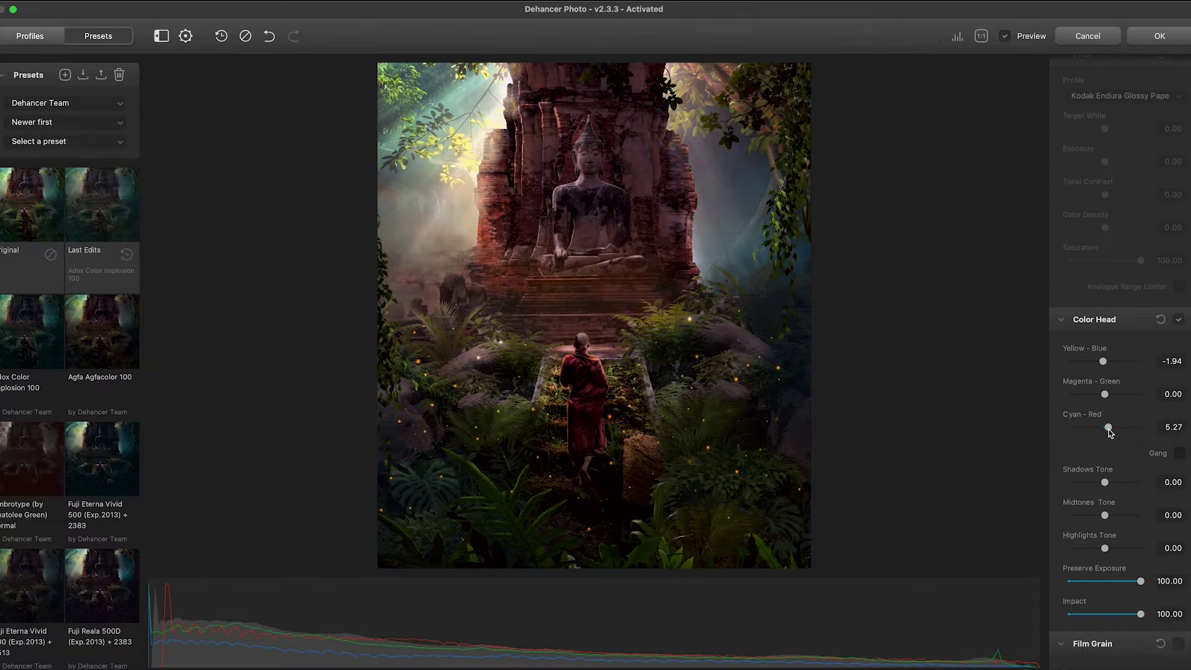
{"action": "scroll", "coordinate": [1105, 483], "scroll_direction": "down", "scroll_amount": 3}
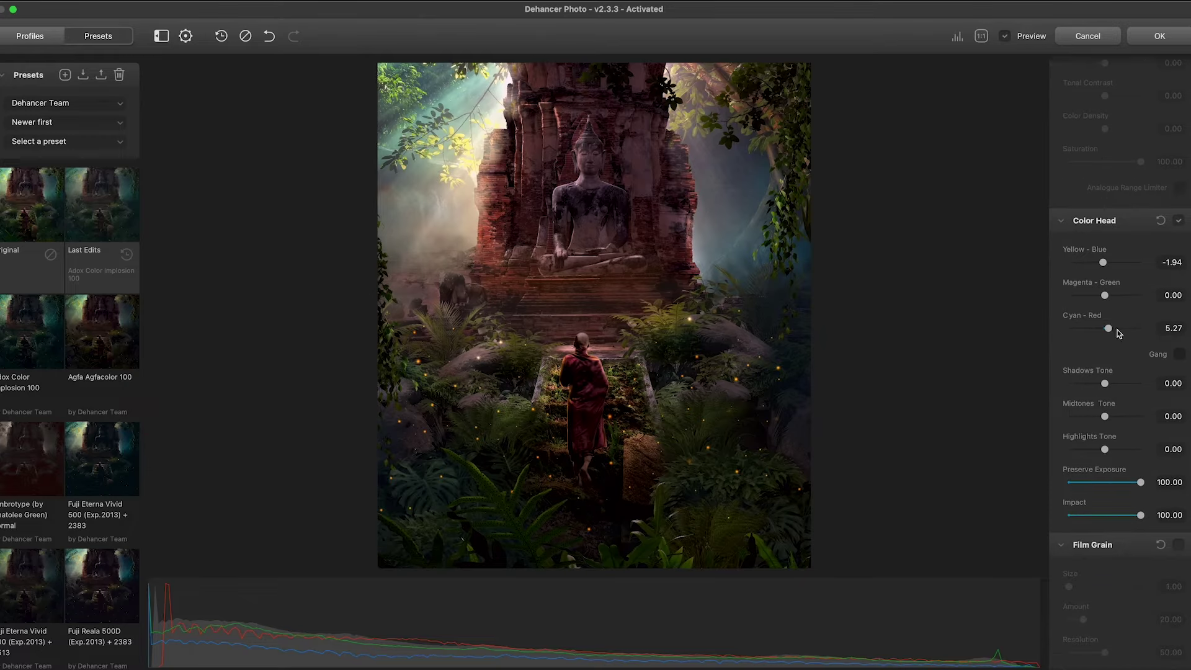
{"action": "left_click_drag", "start_coordinate": [1110, 329], "coordinate": [1106, 329]}
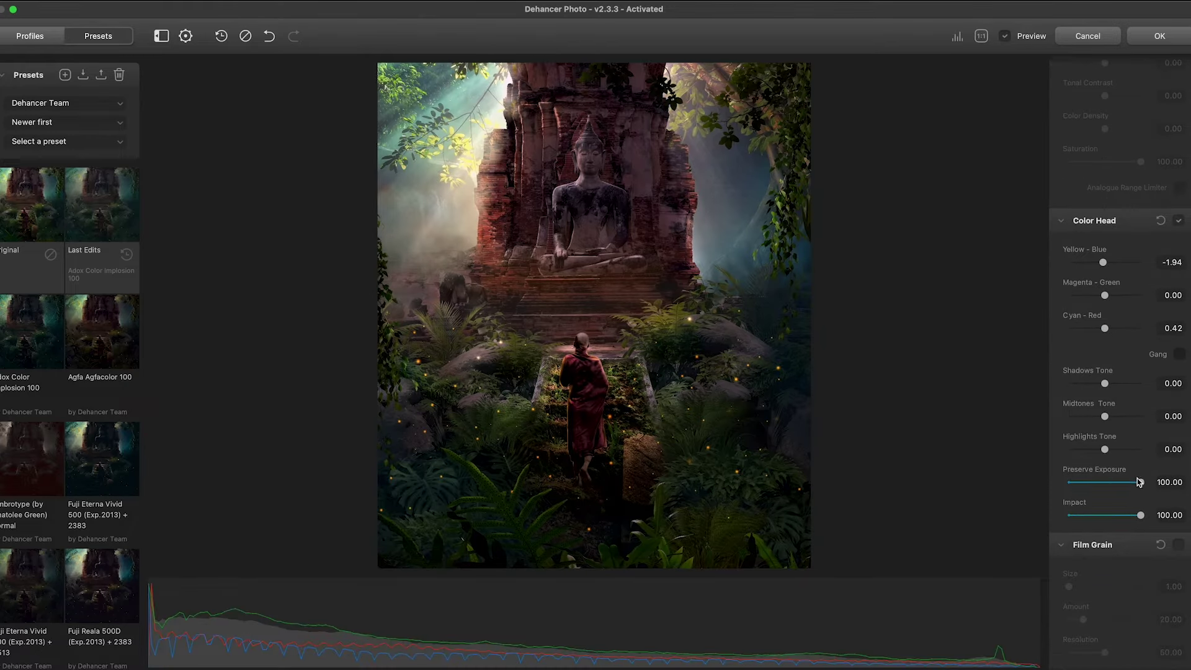
{"action": "mouse_move", "coordinate": [1116, 418]}
{"action": "left_mouse_down"}
{"action": "mouse_move", "coordinate": [1069, 419]}
{"action": "mouse_move", "coordinate": [1108, 421]}
{"action": "left_mouse_up"}
{"action": "left_click_drag", "start_coordinate": [1105, 384], "coordinate": [1099, 386]}
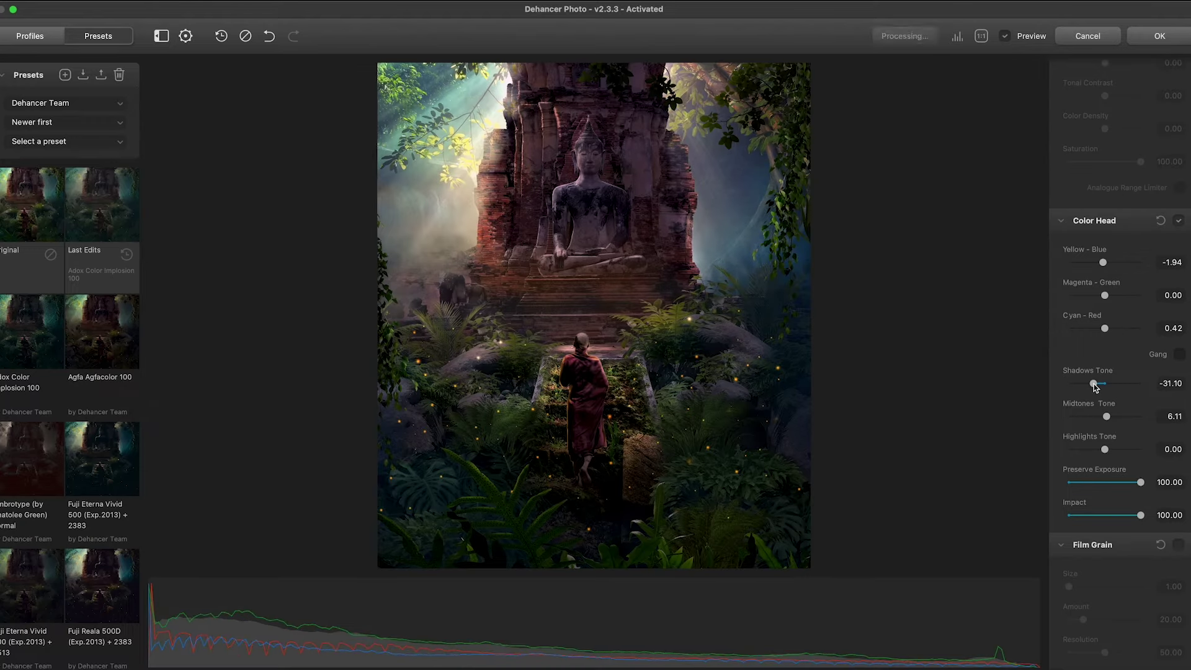
{"action": "mouse_move", "coordinate": [1108, 450]}
{"action": "left_mouse_down"}
{"action": "mouse_move", "coordinate": [1096, 483]}
{"action": "mouse_move", "coordinate": [1130, 485]}
{"action": "mouse_move", "coordinate": [1088, 518]}
{"action": "mouse_move", "coordinate": [1163, 518]}
{"action": "left_mouse_up"}
{"action": "scroll", "coordinate": [1110, 505], "scroll_direction": "down", "scroll_amount": 5}
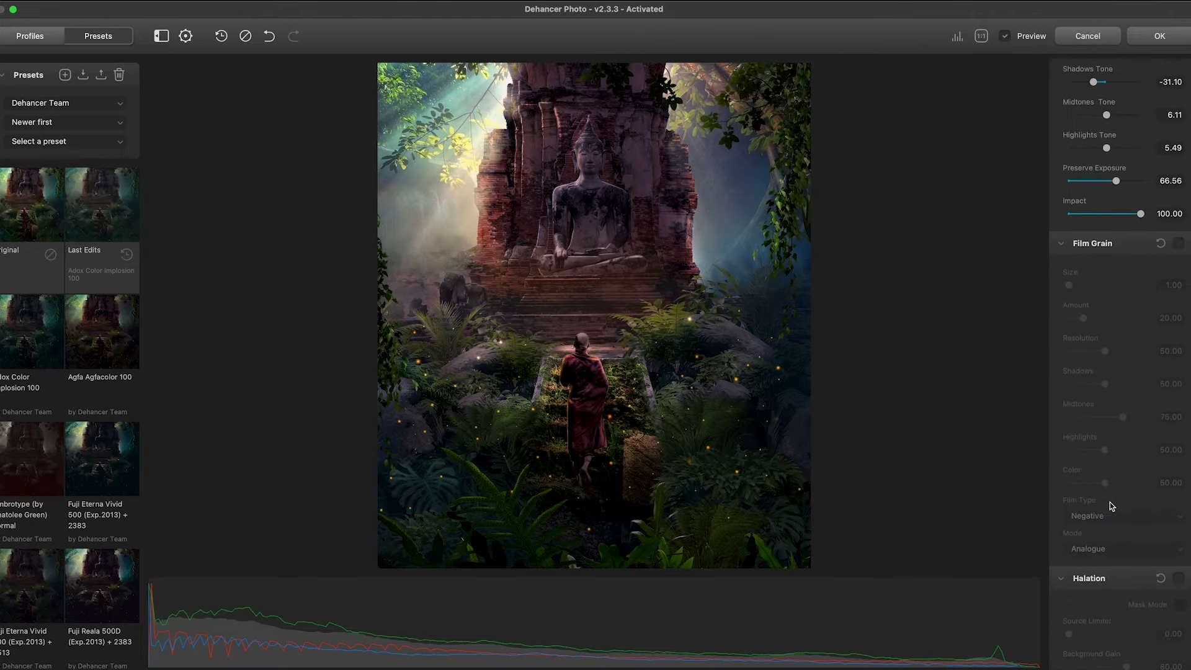
Enable Film Grain at size 1.59, Positive film type, Digital (experimental) mode, then enable Halation
{"action": "left_click", "coordinate": [1178, 231]}
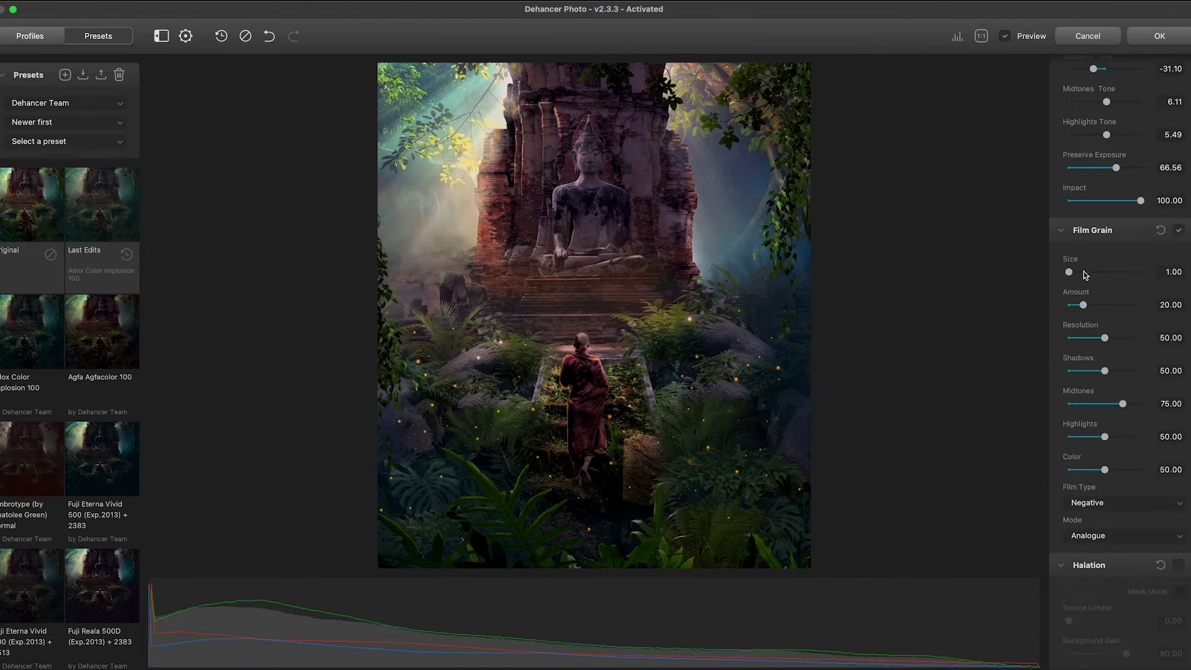
{"action": "left_click_drag", "start_coordinate": [1086, 275], "coordinate": [1083, 273]}
{"action": "left_click_drag", "start_coordinate": [1086, 278], "coordinate": [1074, 274]}
{"action": "left_click", "coordinate": [1122, 508]}
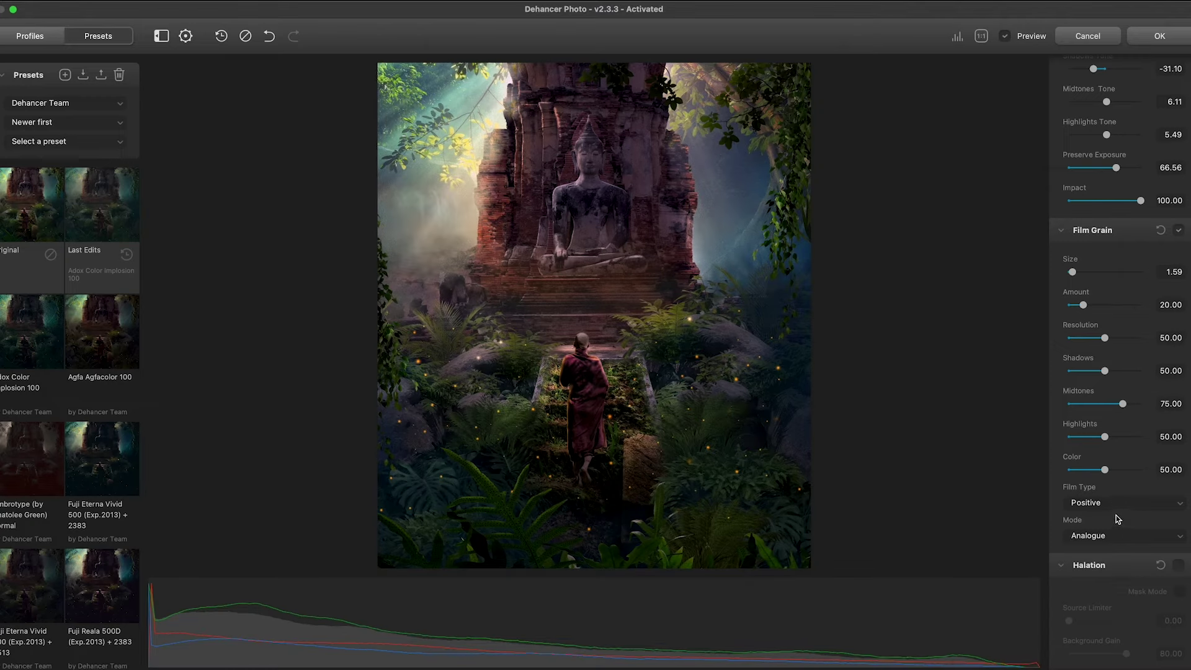
{"action": "scroll", "coordinate": [1116, 508], "scroll_direction": "down", "scroll_amount": 3}
{"action": "left_click", "coordinate": [1116, 448]}
{"action": "left_click", "coordinate": [1117, 464]}
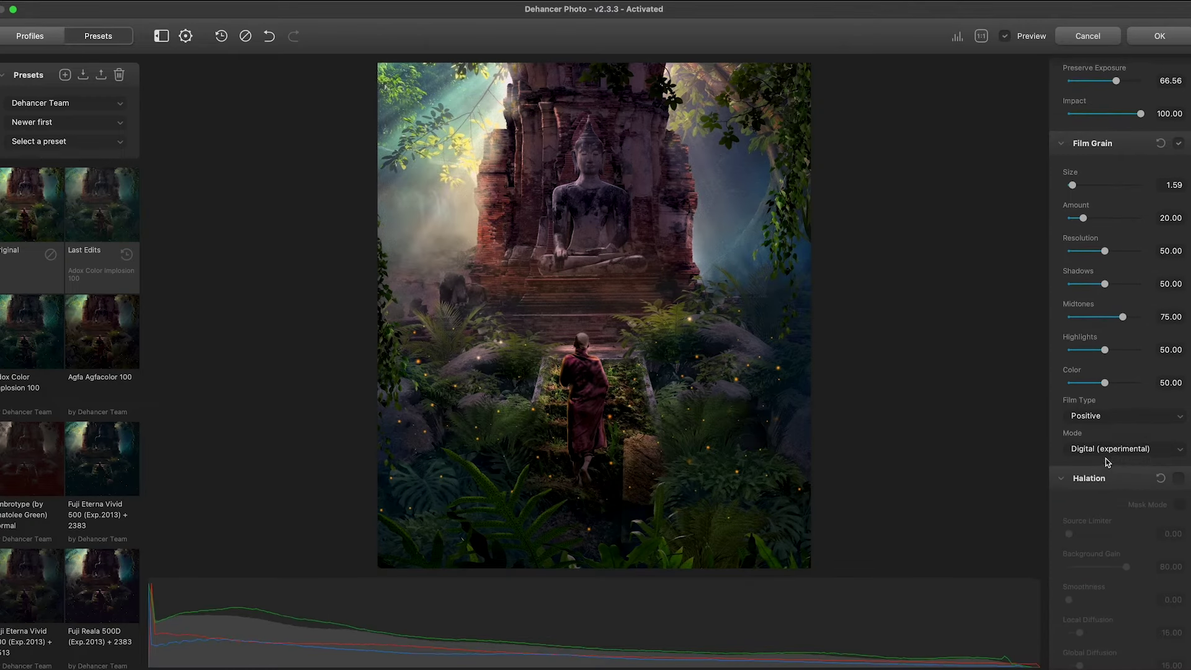
{"action": "scroll", "coordinate": [1126, 483], "scroll_direction": "down", "scroll_amount": 5}
{"action": "left_click", "coordinate": [1178, 337]}
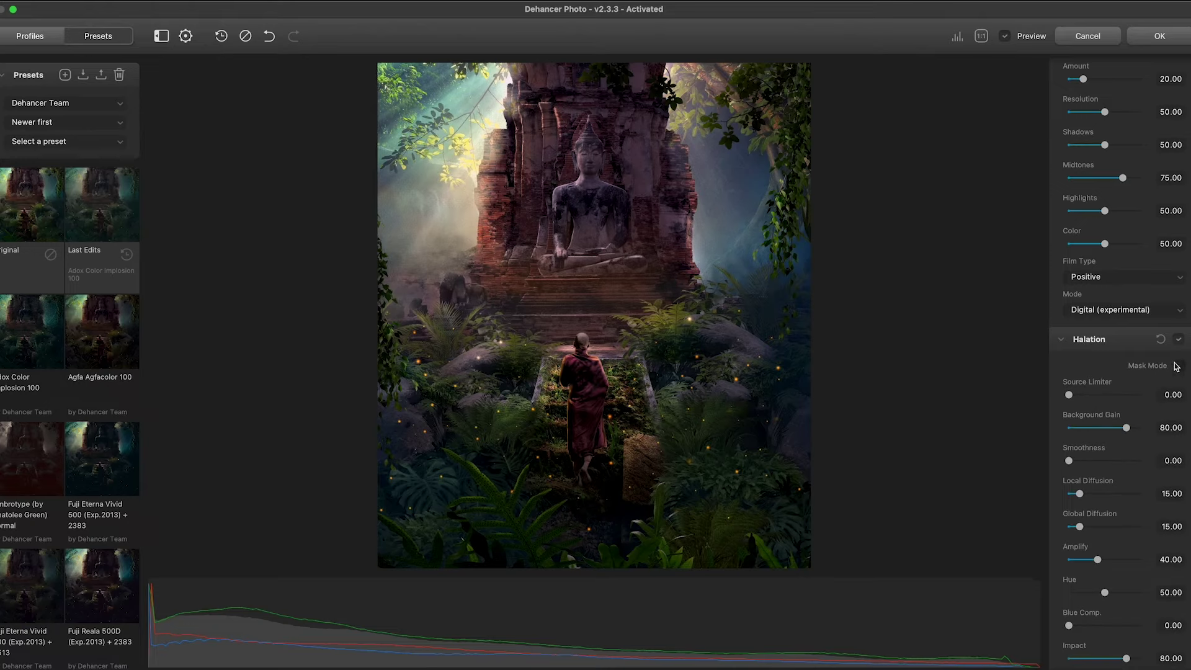
Set halation Background Gain to 95.20 and Smoothness to 11.18
{"action": "left_click_drag", "start_coordinate": [1084, 397], "coordinate": [1073, 397]}
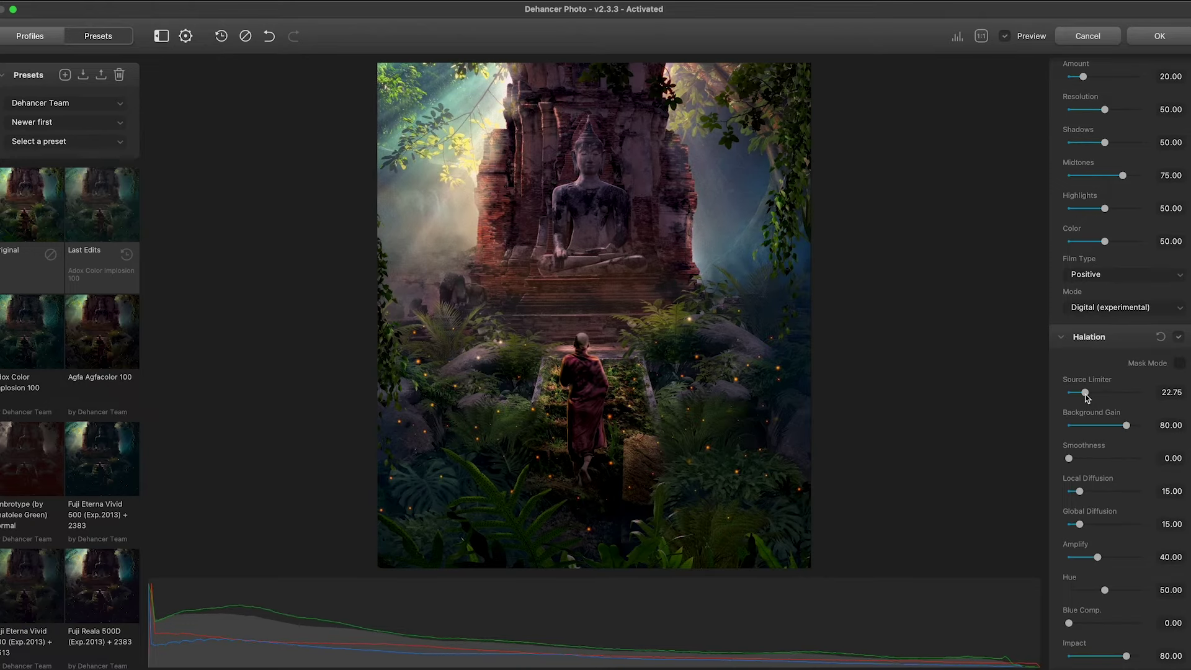
{"action": "left_click_drag", "start_coordinate": [1124, 425], "coordinate": [1139, 428]}
{"action": "scroll", "coordinate": [1084, 461], "scroll_direction": "up", "scroll_amount": 1}
{"action": "left_click_drag", "start_coordinate": [1070, 464], "coordinate": [1077, 465]}
Set Bloom Highlights to 49.42 and Source Limiter to 17.44
{"action": "scroll", "coordinate": [1102, 476], "scroll_direction": "down", "scroll_amount": 10}
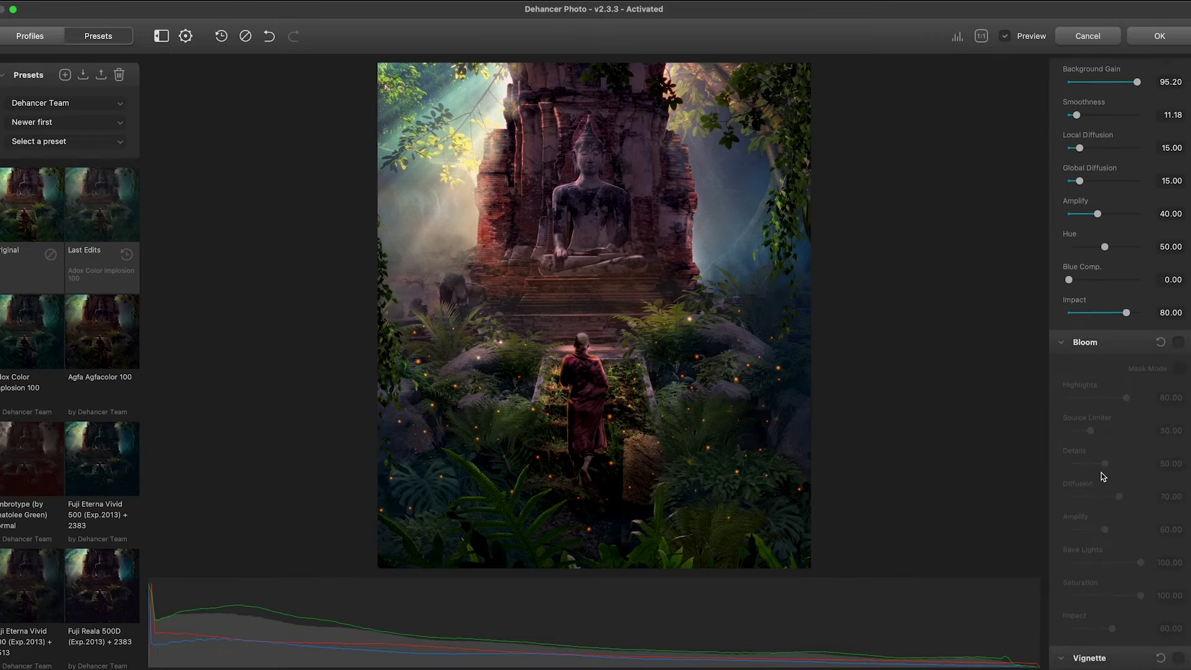
{"action": "left_click_drag", "start_coordinate": [1126, 385], "coordinate": [1089, 397]}
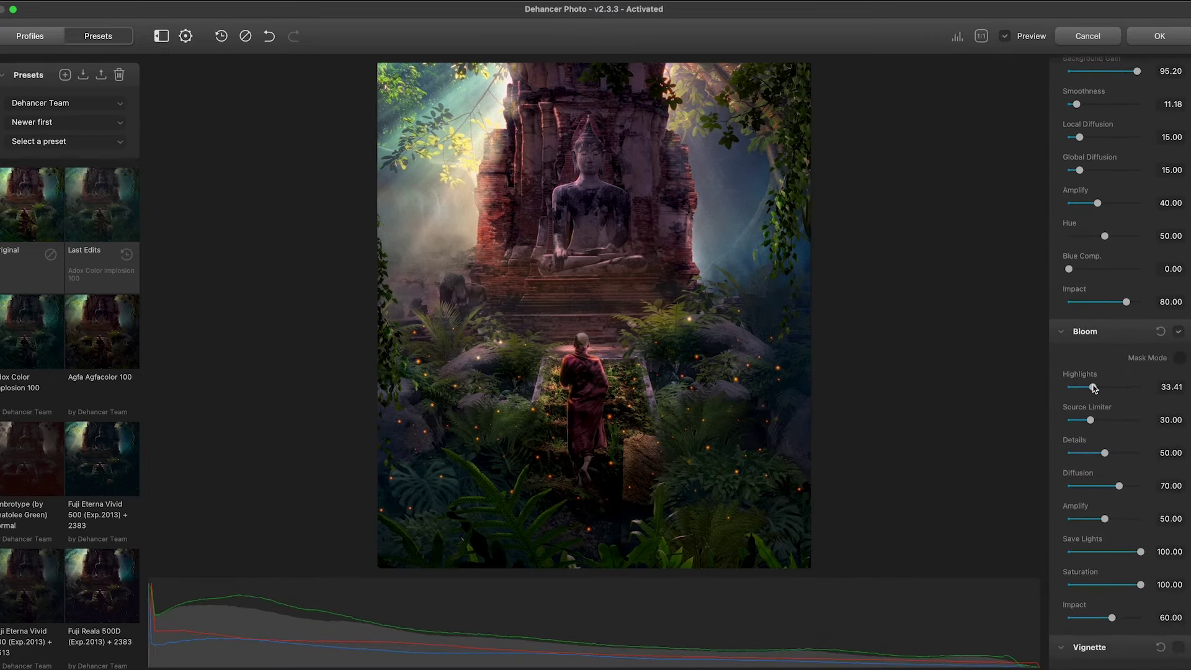
{"action": "scroll", "coordinate": [1095, 390], "scroll_direction": "up", "scroll_amount": 1}
{"action": "scroll", "coordinate": [1089, 397], "scroll_direction": "up", "scroll_amount": 1}
{"action": "mouse_move", "coordinate": [1089, 397]}
{"action": "left_mouse_down"}
{"action": "mouse_move", "coordinate": [1127, 401]}
{"action": "mouse_move", "coordinate": [1106, 399]}
{"action": "mouse_move", "coordinate": [1095, 429]}
{"action": "mouse_move", "coordinate": [1082, 429]}
{"action": "left_mouse_up"}
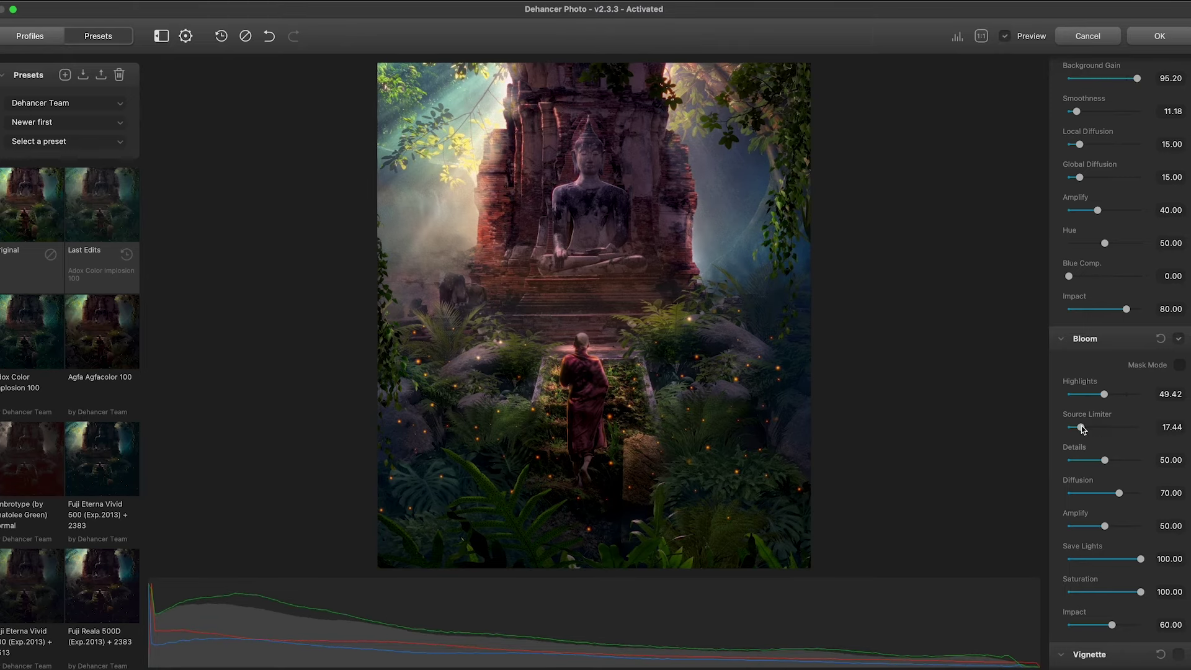
{"action": "scroll", "coordinate": [1088, 434], "scroll_direction": "down", "scroll_amount": 1}
{"action": "scroll", "coordinate": [1104, 443], "scroll_direction": "down", "scroll_amount": 2}
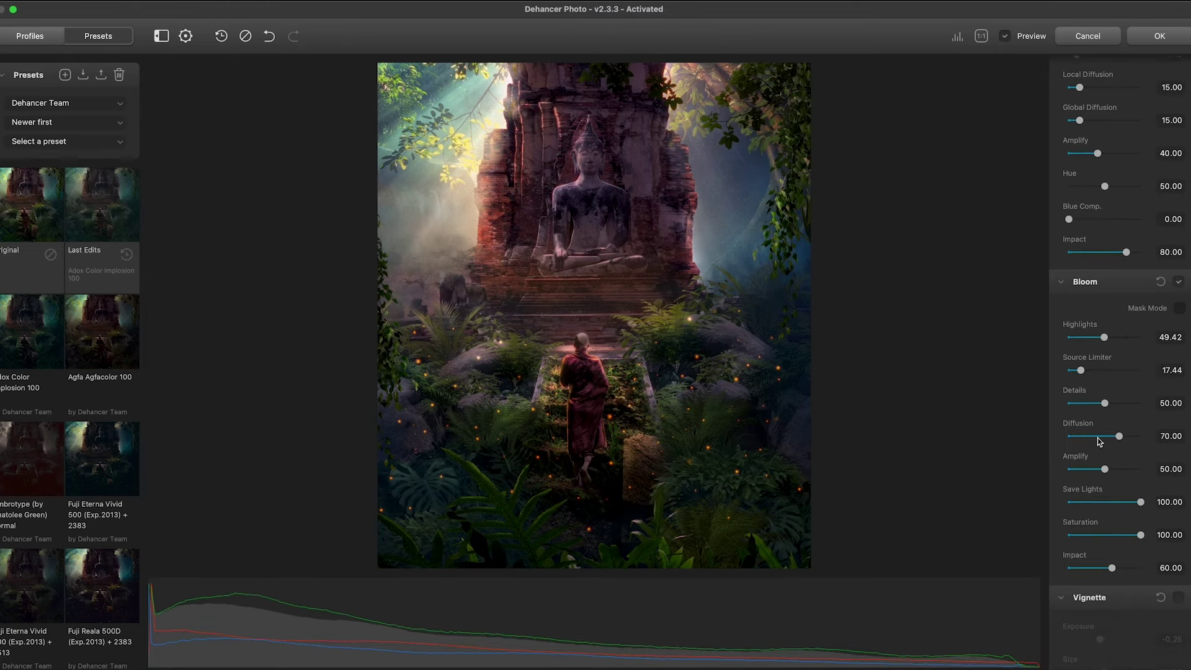
{"action": "scroll", "coordinate": [1111, 453], "scroll_direction": "down", "scroll_amount": 2}
{"action": "mouse_move", "coordinate": [1112, 462]}
{"action": "left_mouse_down"}
{"action": "mouse_move", "coordinate": [1086, 462]}
{"action": "mouse_move", "coordinate": [1164, 469]}
{"action": "mouse_move", "coordinate": [1071, 490]}
{"action": "mouse_move", "coordinate": [1182, 493]}
{"action": "left_mouse_up"}
Enable the vignette with exposure -0.19 and size 47.64
{"action": "scroll", "coordinate": [1119, 520], "scroll_direction": "down", "scroll_amount": 2}
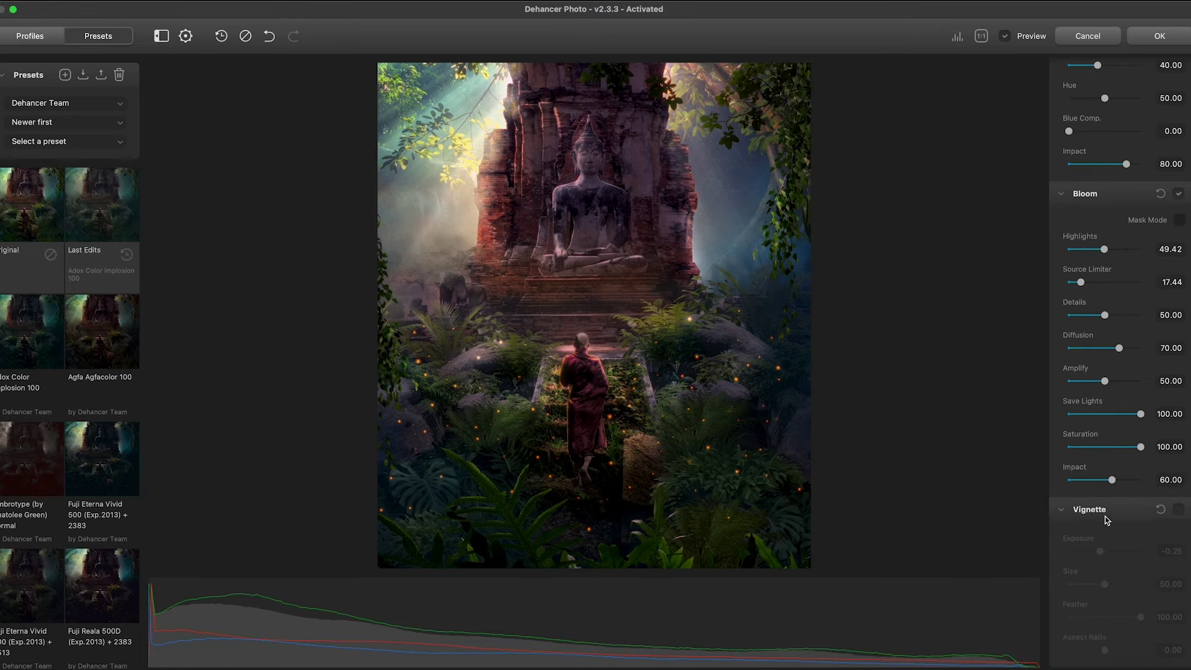
{"action": "left_click", "coordinate": [1178, 510]}
{"action": "left_click_drag", "start_coordinate": [1109, 555], "coordinate": [1102, 584]}
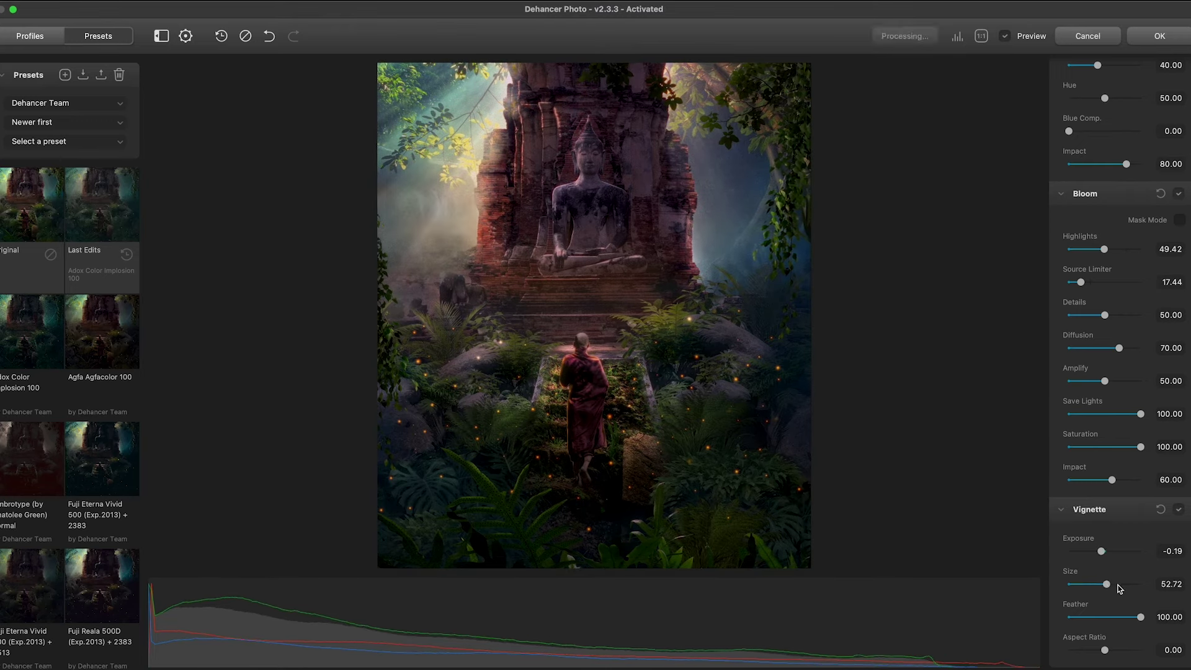
{"action": "left_click_drag", "start_coordinate": [1117, 588], "coordinate": [1107, 585]}
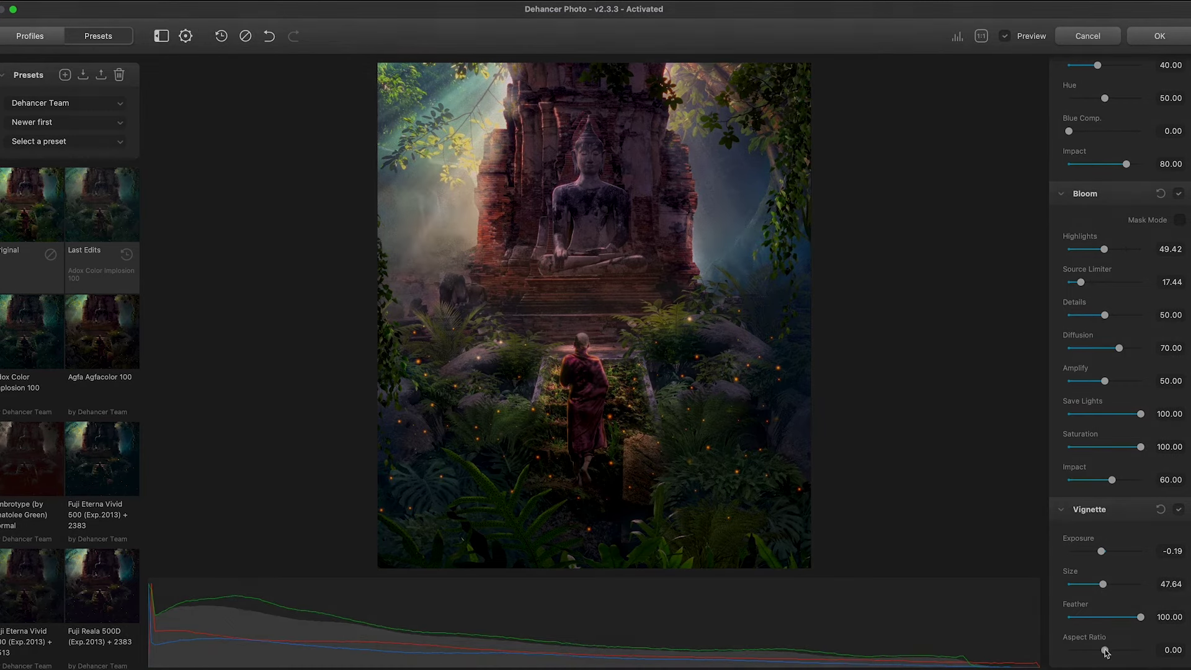
{"action": "scroll", "coordinate": [1155, 250], "scroll_direction": "up", "scroll_amount": 5}
{"action": "scroll", "coordinate": [1156, 250], "scroll_direction": "up", "scroll_amount": 5}
{"action": "scroll", "coordinate": [1155, 249], "scroll_direction": "up", "scroll_amount": 5}
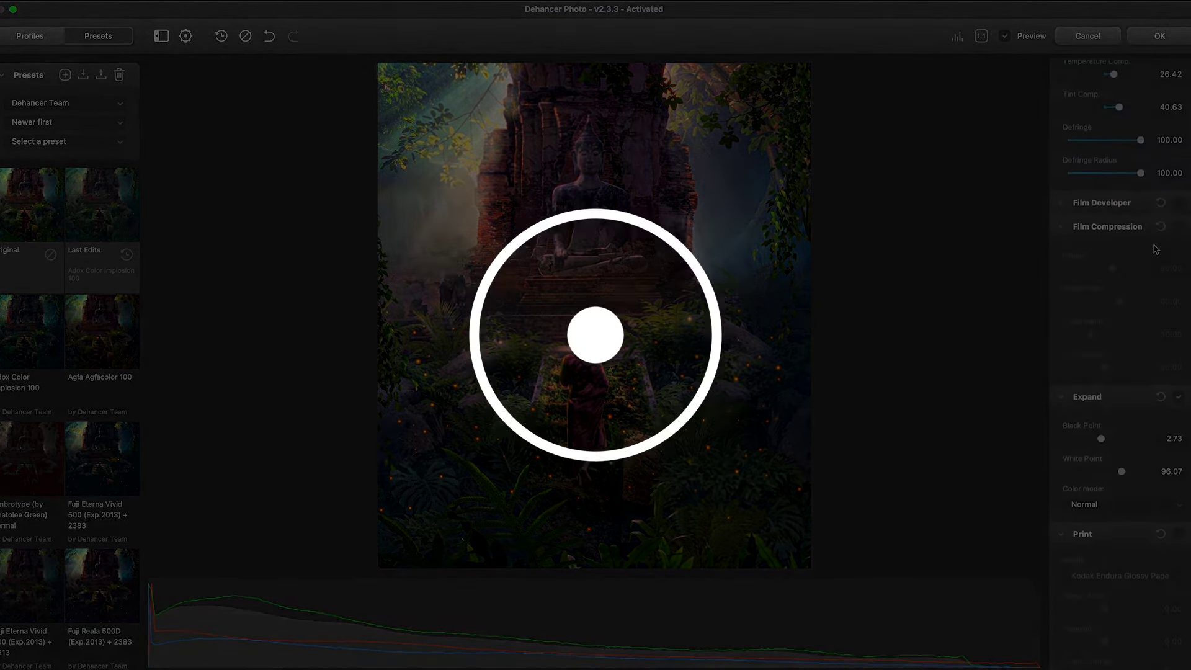
Nudge exposure, apply the Dehancer grade, and compare the copy against Old Temple.jpg
{"action": "scroll", "coordinate": [1155, 249], "scroll_direction": "up", "scroll_amount": 2}
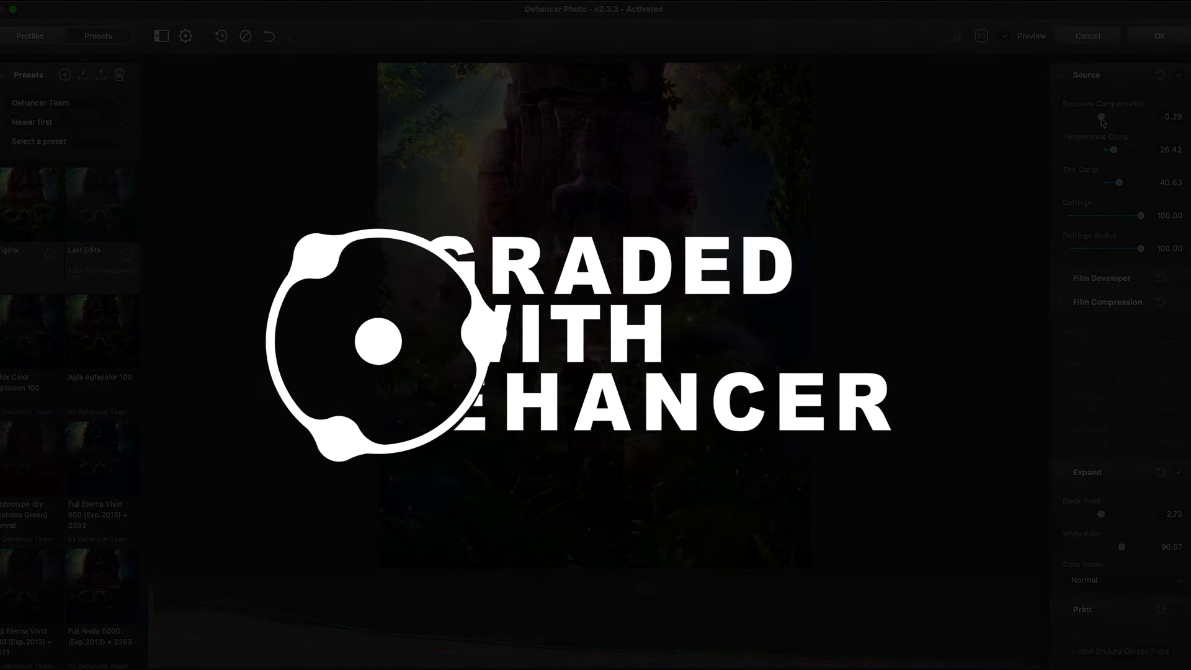
{"action": "left_click_drag", "start_coordinate": [1102, 121], "coordinate": [1108, 123]}
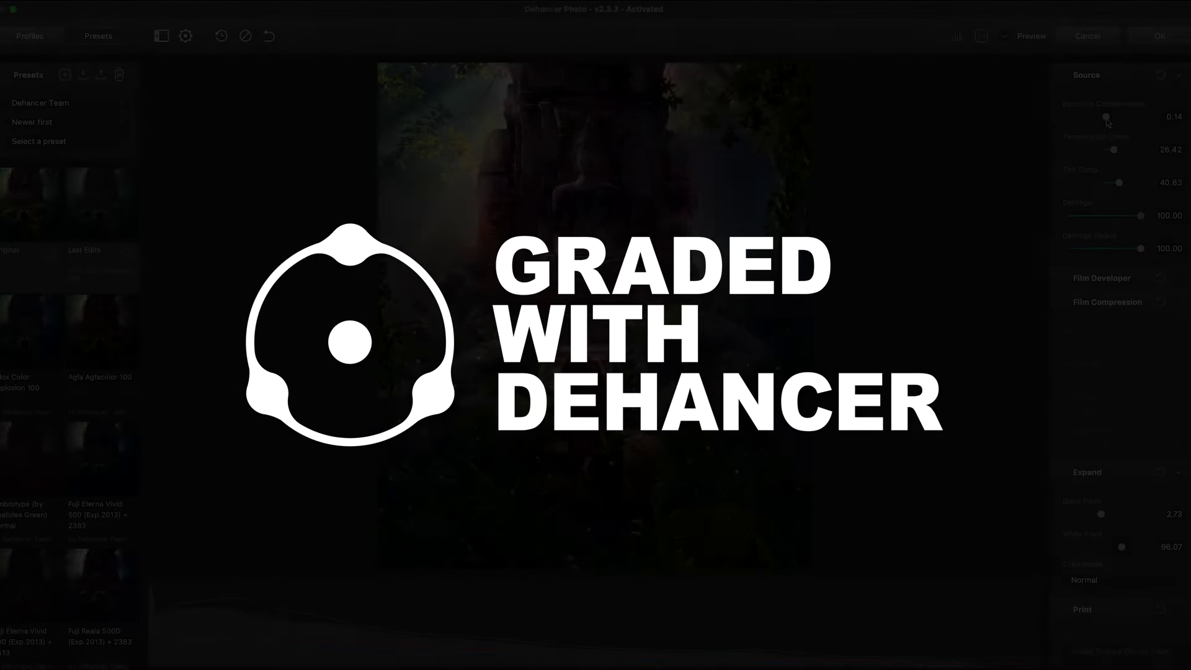
{"action": "left_click", "coordinate": [1159, 37]}
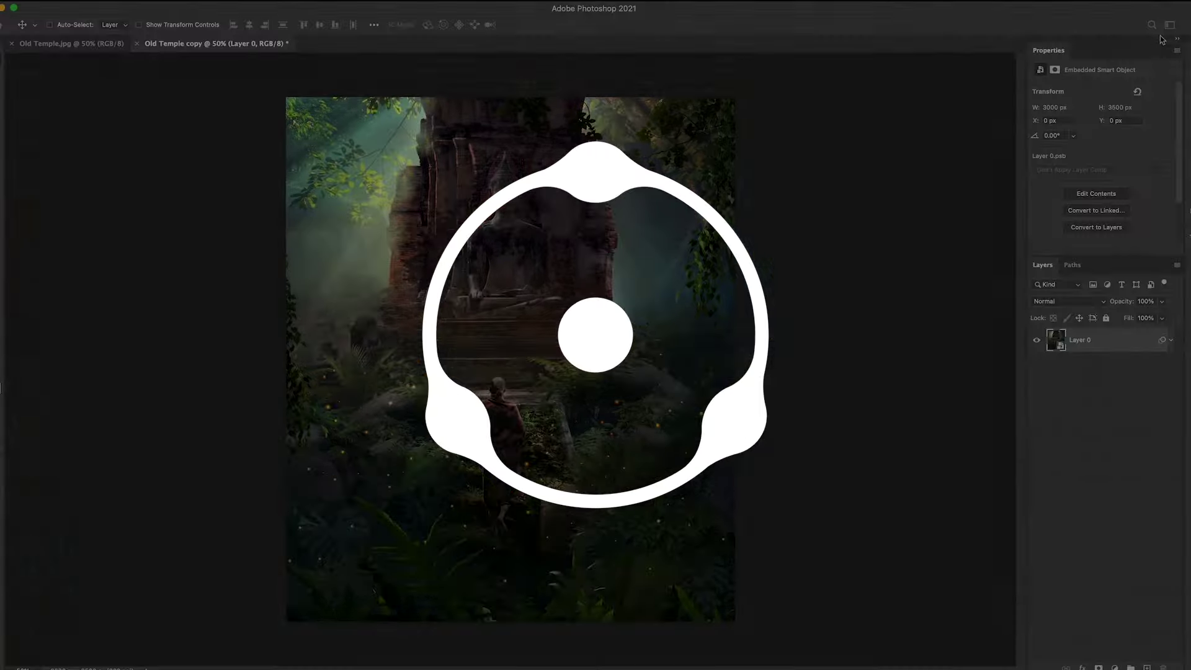
{"action": "left_click", "coordinate": [69, 44]}
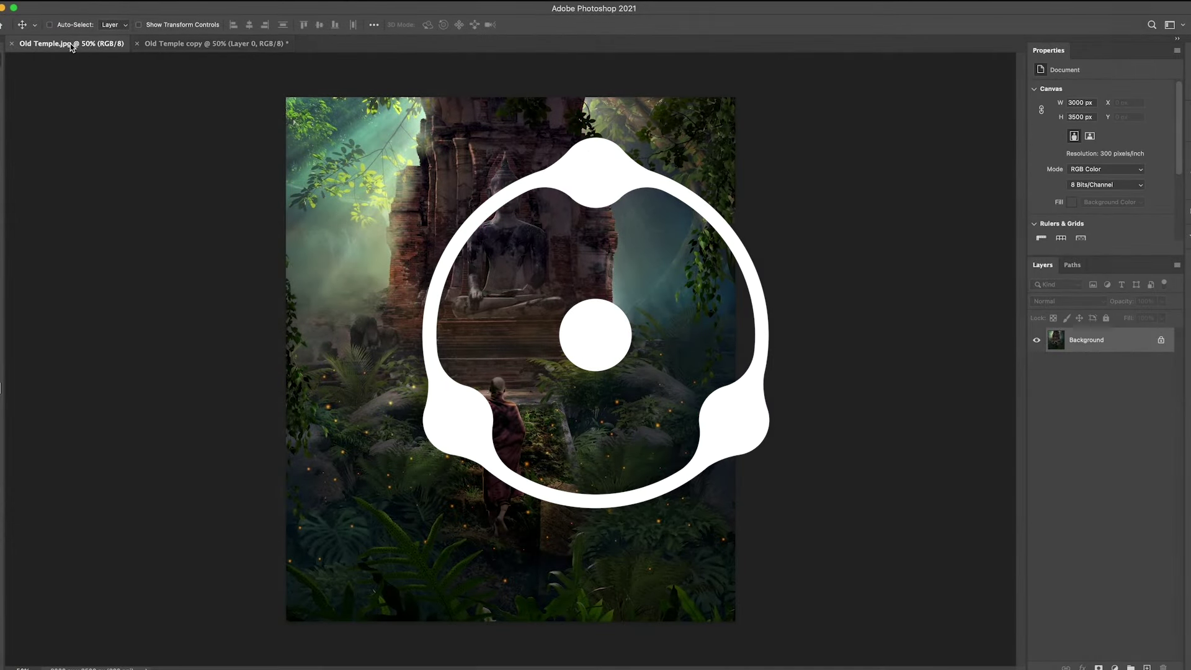
{"action": "left_click", "coordinate": [174, 45]}
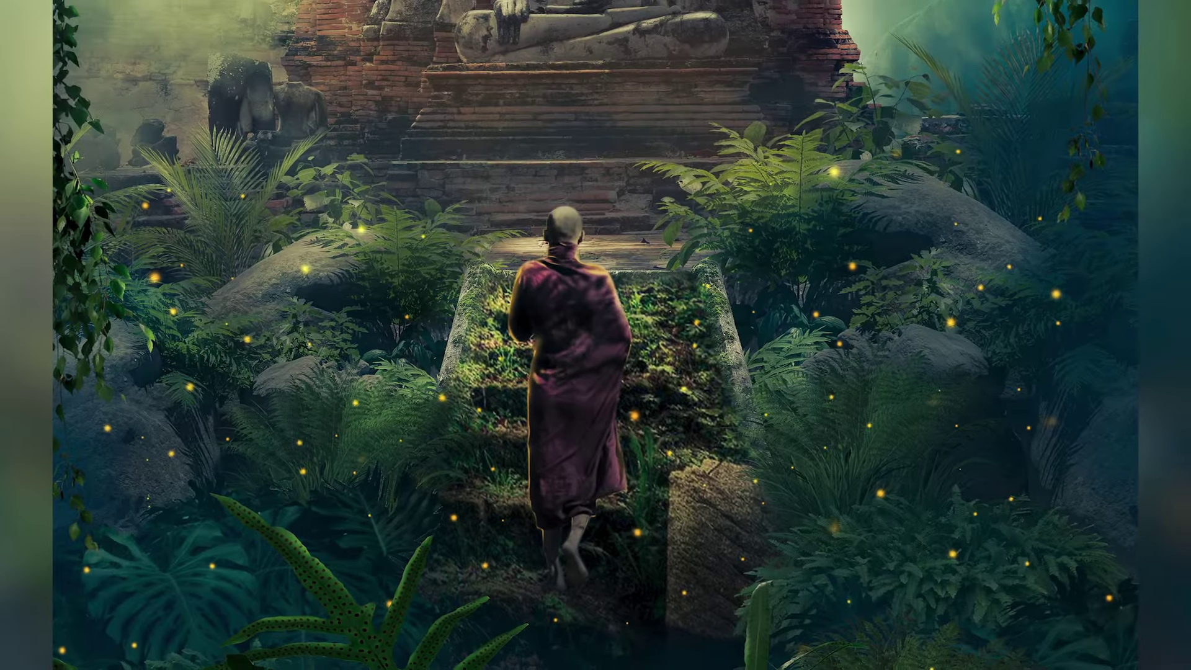